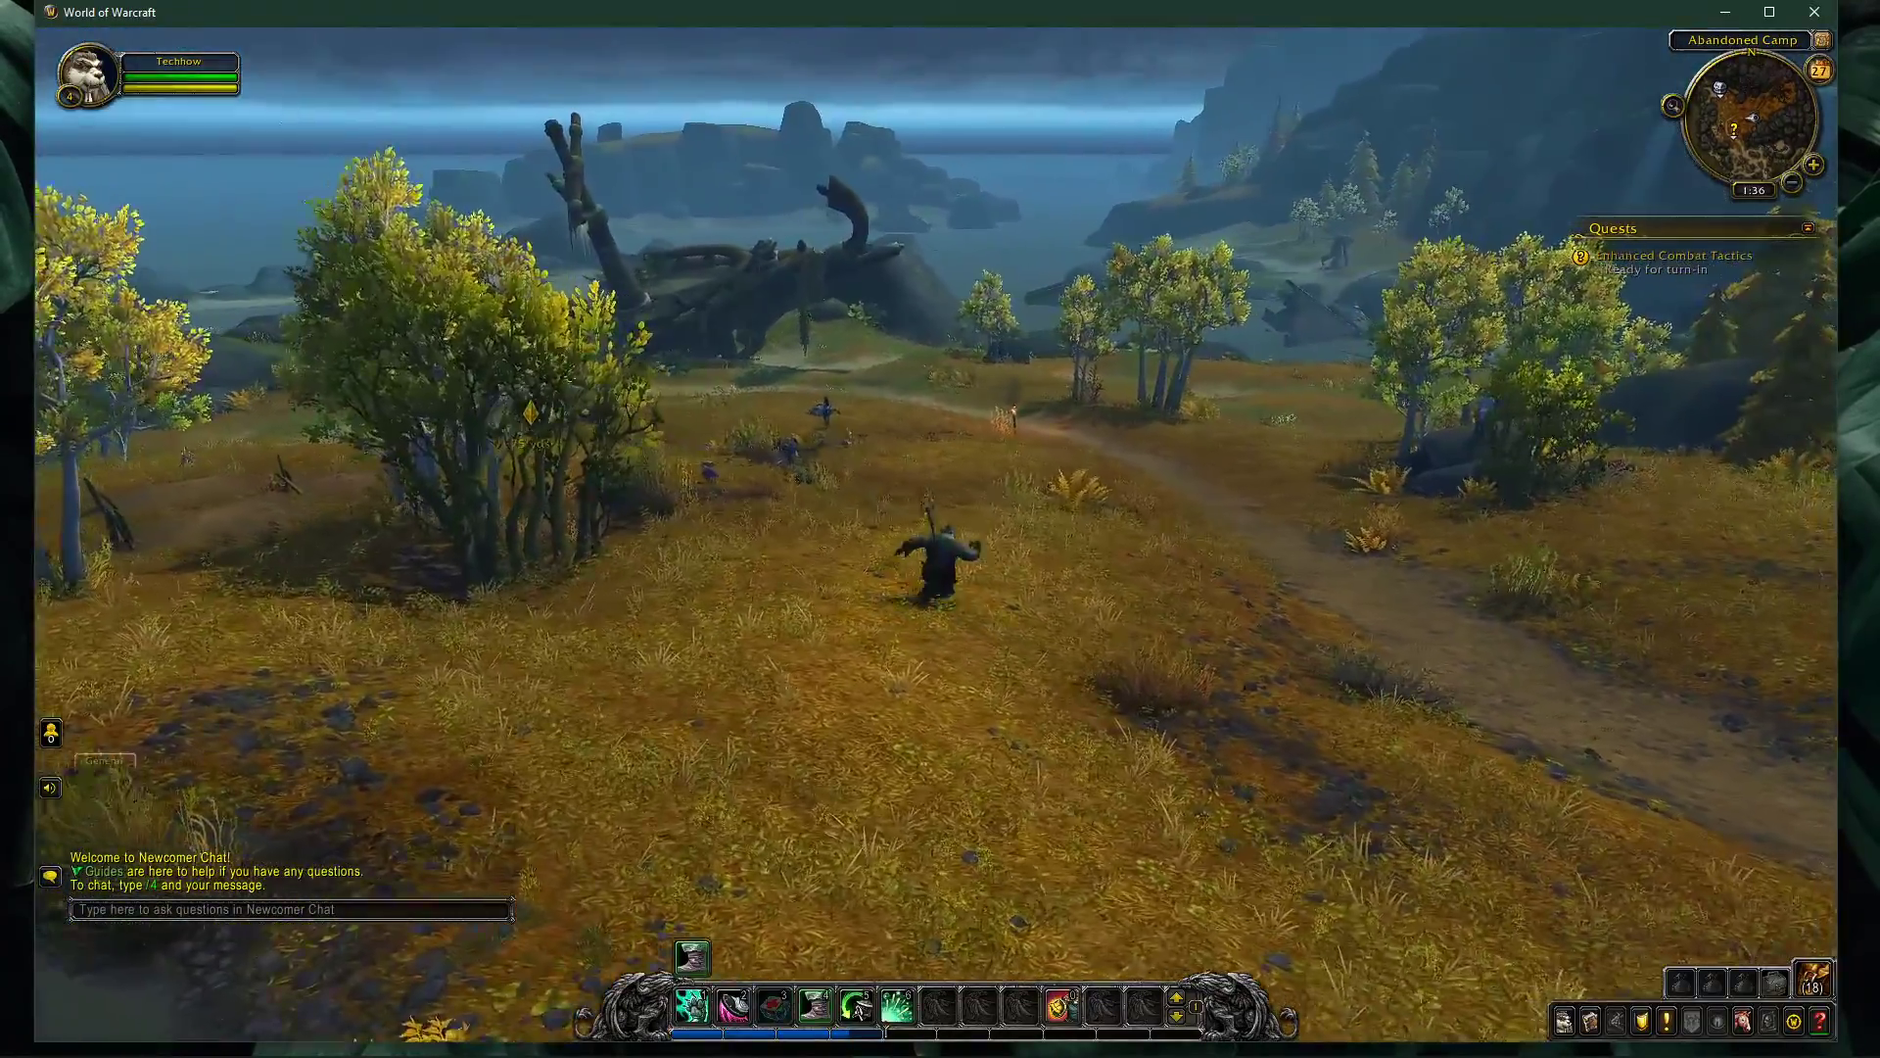
Rotate the camera around the character to face the coast and the shipwreck ahead.
{"action": "left_click_drag", "start_coordinate": [1741, 834], "coordinate": [1741, 834]}
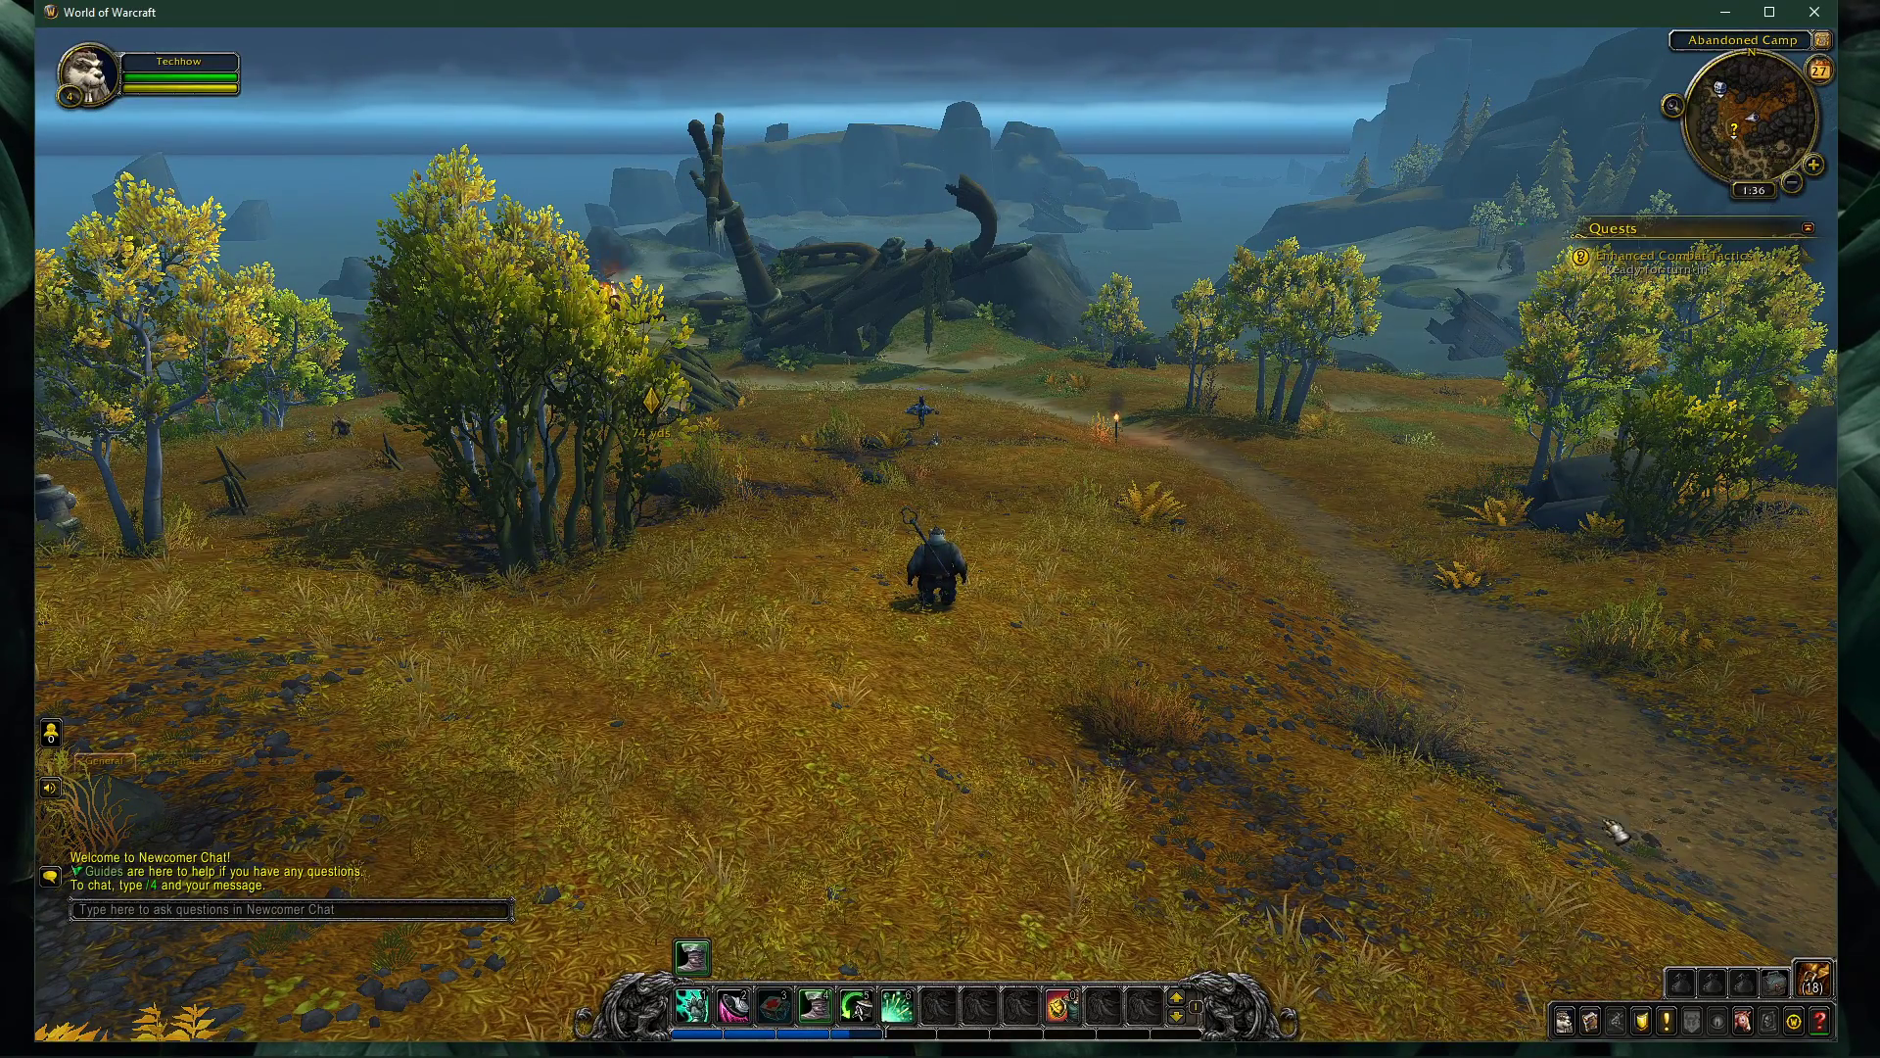
{"action": "left_click_drag", "start_coordinate": [1616, 831], "coordinate": [1615, 831]}
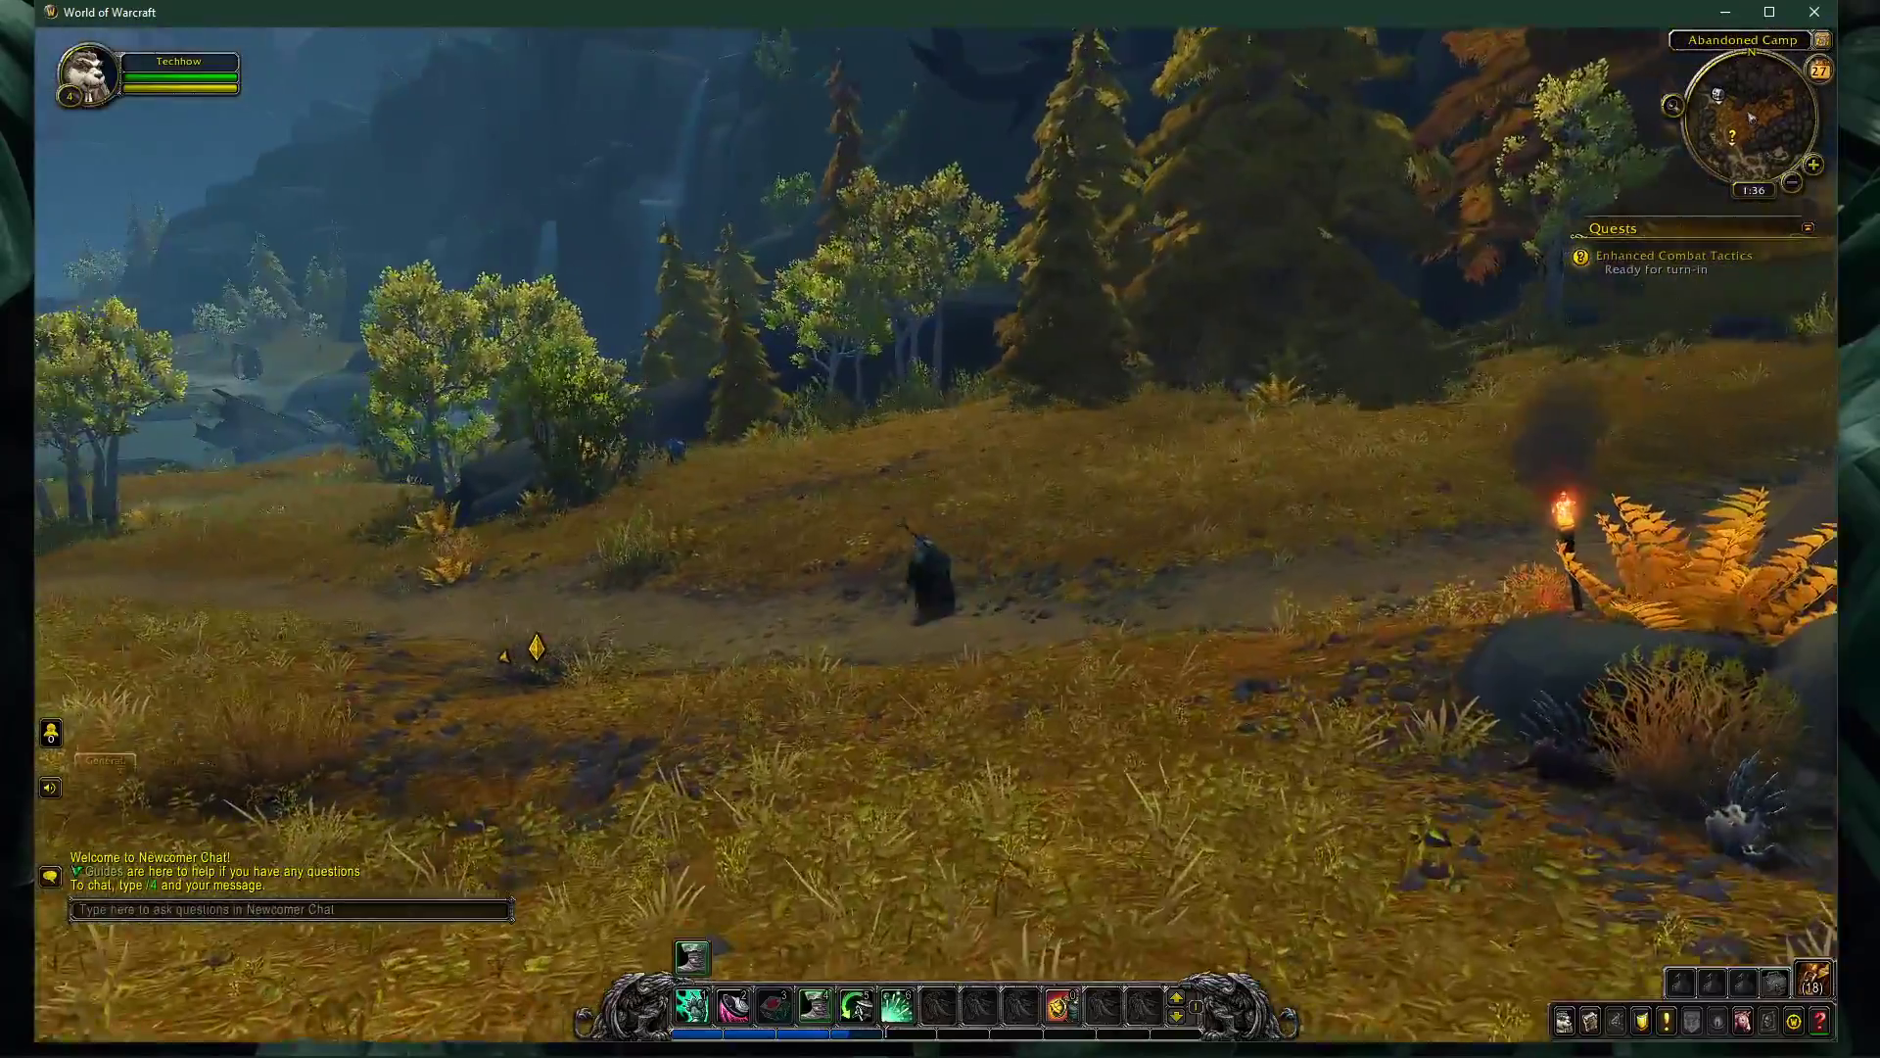
{"action": "left_click_drag", "start_coordinate": [1369, 783], "coordinate": [1369, 783]}
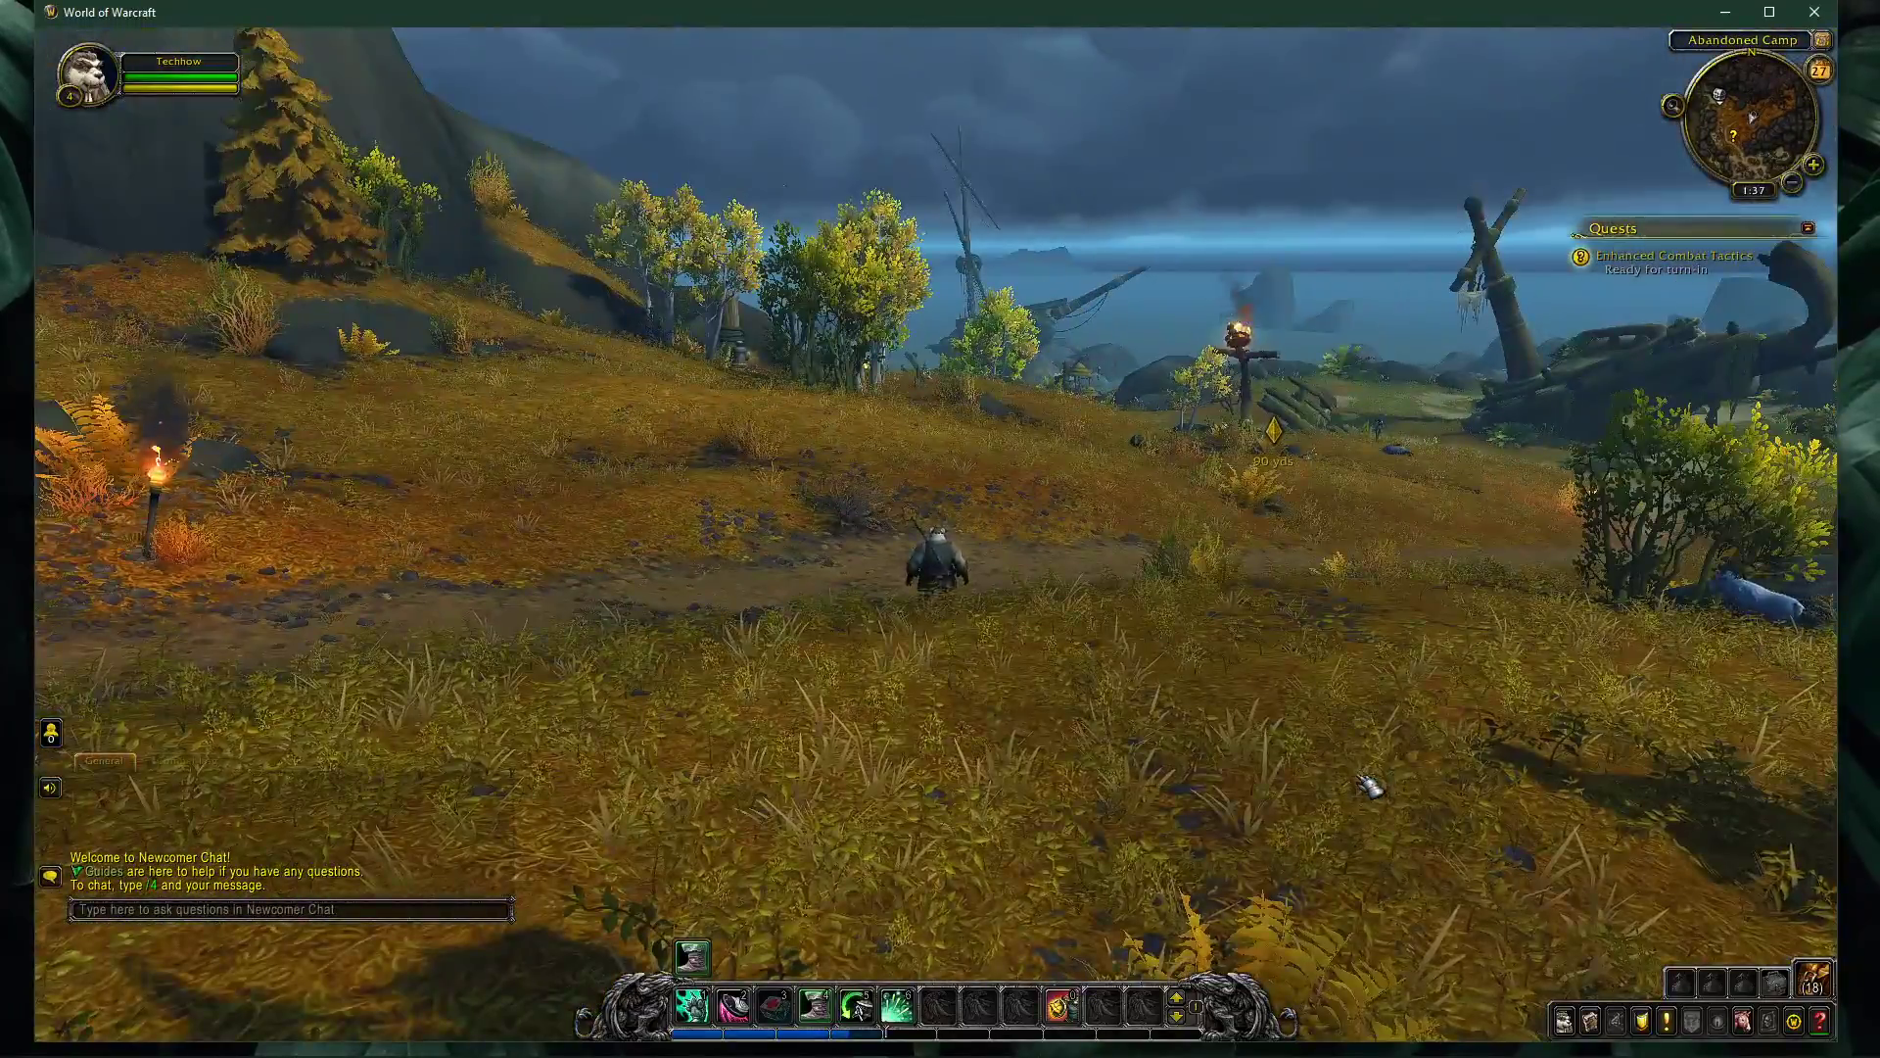
{"action": "key", "text": "d"}
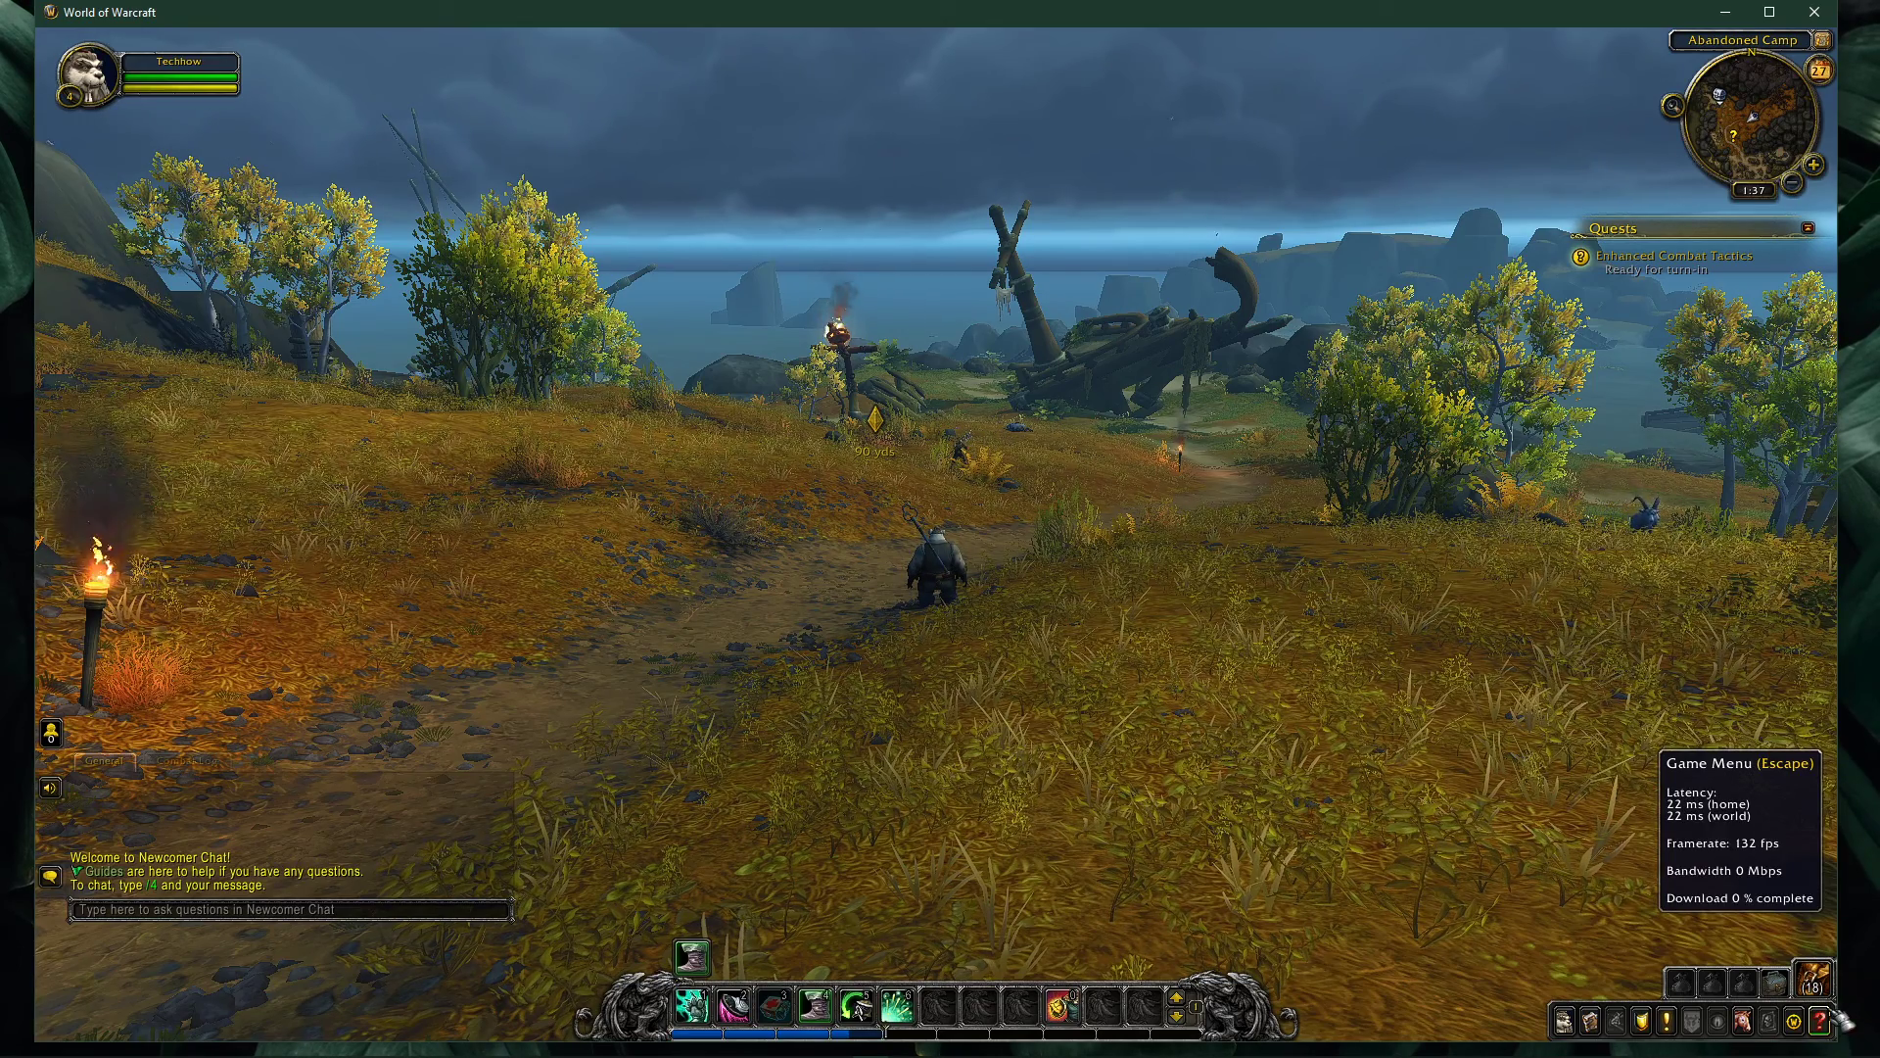
Exit World of Warcraft through the Game Menu.
{"action": "key", "text": "Escape"}
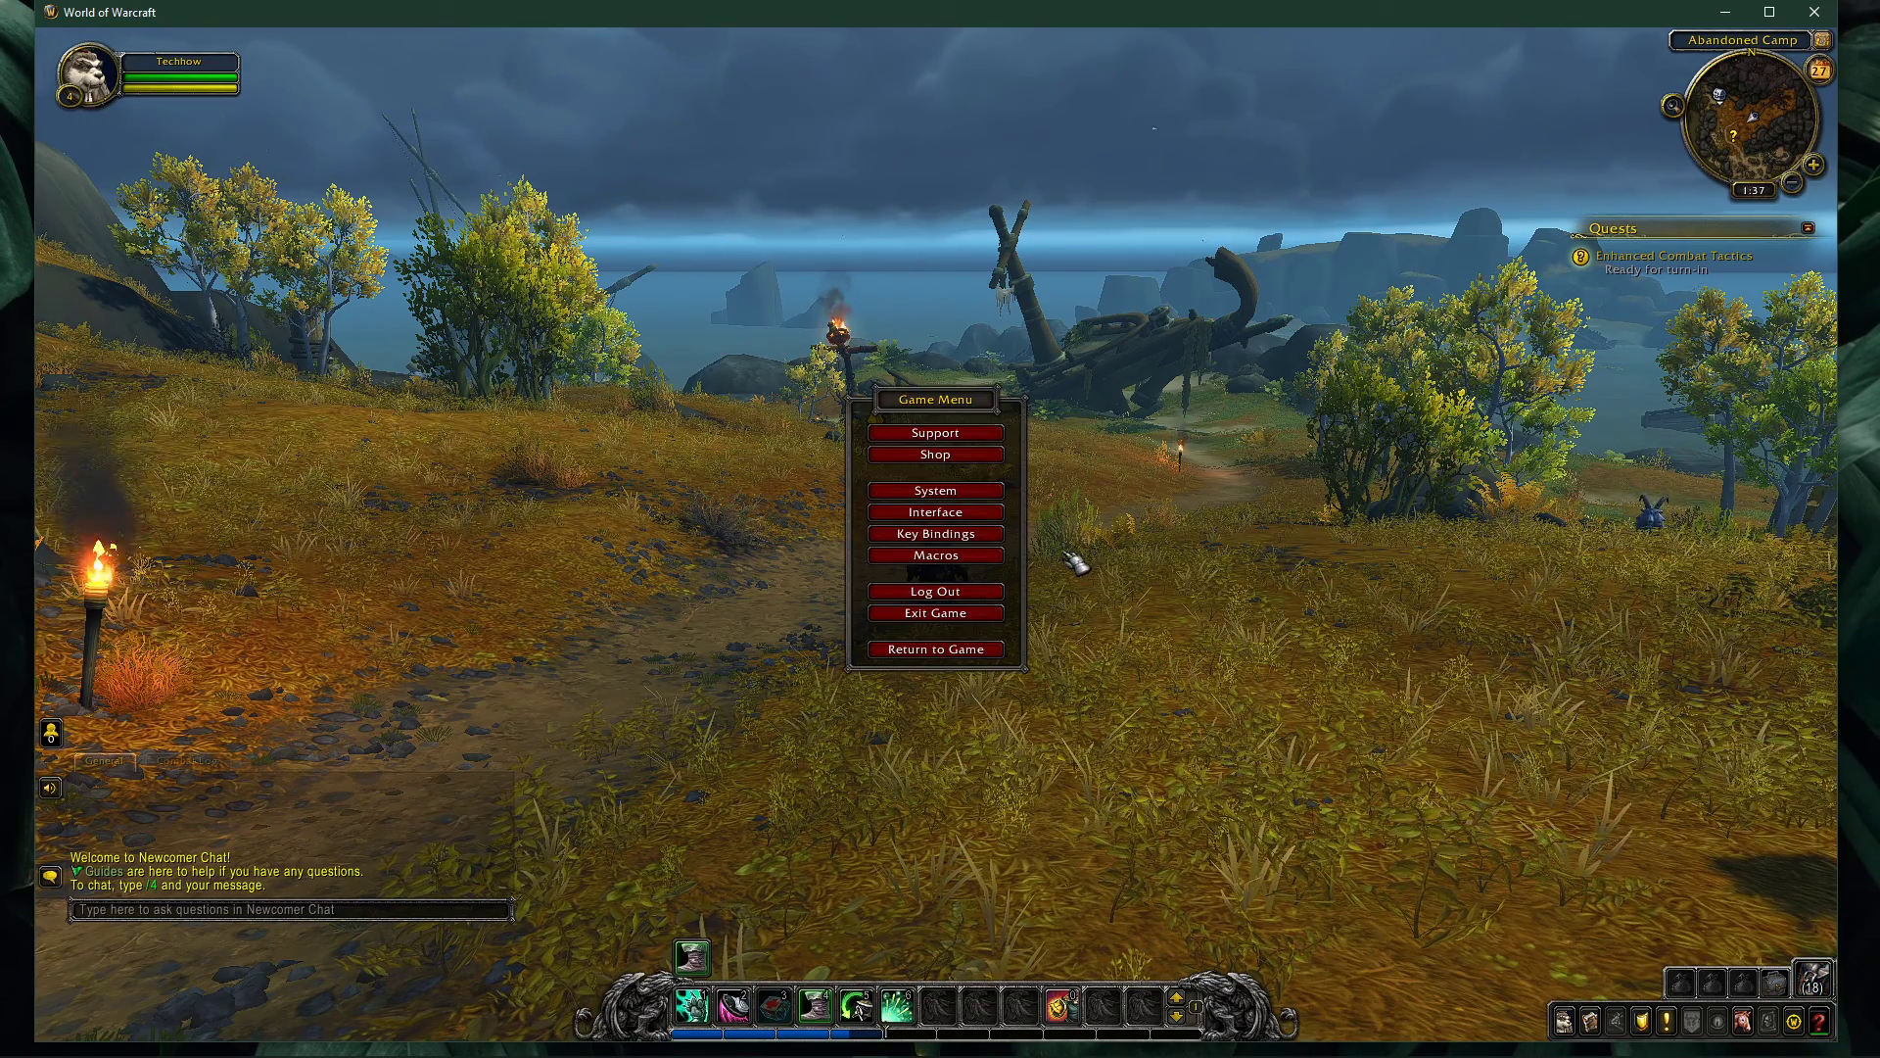
{"action": "left_click", "coordinate": [965, 614]}
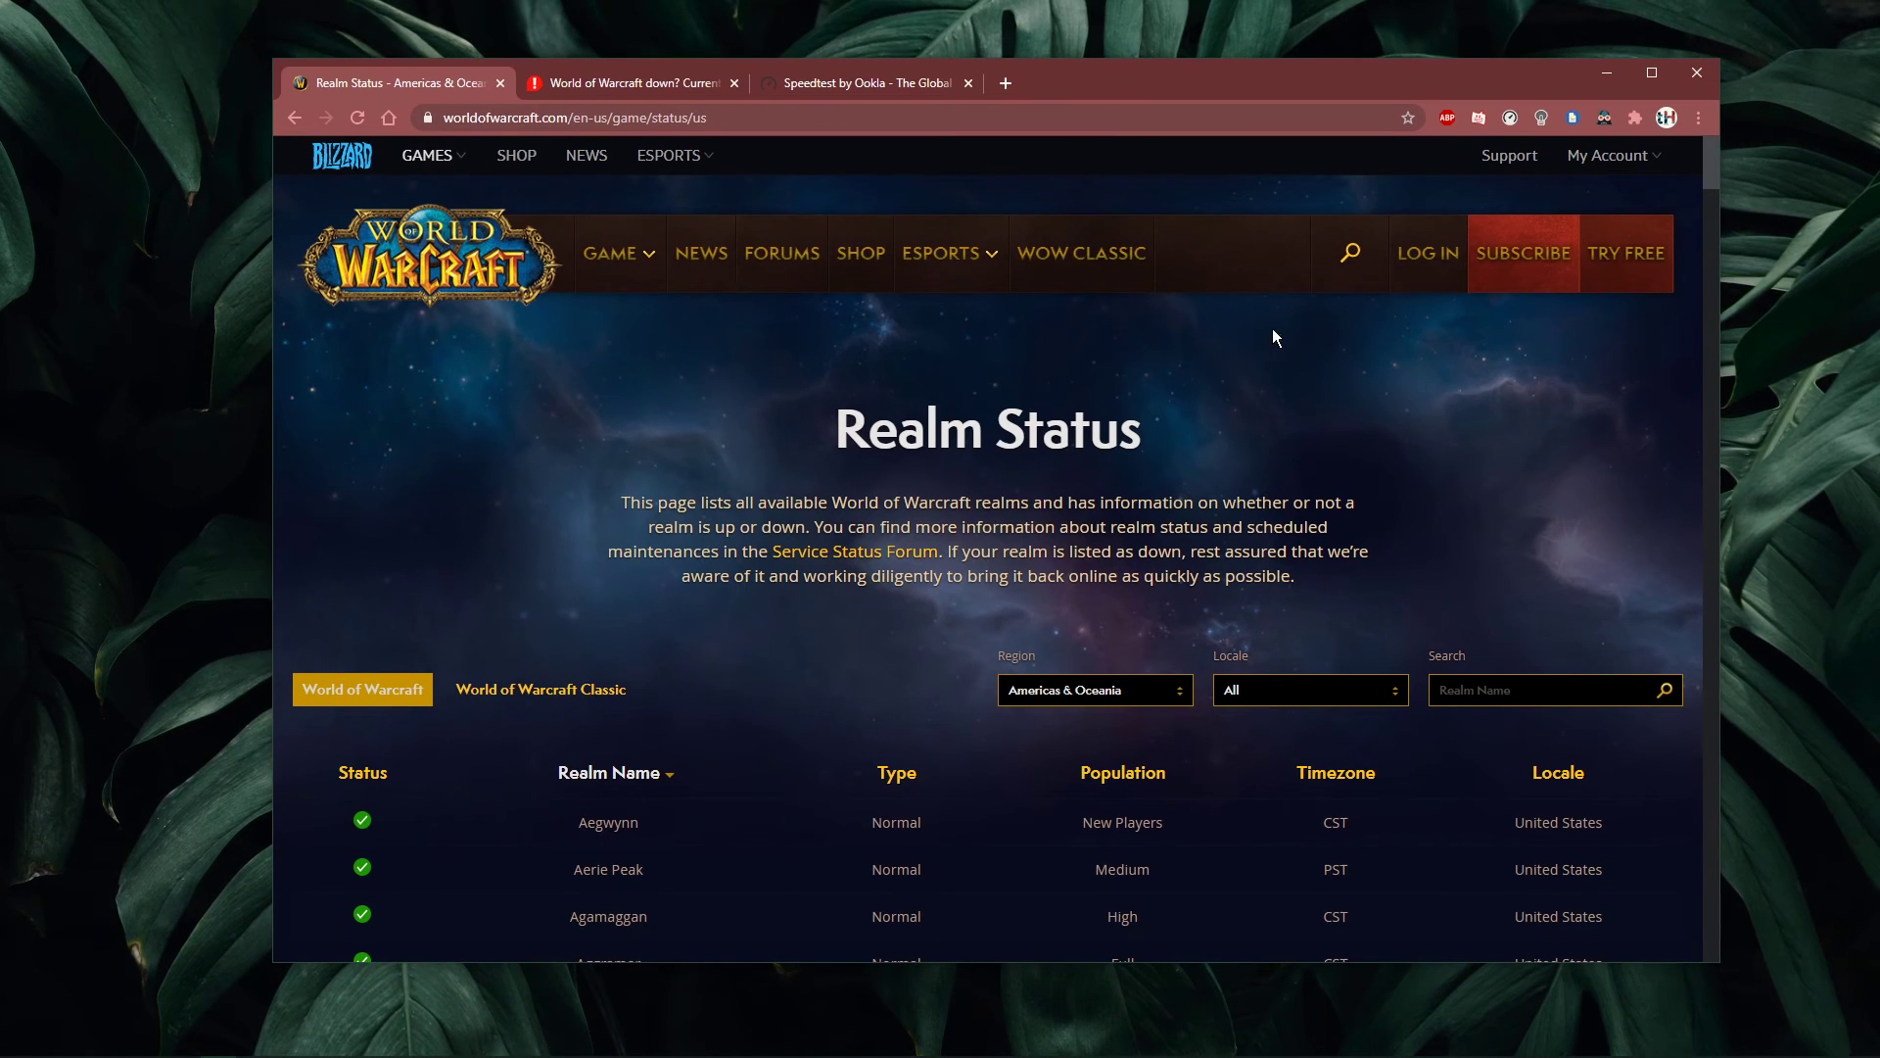
Scroll through the Realm Status table to confirm every realm is up.
{"action": "scroll", "coordinate": [1254, 417], "scroll_direction": "down", "scroll_amount": 2}
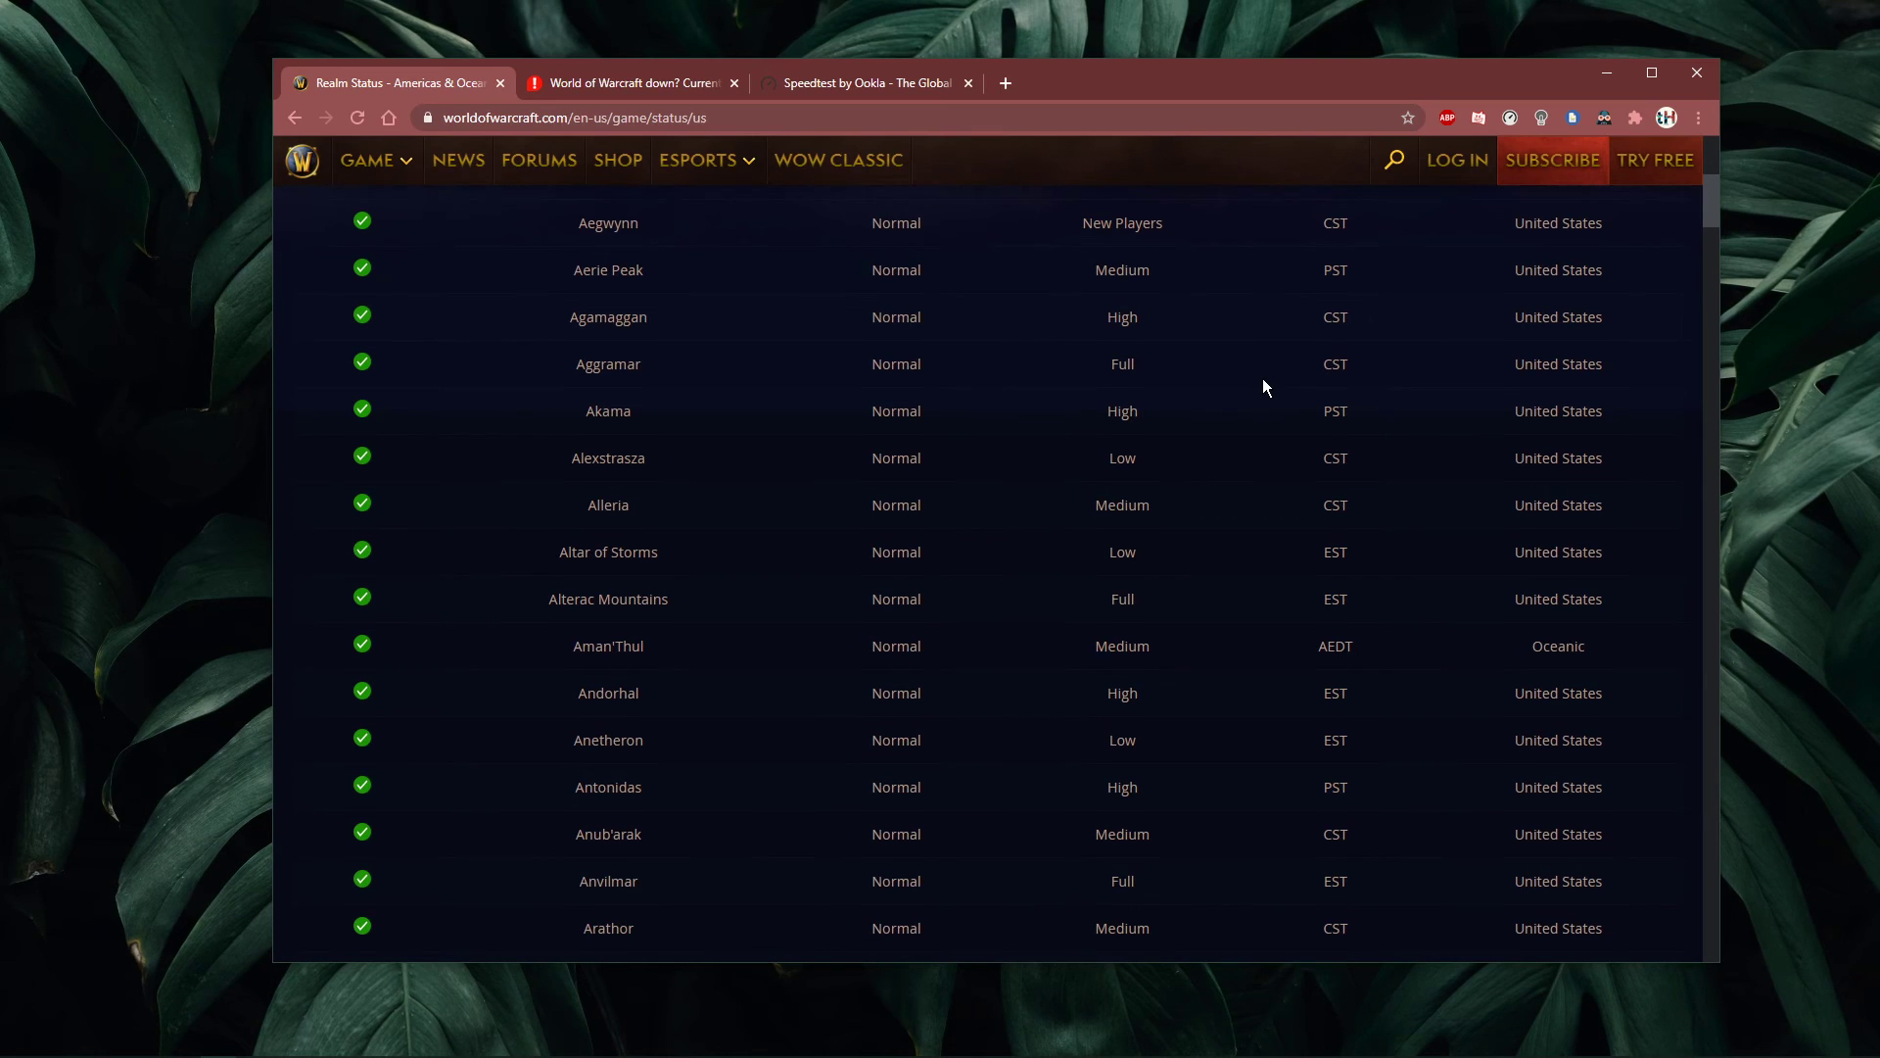
{"action": "scroll", "coordinate": [1262, 382], "scroll_direction": "up", "scroll_amount": 2}
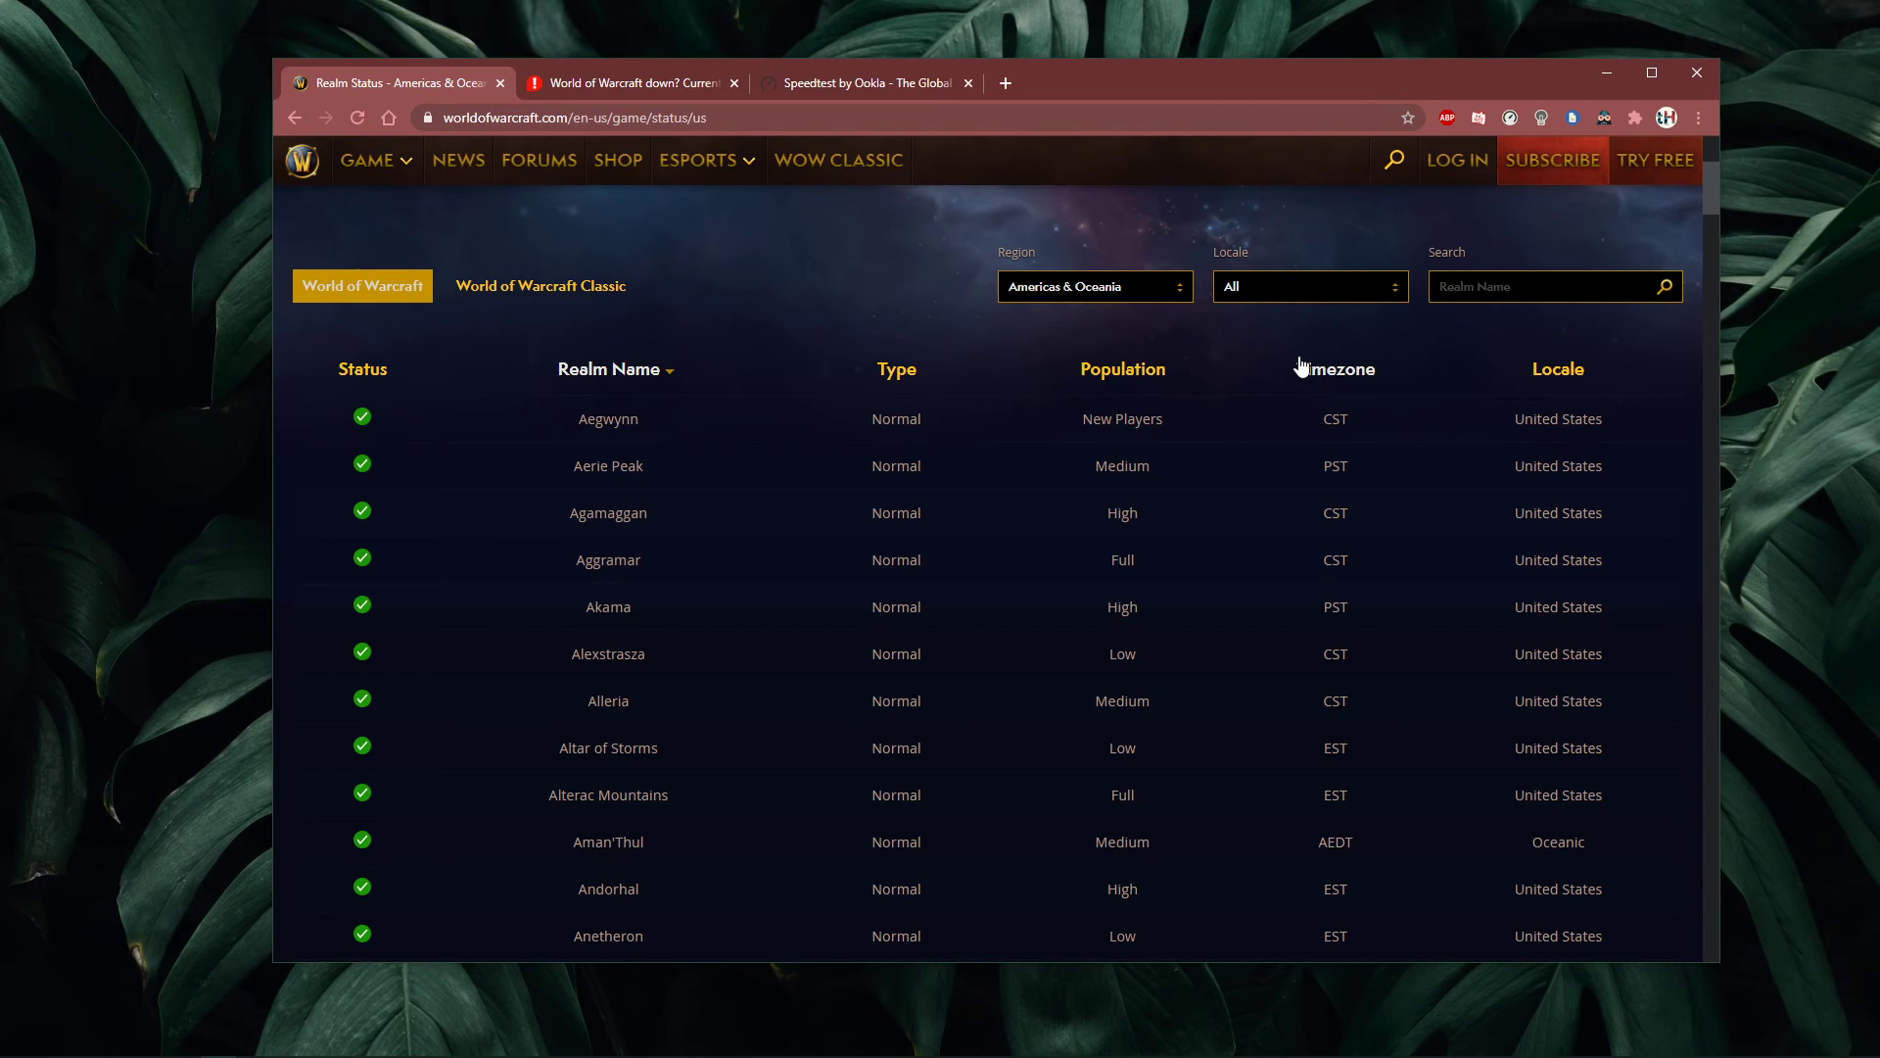
{"action": "scroll", "coordinate": [1173, 322], "scroll_direction": "up", "scroll_amount": 4}
Switch to Downdetector's World of Warcraft page and scroll down its report.
{"action": "left_click", "coordinate": [570, 86]}
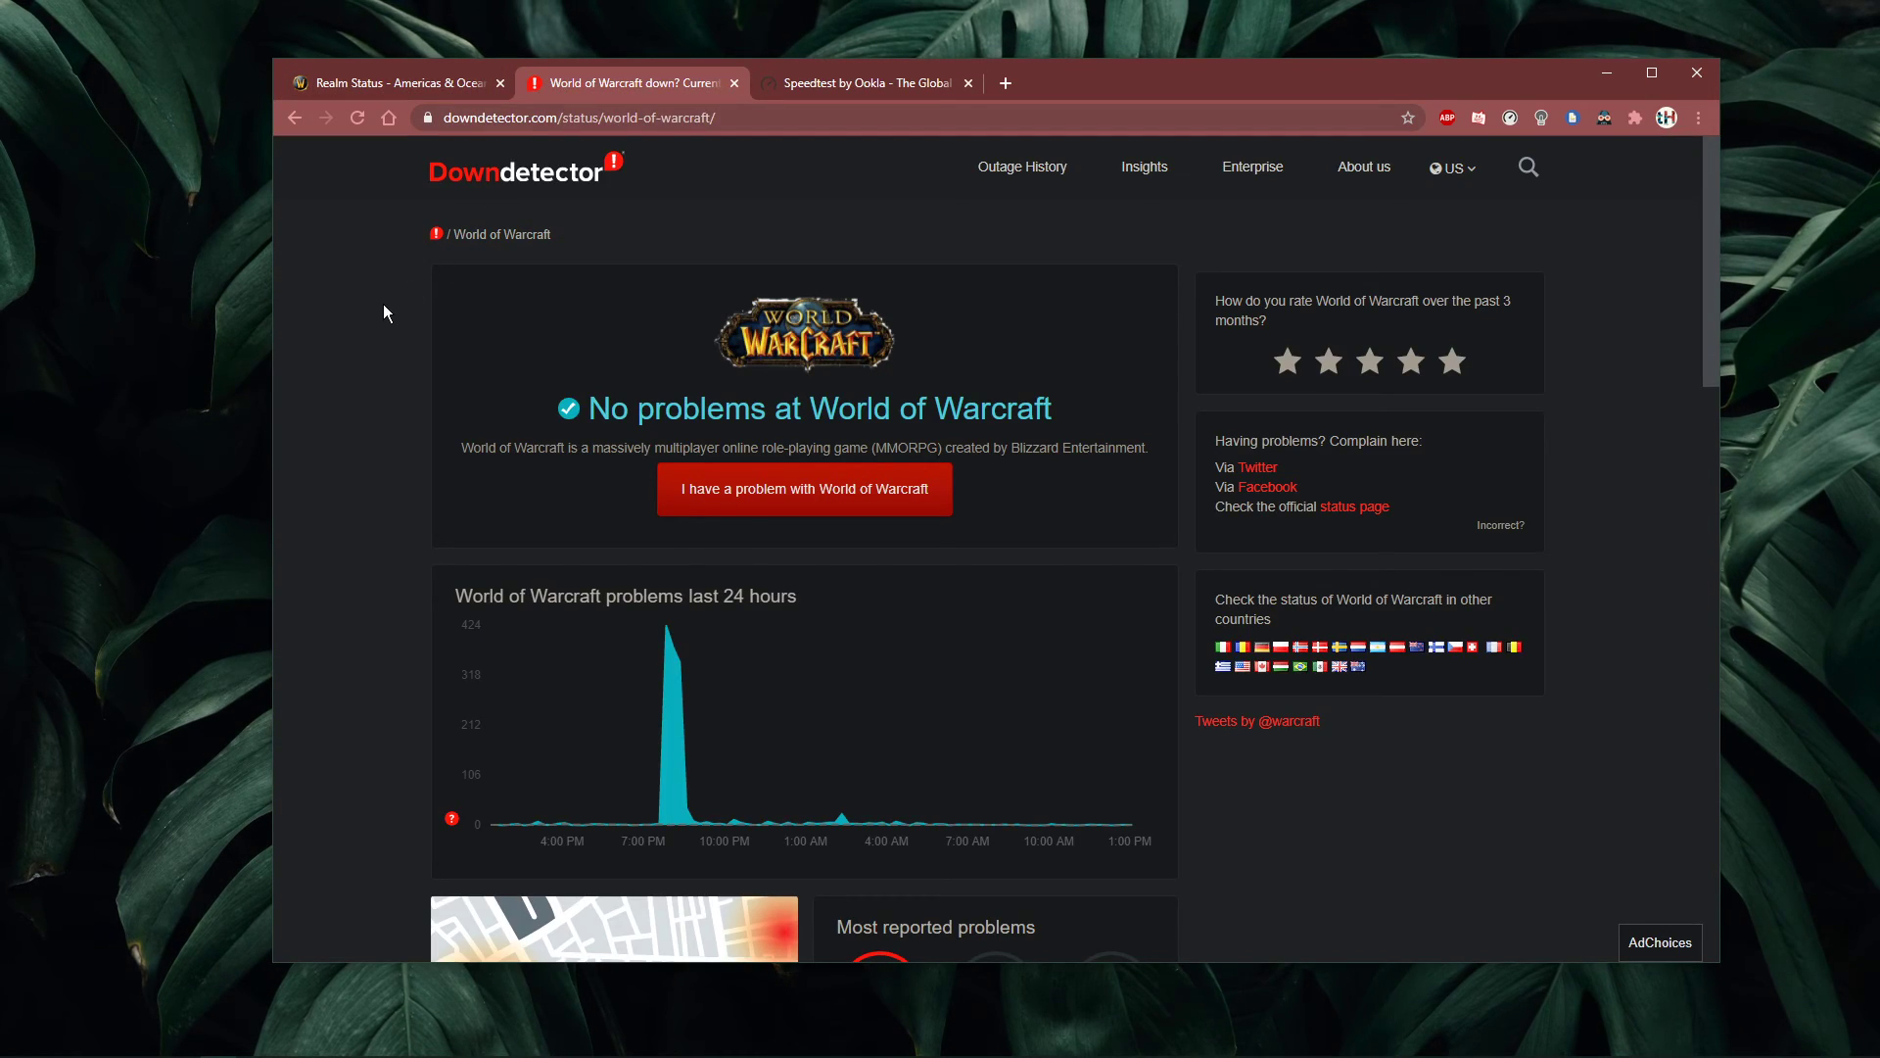
{"action": "scroll", "coordinate": [382, 325], "scroll_direction": "down", "scroll_amount": 1}
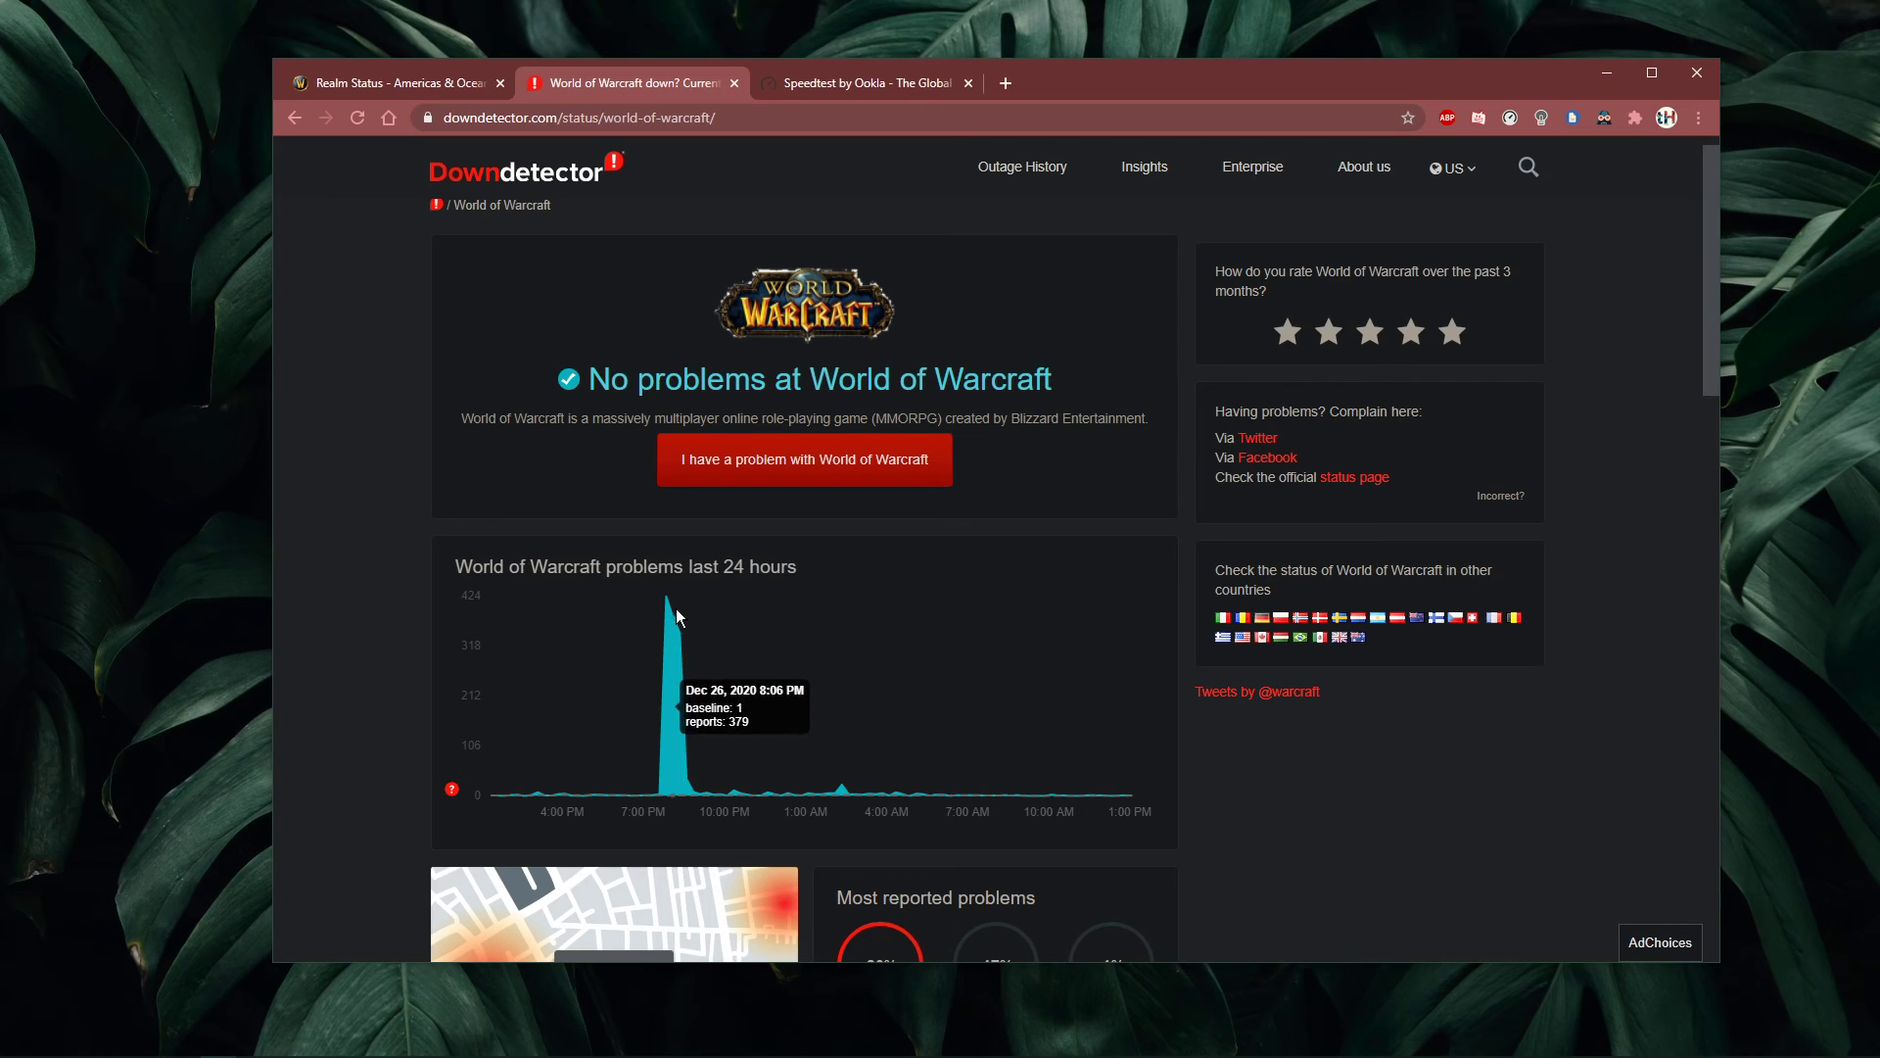
{"action": "scroll", "coordinate": [839, 668], "scroll_direction": "down", "scroll_amount": 3}
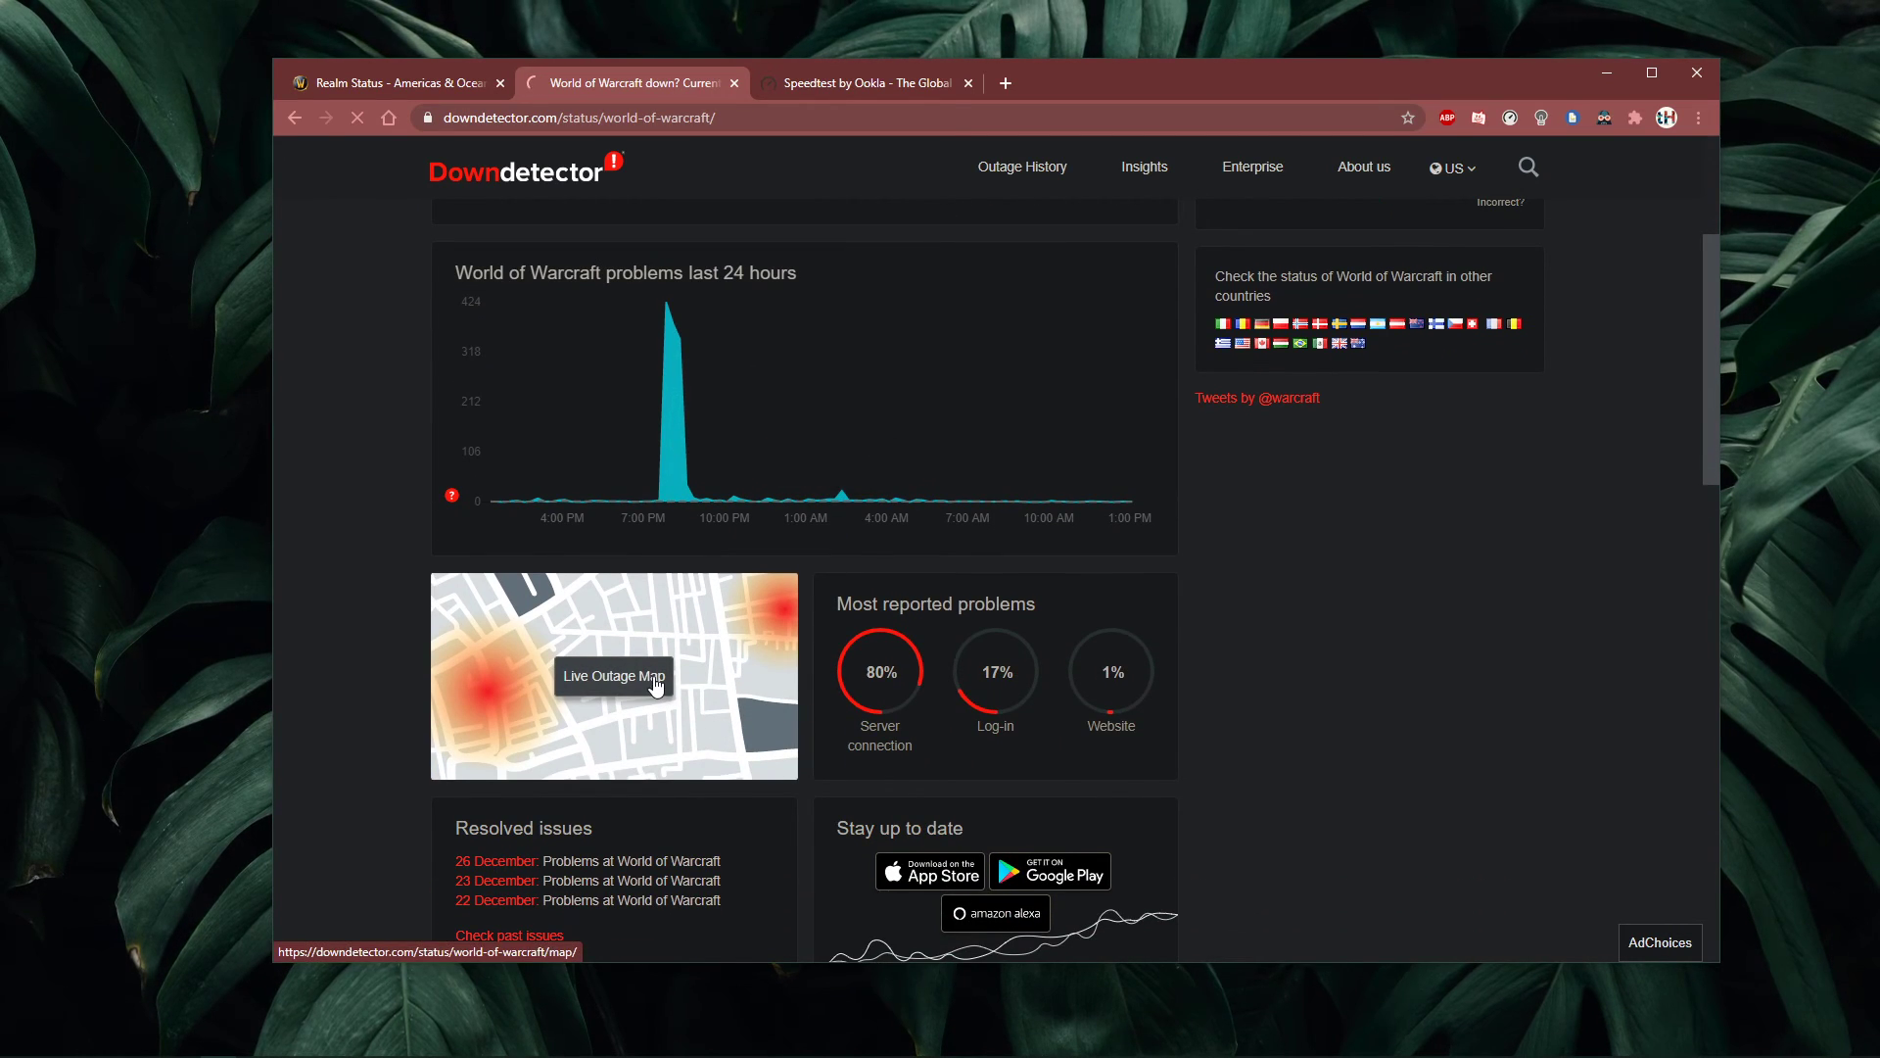
View the Live Outage Map, then return to the chart peaking at 424 reports.
{"action": "left_click", "coordinate": [658, 688]}
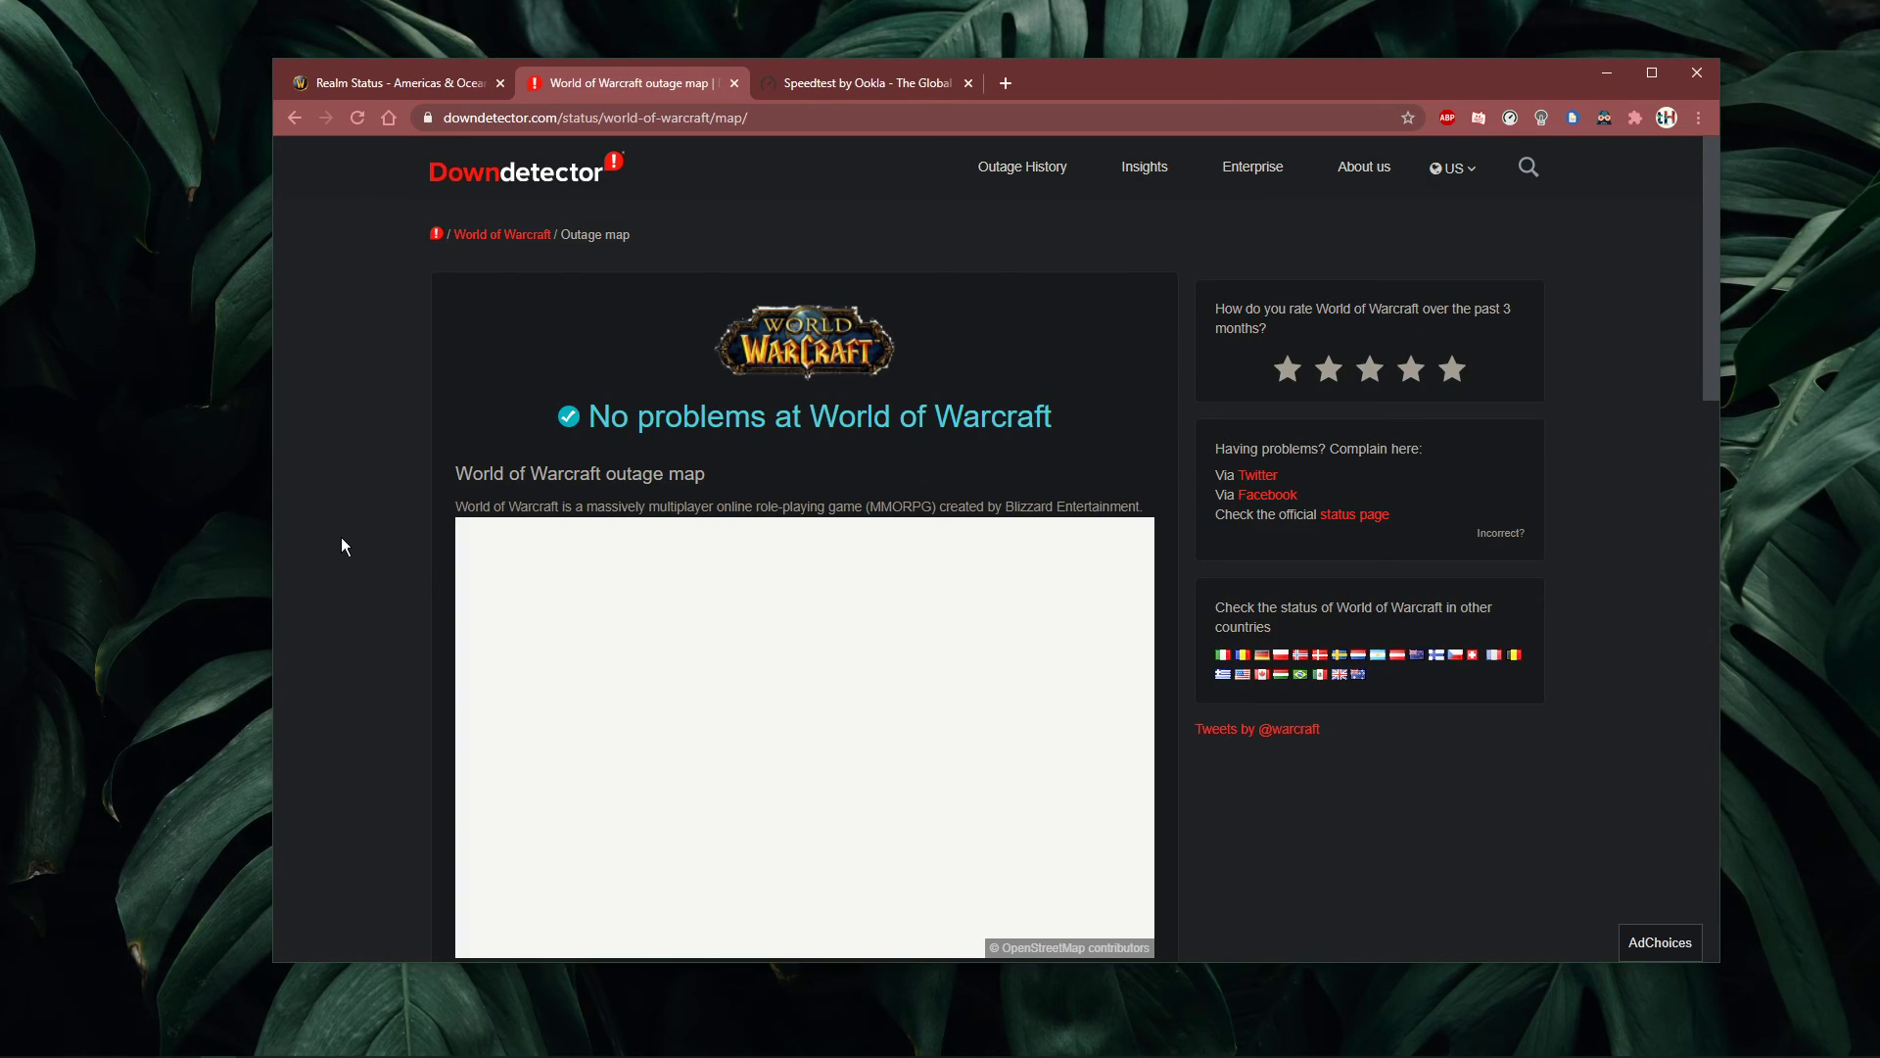
{"action": "scroll", "coordinate": [333, 577], "scroll_direction": "down", "scroll_amount": 1}
{"action": "scroll", "coordinate": [327, 589], "scroll_direction": "down", "scroll_amount": 1}
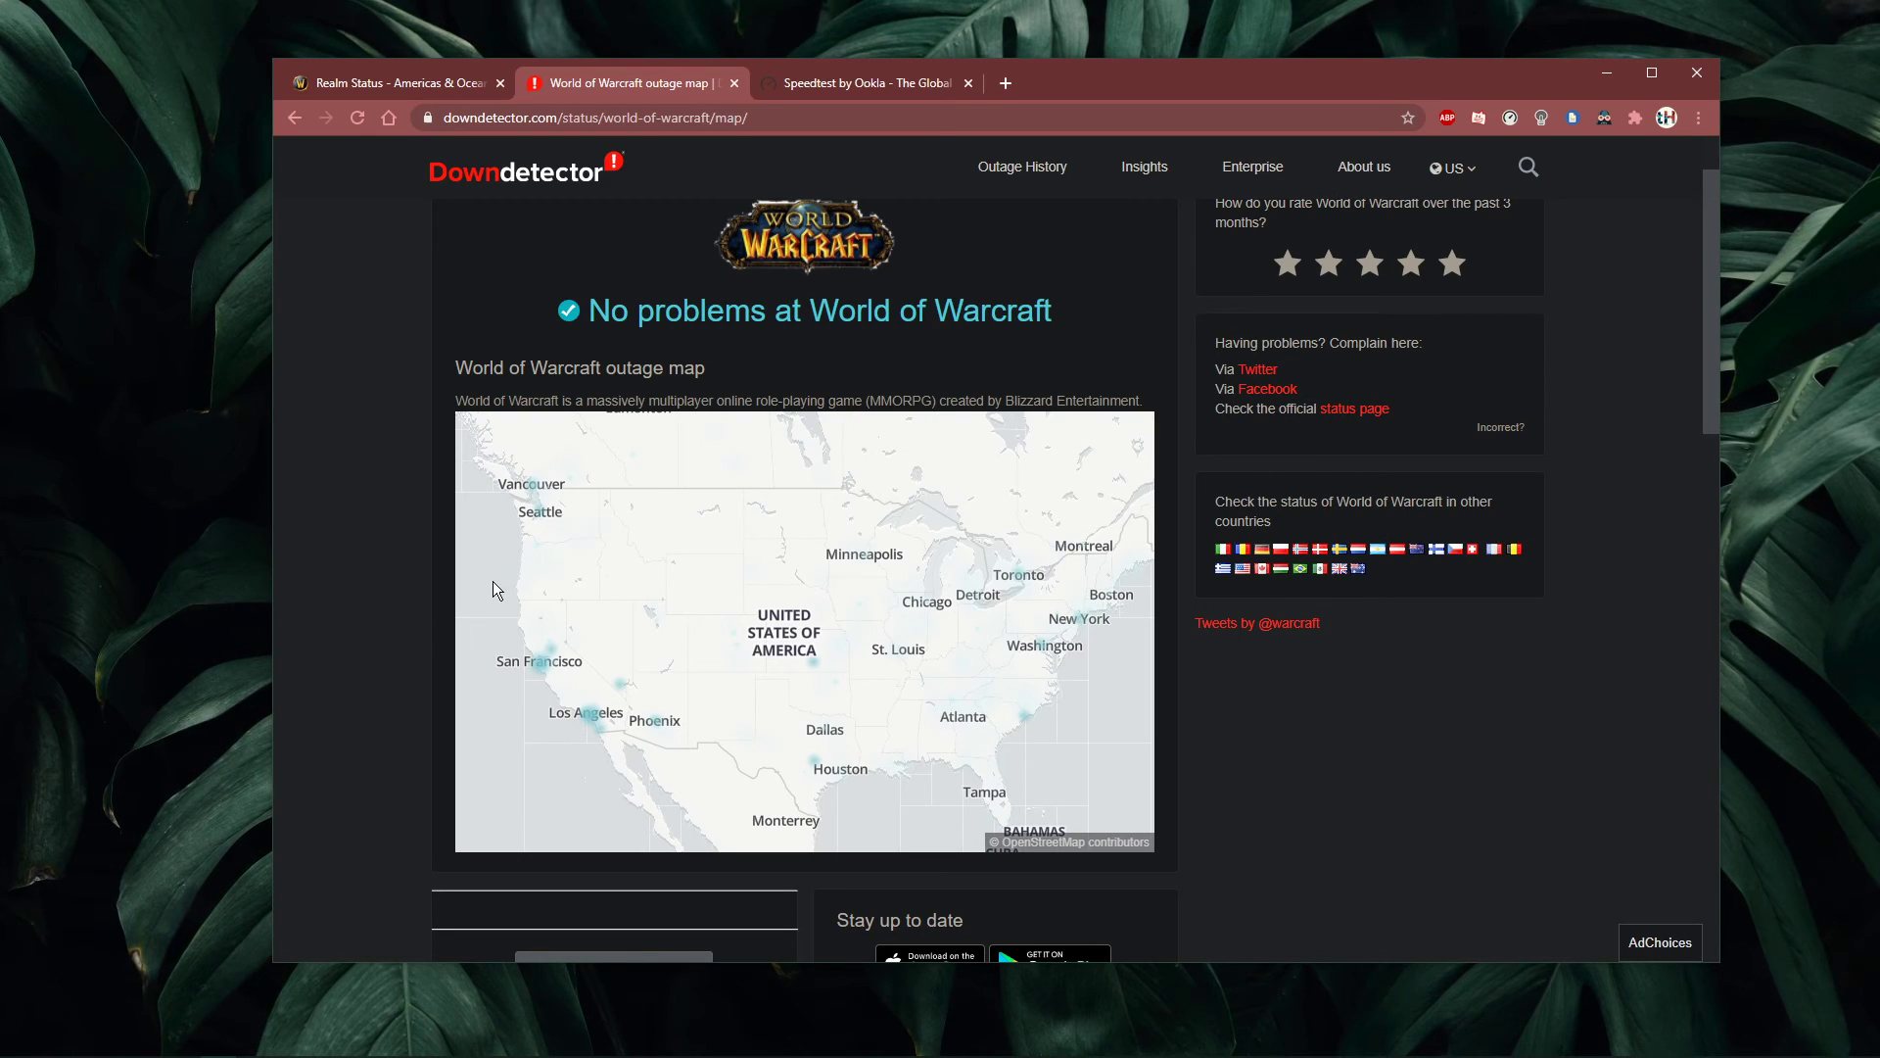
{"action": "scroll", "coordinate": [336, 578], "scroll_direction": "down", "scroll_amount": 3}
{"action": "scroll", "coordinate": [334, 578], "scroll_direction": "up", "scroll_amount": 4}
{"action": "key", "text": "alt+Left"}
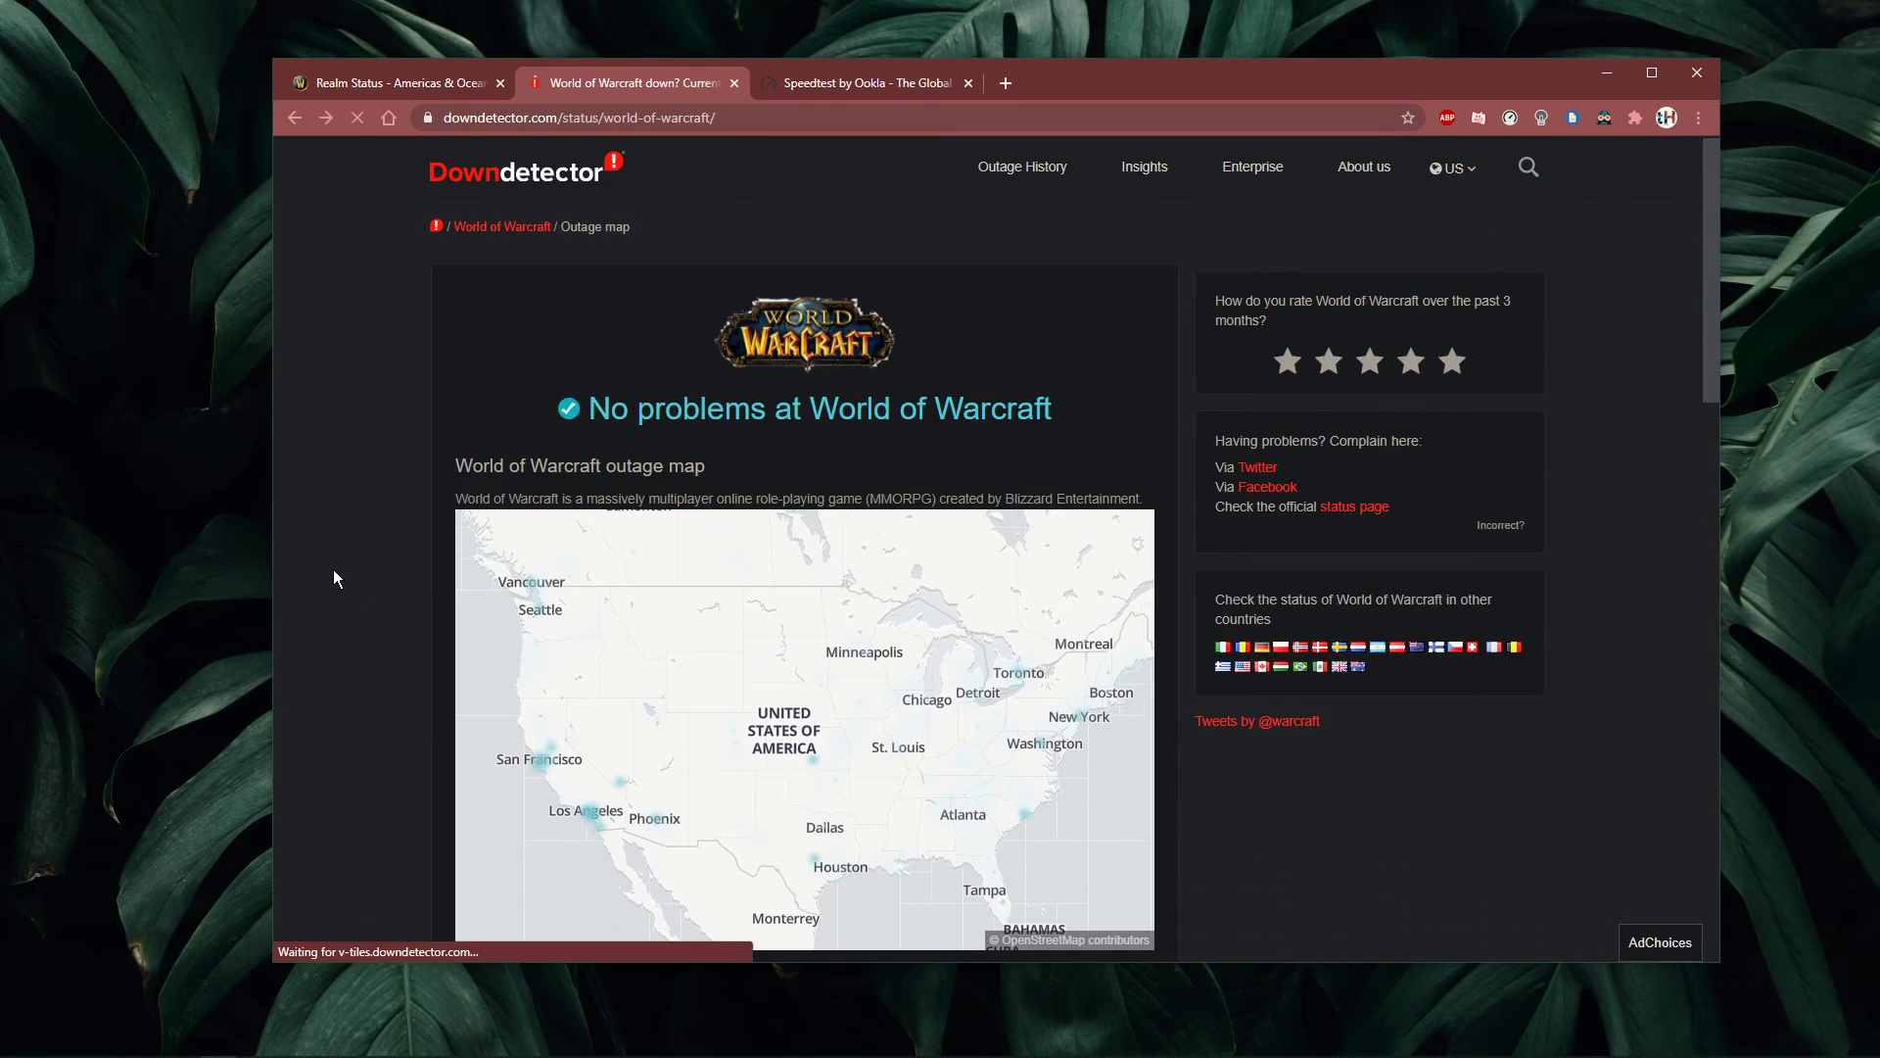
{"action": "scroll", "coordinate": [548, 509], "scroll_direction": "up", "scroll_amount": 1}
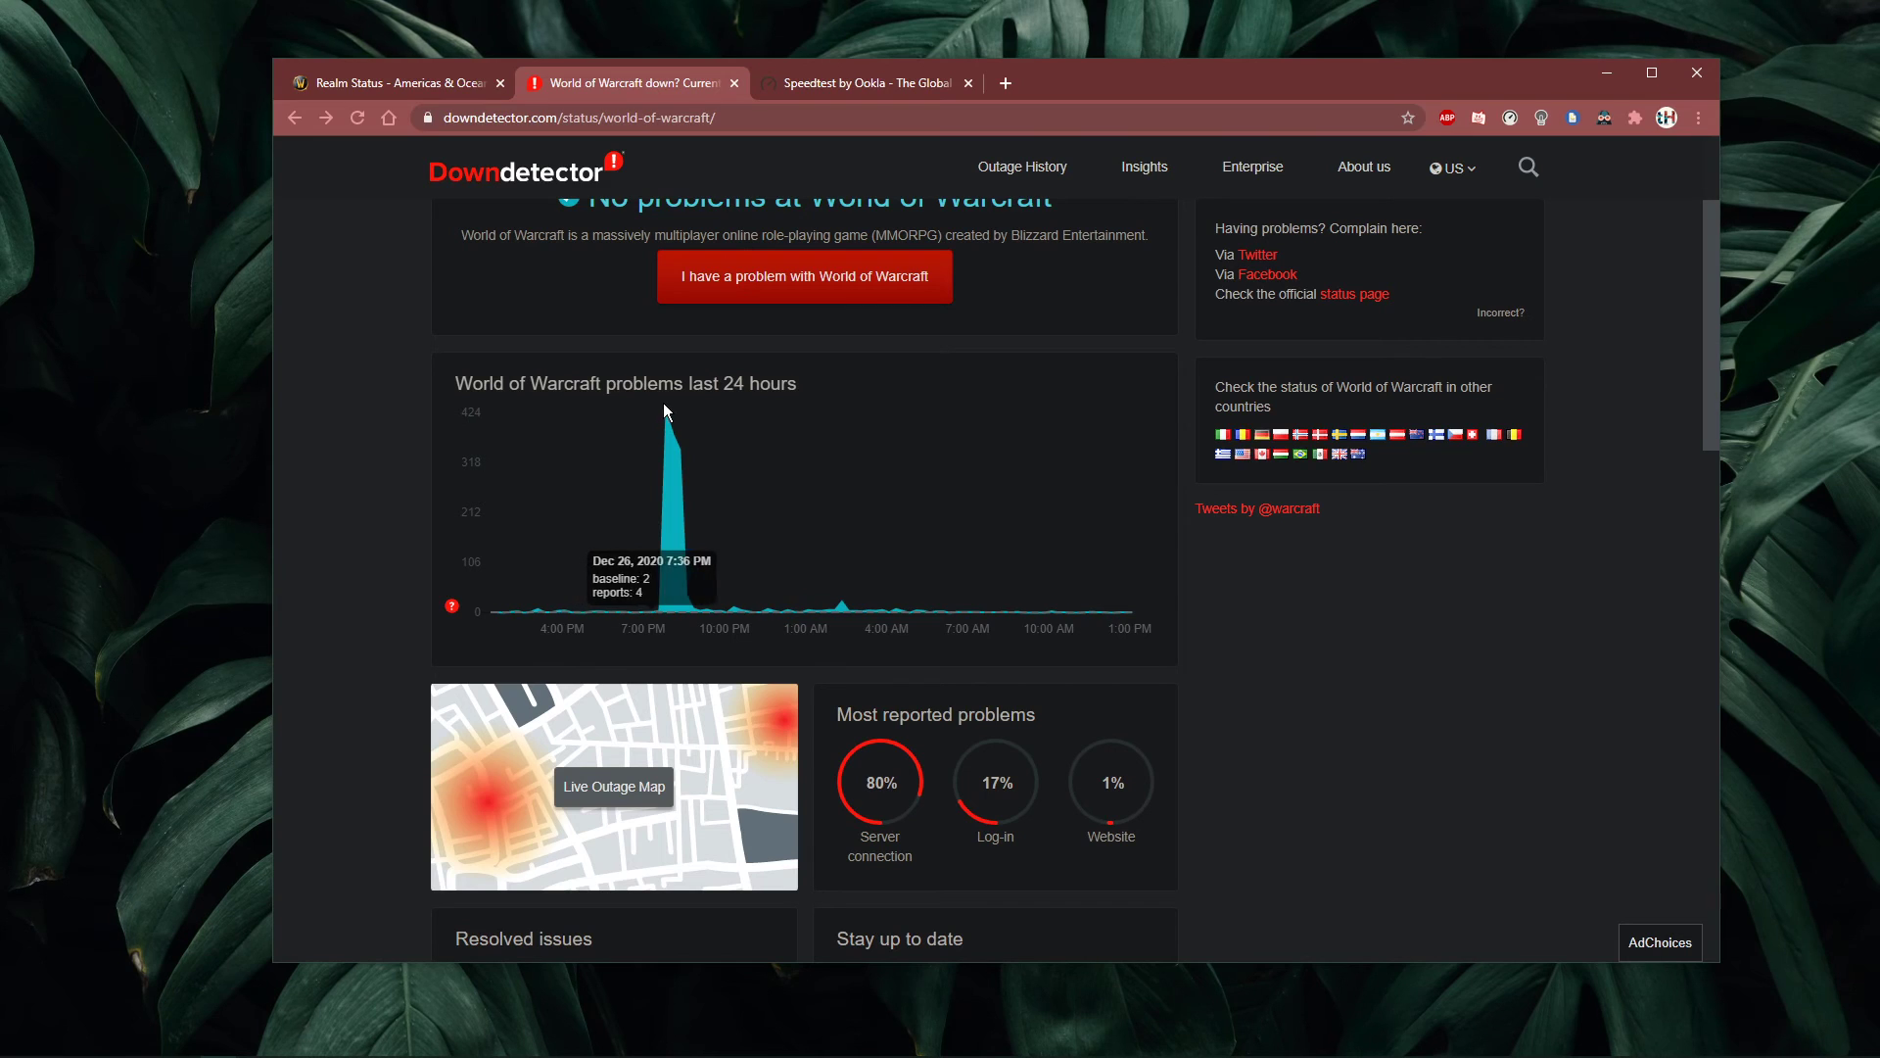
{"action": "mouse_move", "coordinate": [665, 421]}
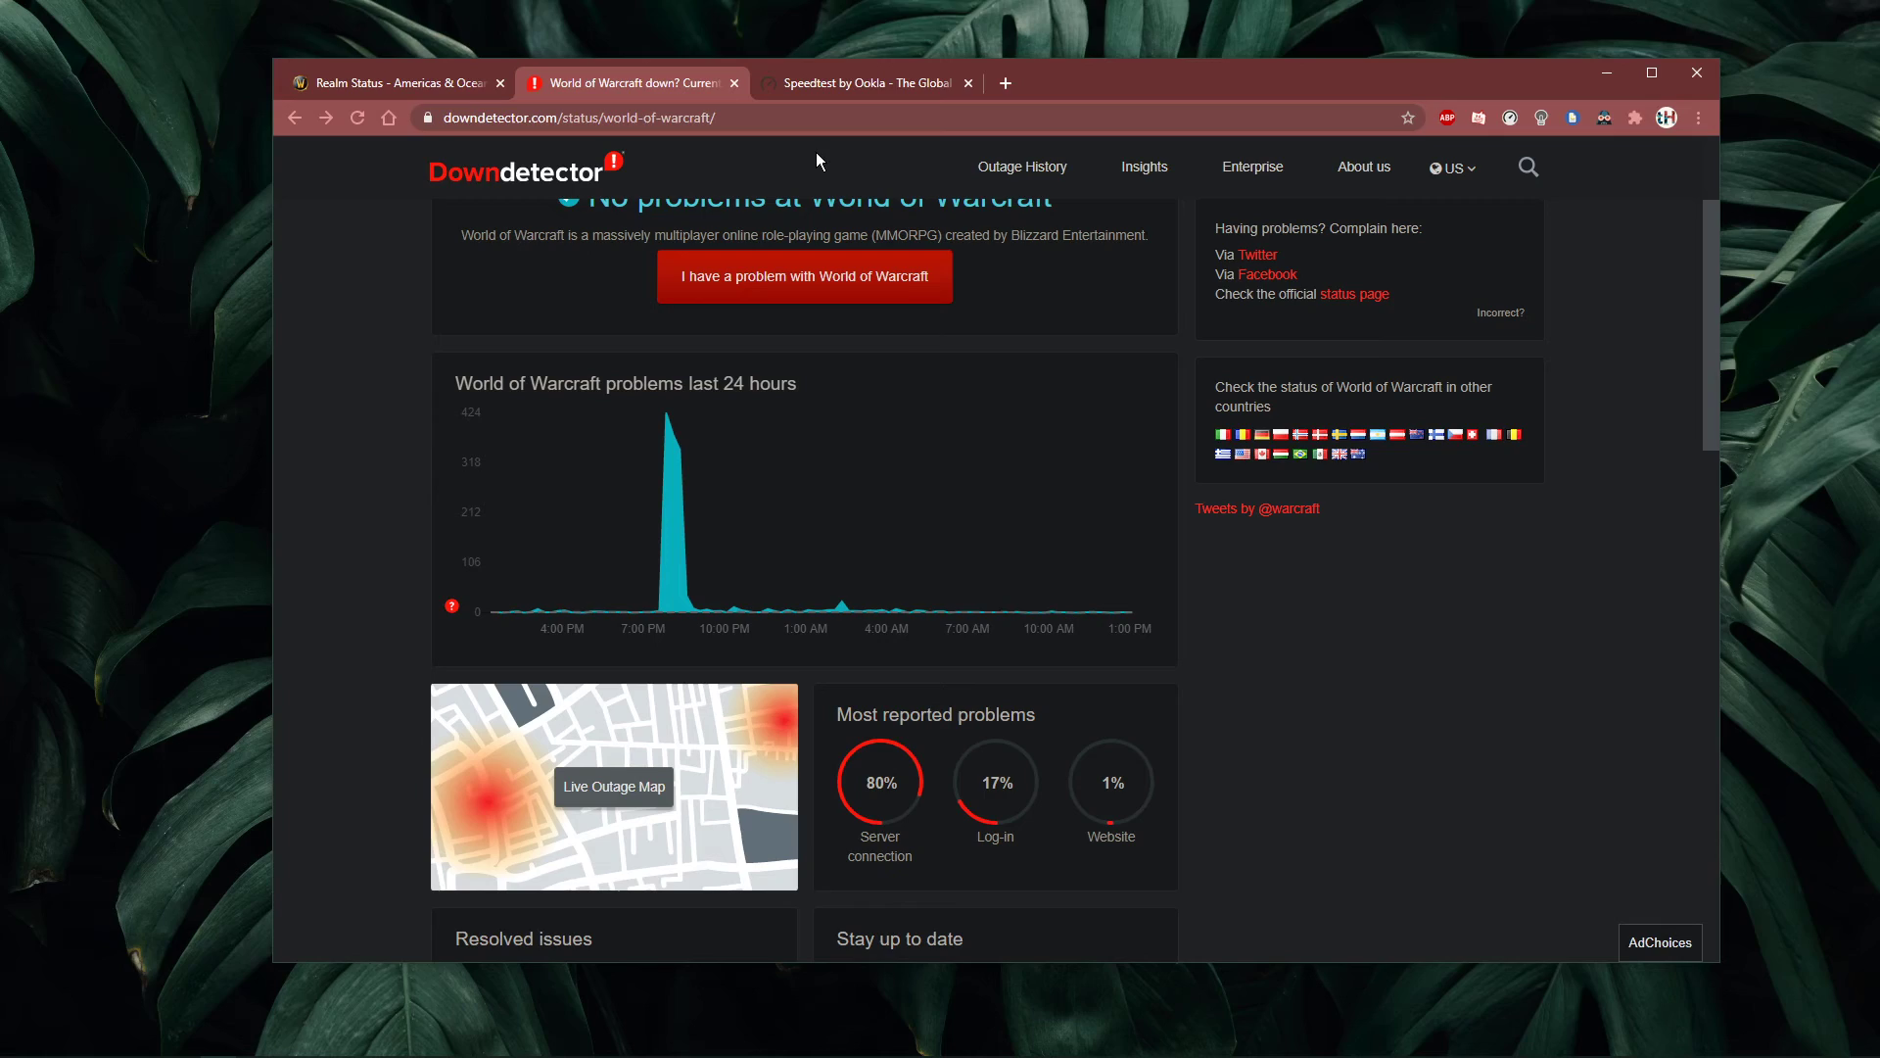
Start a Scan and Repair of World of Warcraft in the Battle.net launcher, then minimise it.
{"action": "left_click", "coordinate": [1607, 80]}
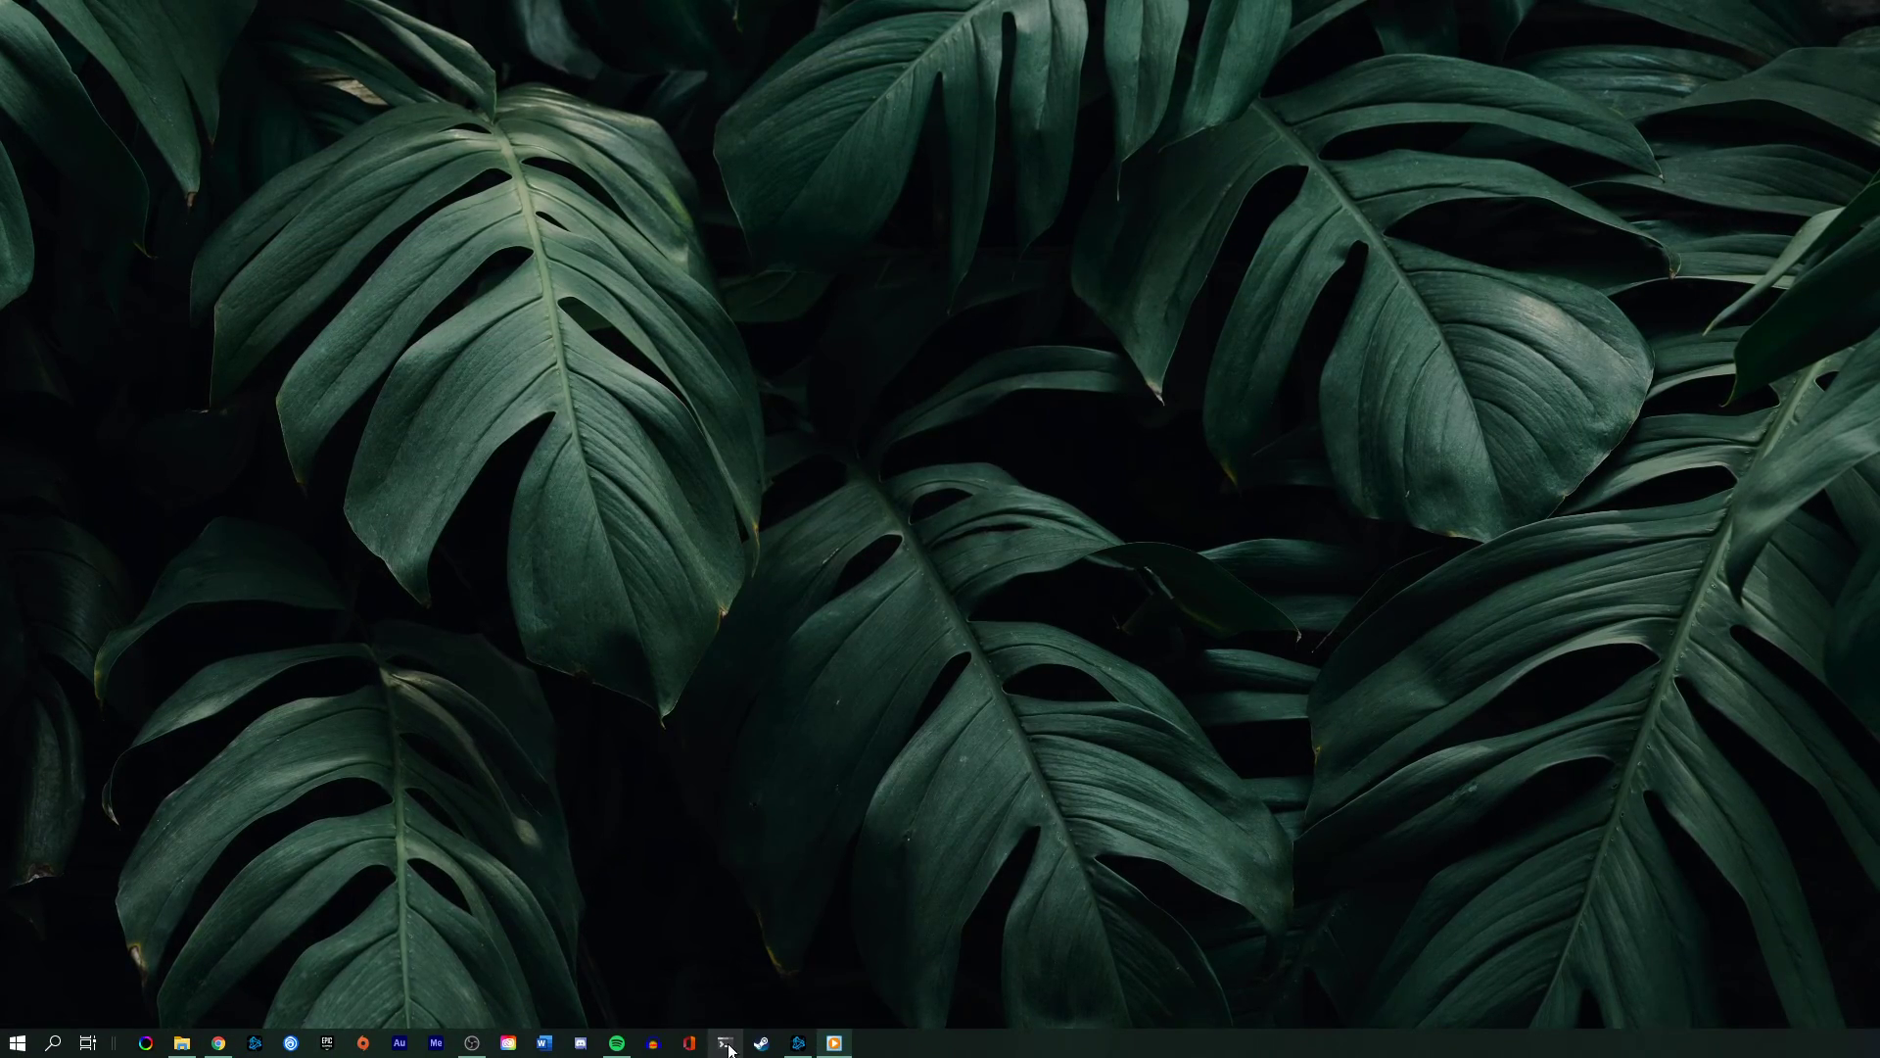
{"action": "left_click", "coordinate": [799, 1043]}
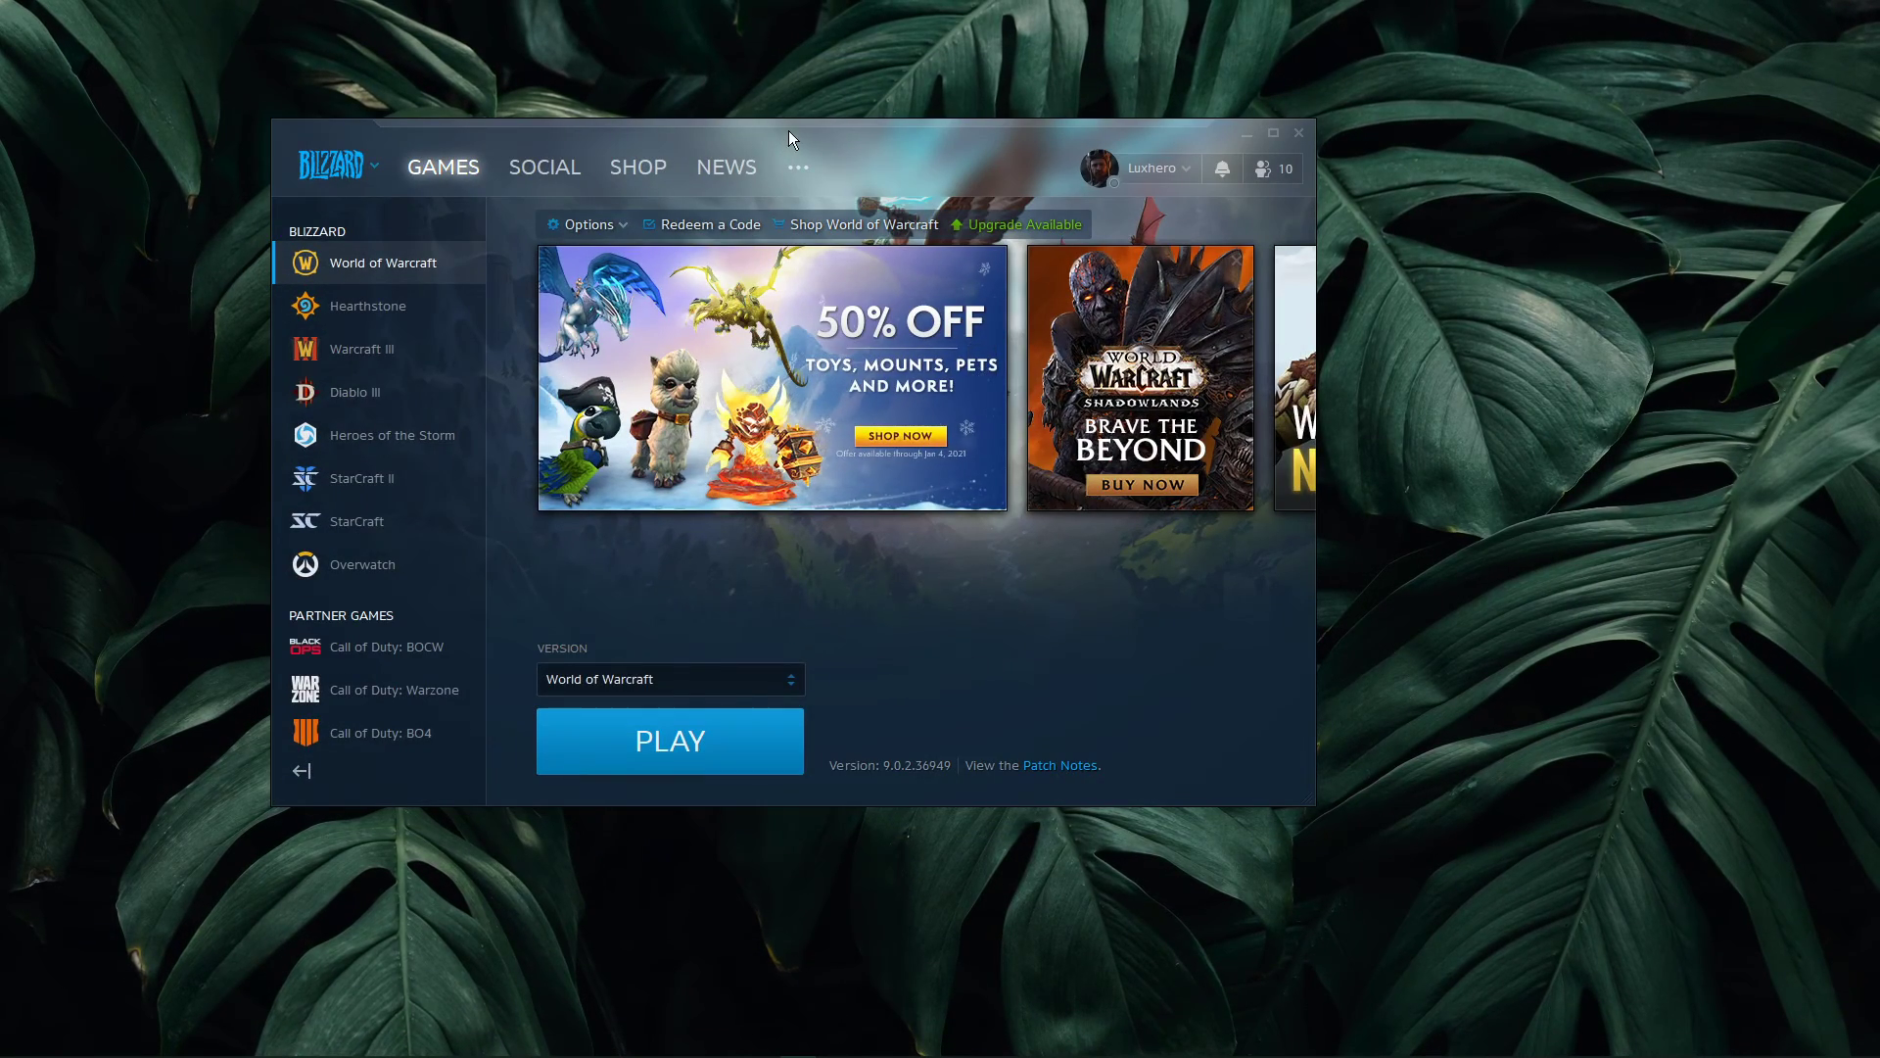
{"action": "left_click_drag", "start_coordinate": [789, 131], "coordinate": [868, 143]}
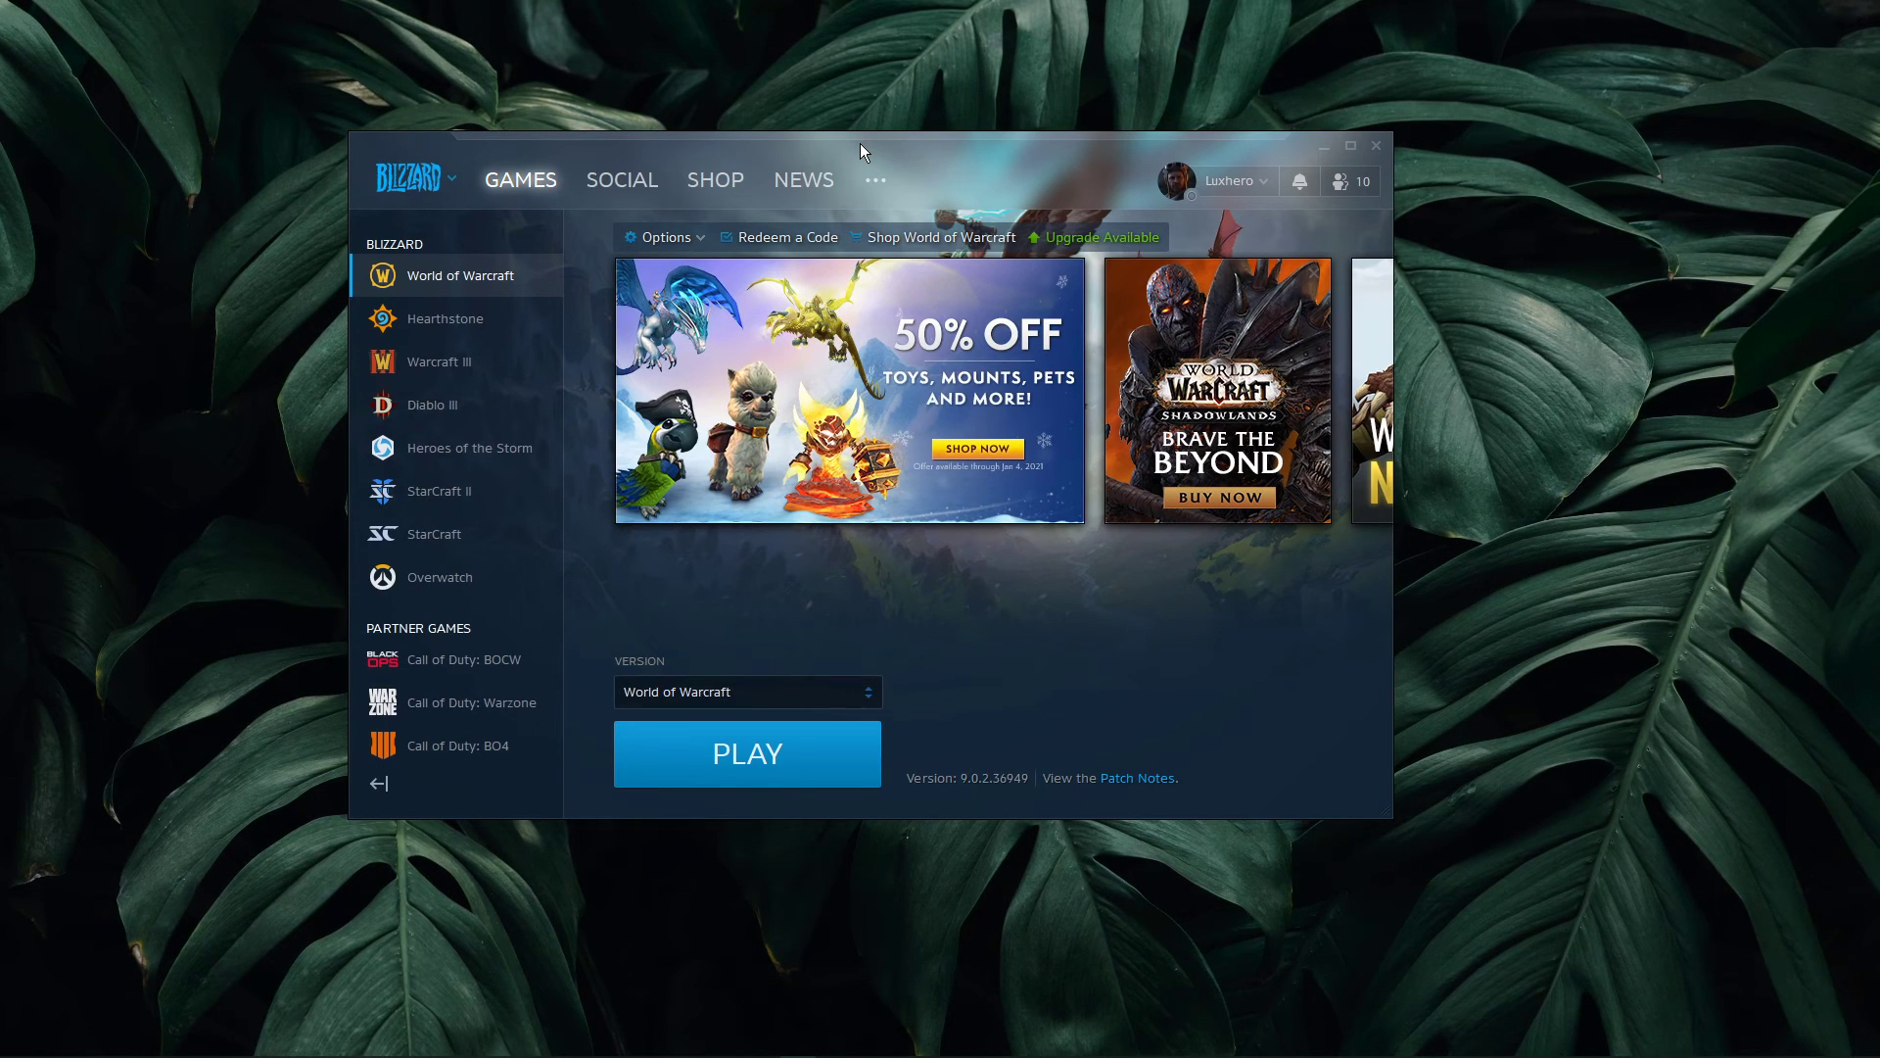
{"action": "left_click", "coordinate": [649, 239]}
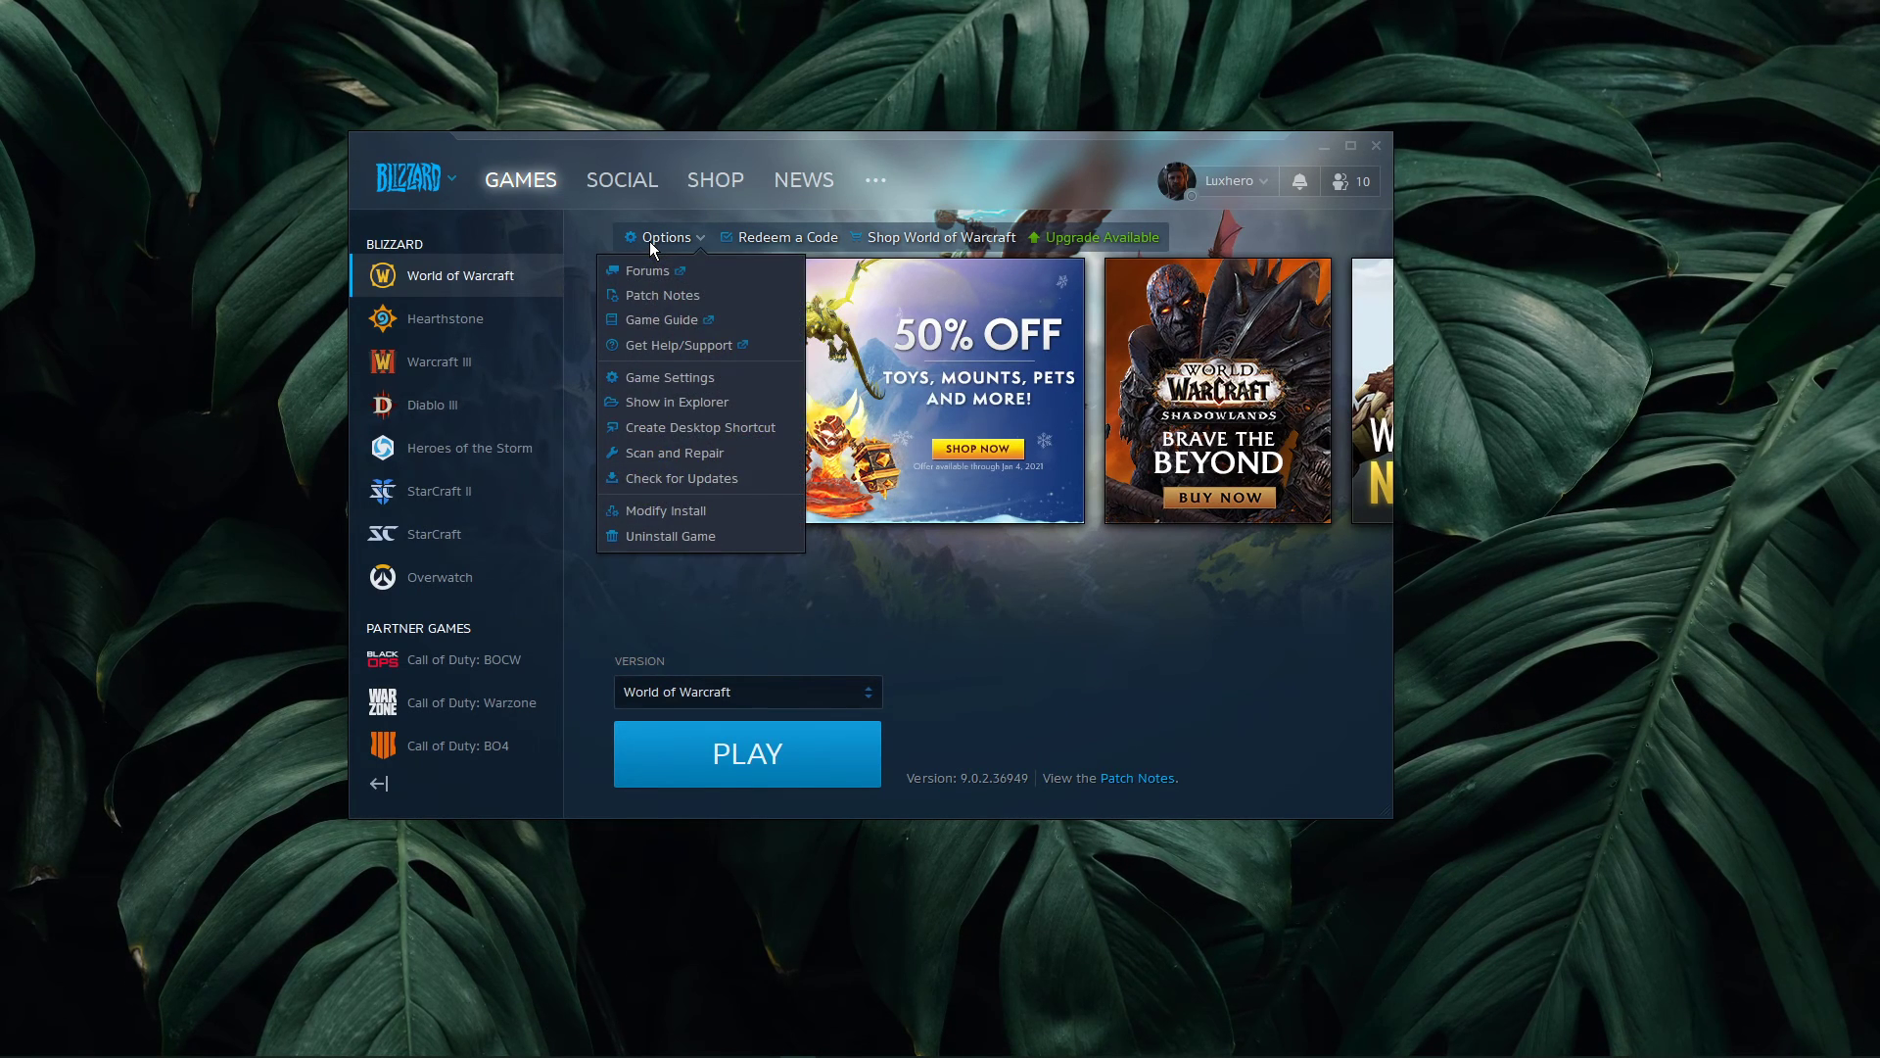
{"action": "left_click", "coordinate": [732, 455]}
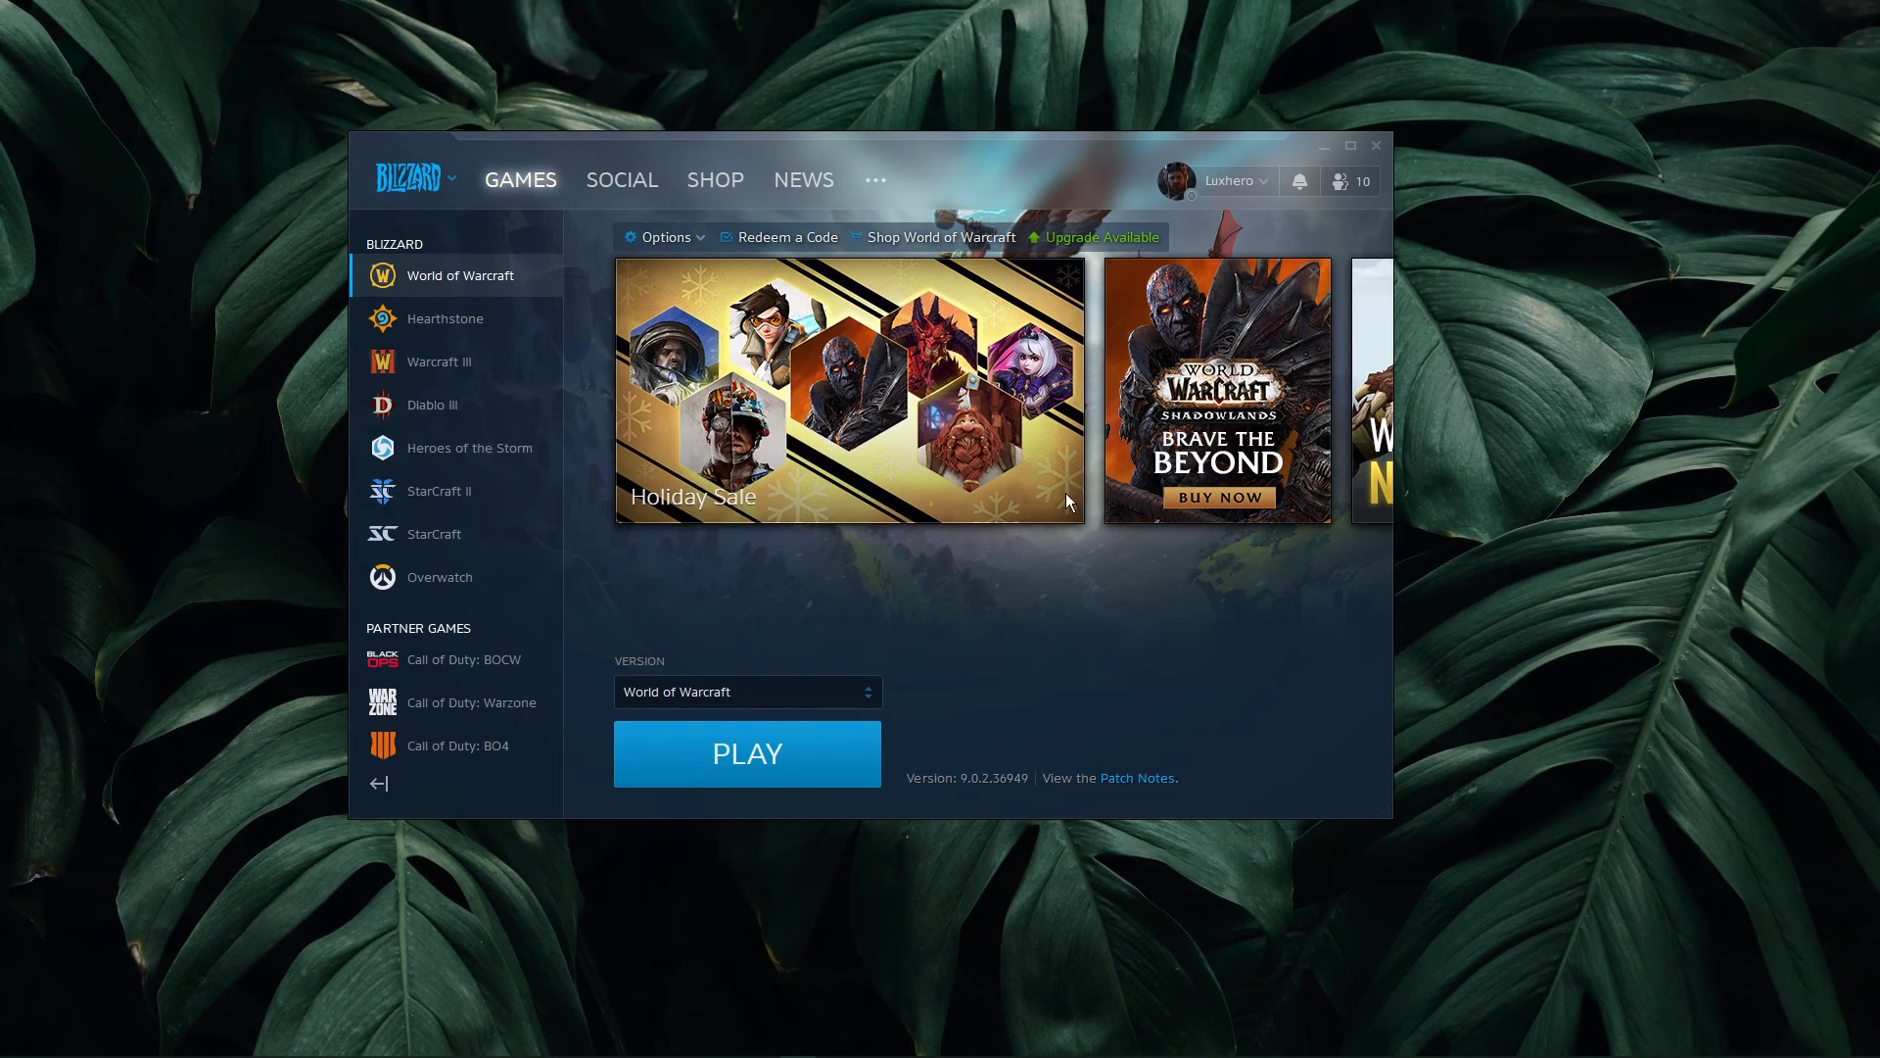
{"action": "left_click", "coordinate": [1324, 148]}
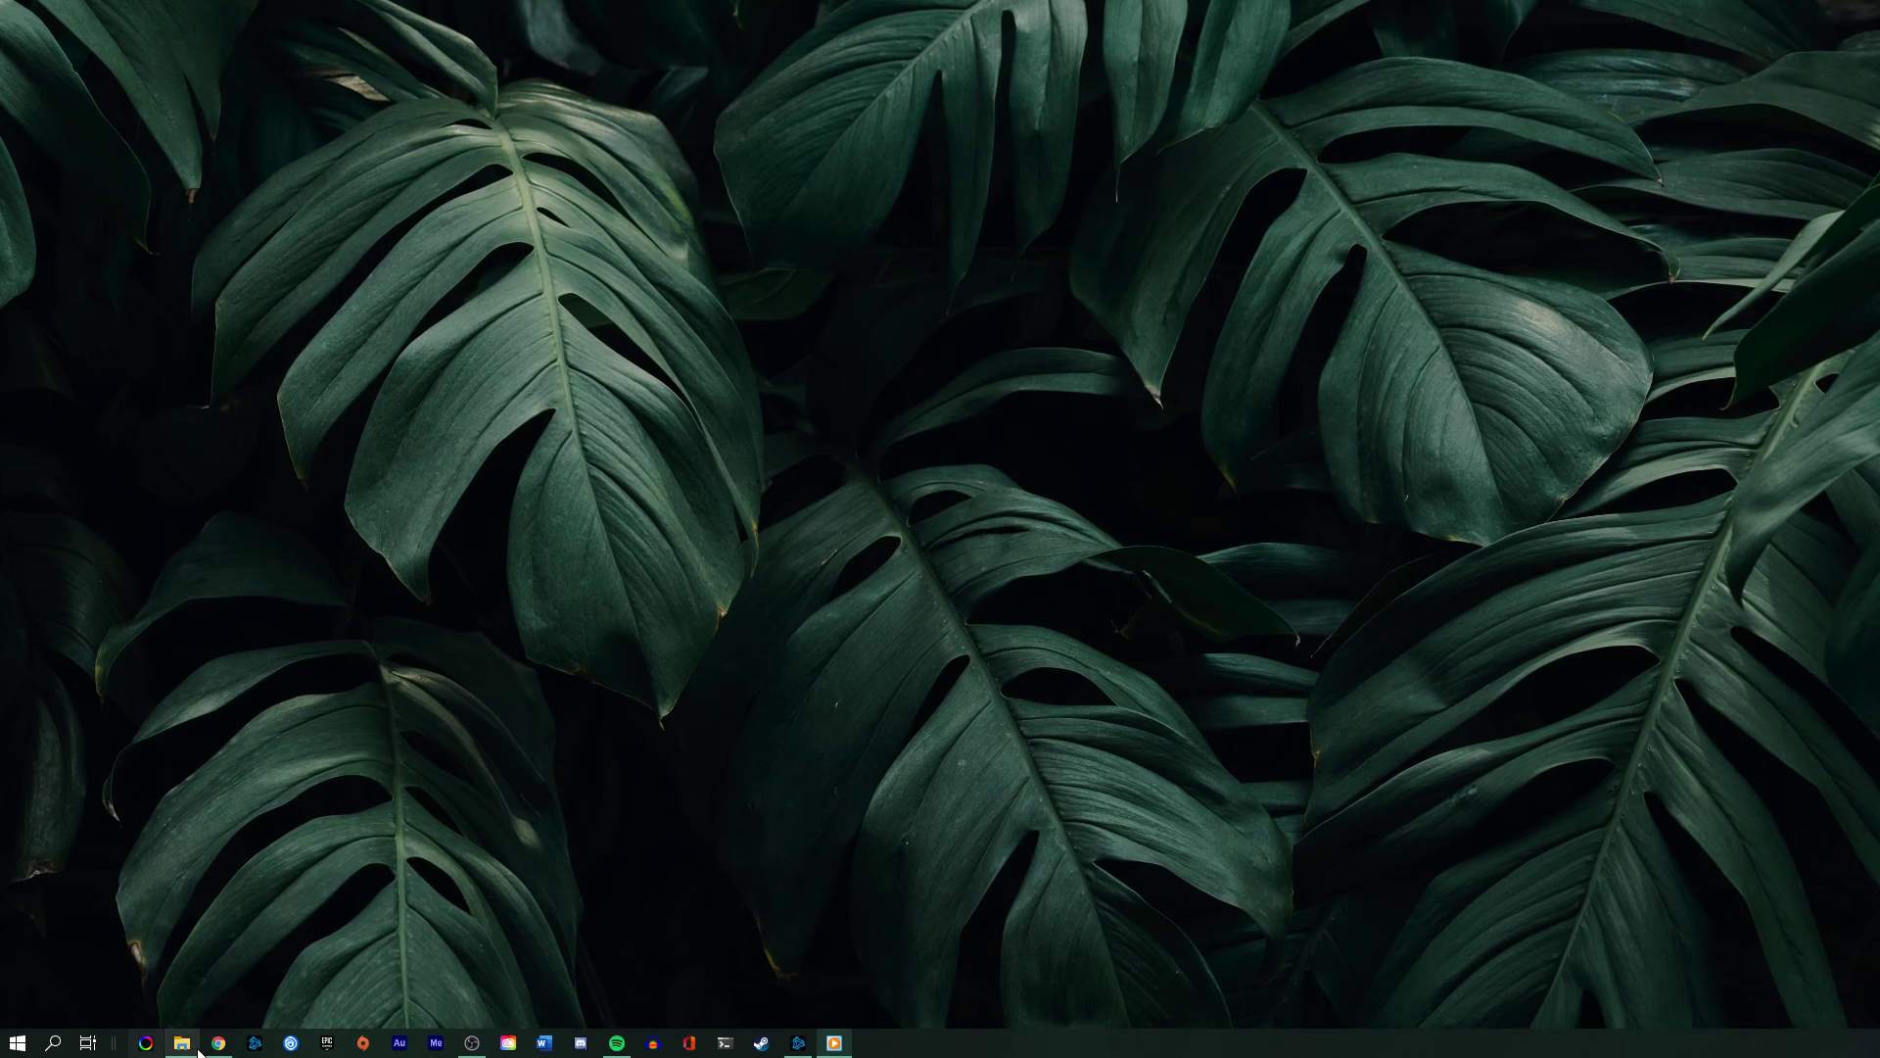
Close the Downdetector and Realm Status tabs and run a Speedtest (8 ms ping, 76.96 Mbps).
{"action": "left_click", "coordinate": [187, 1040]}
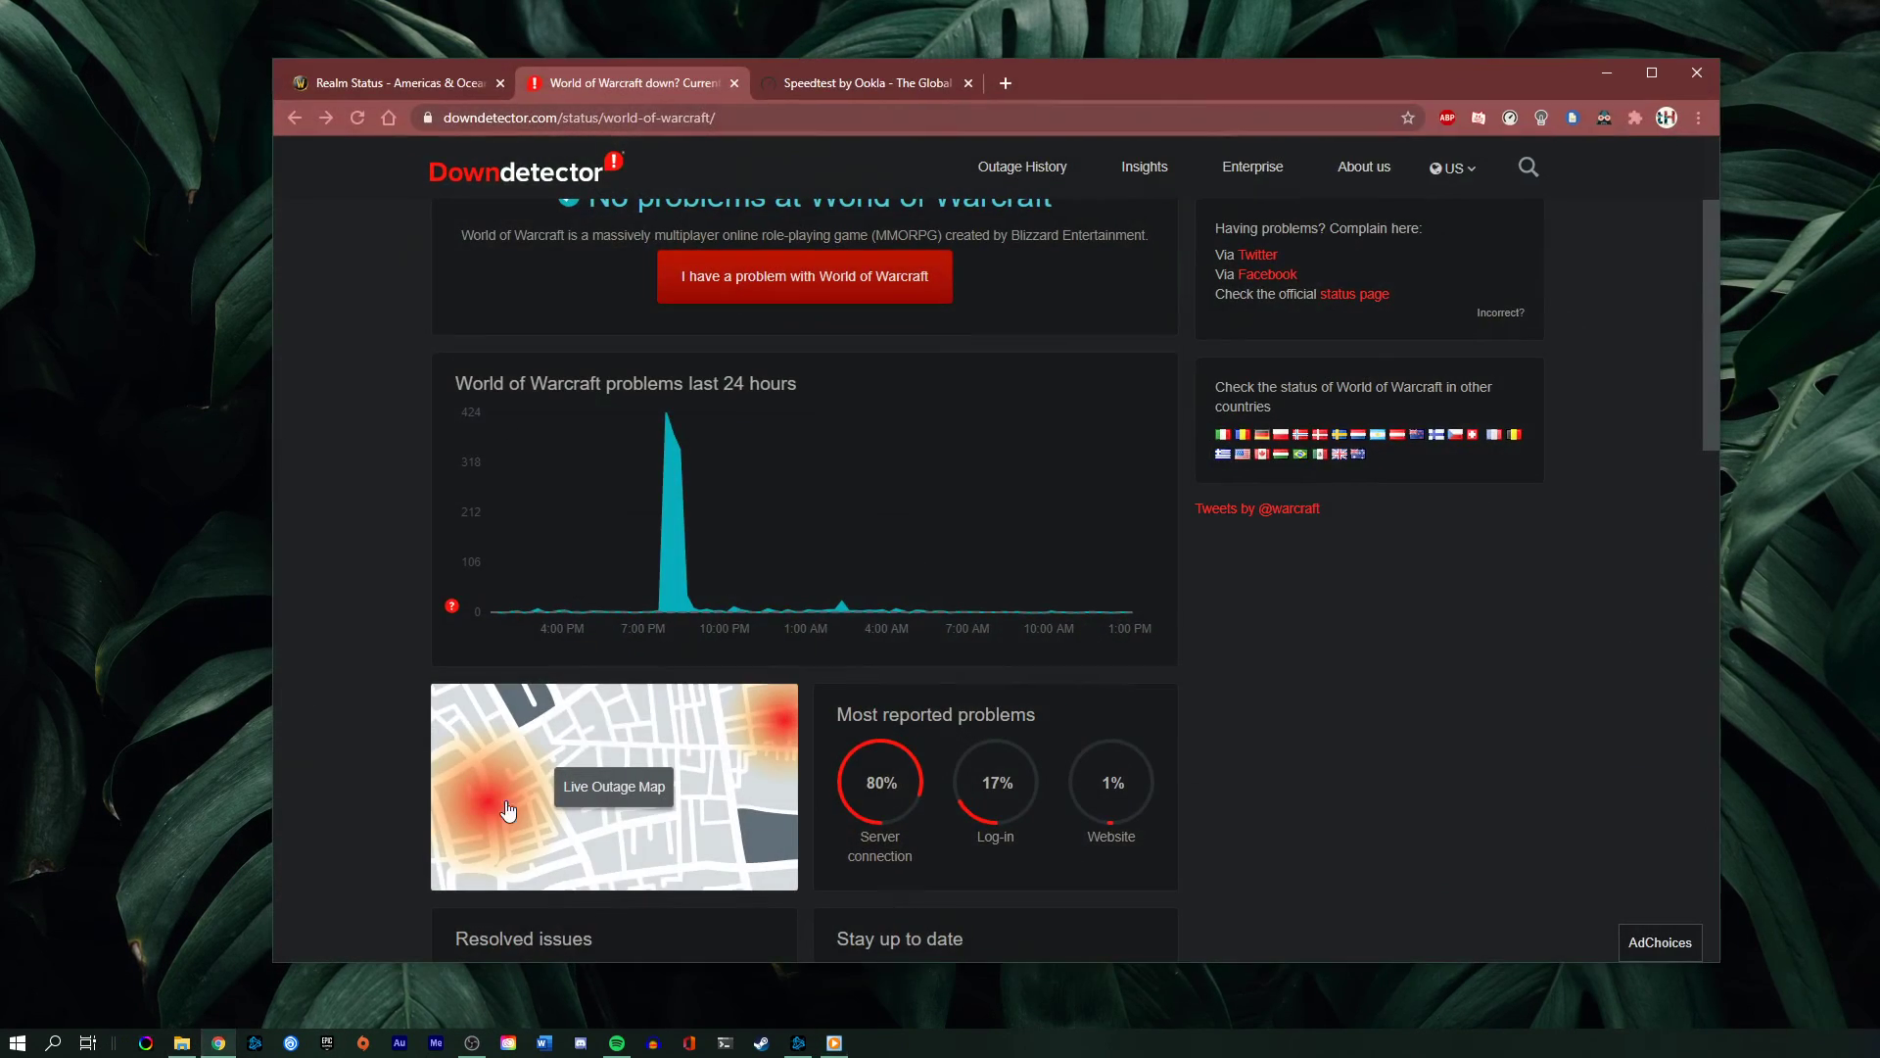
{"action": "left_click", "coordinate": [735, 84]}
{"action": "left_click", "coordinate": [501, 84]}
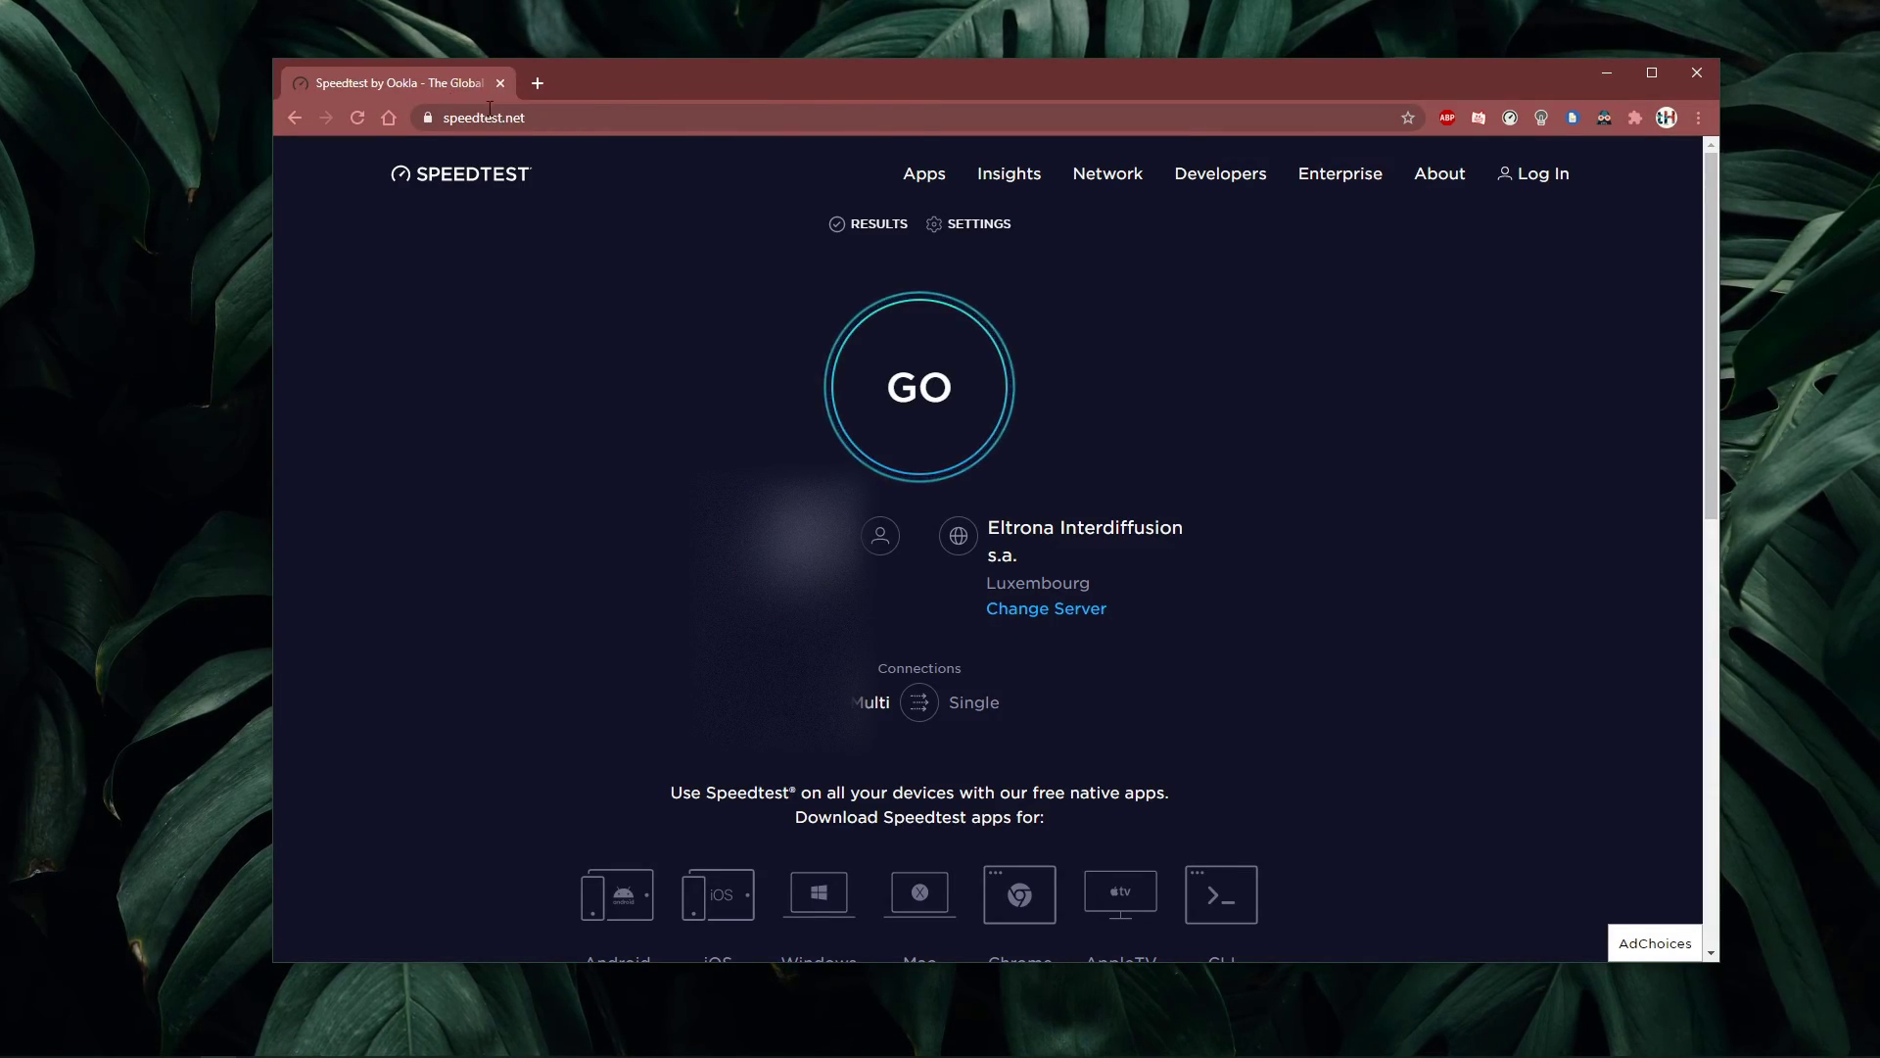
{"action": "left_click", "coordinate": [871, 400]}
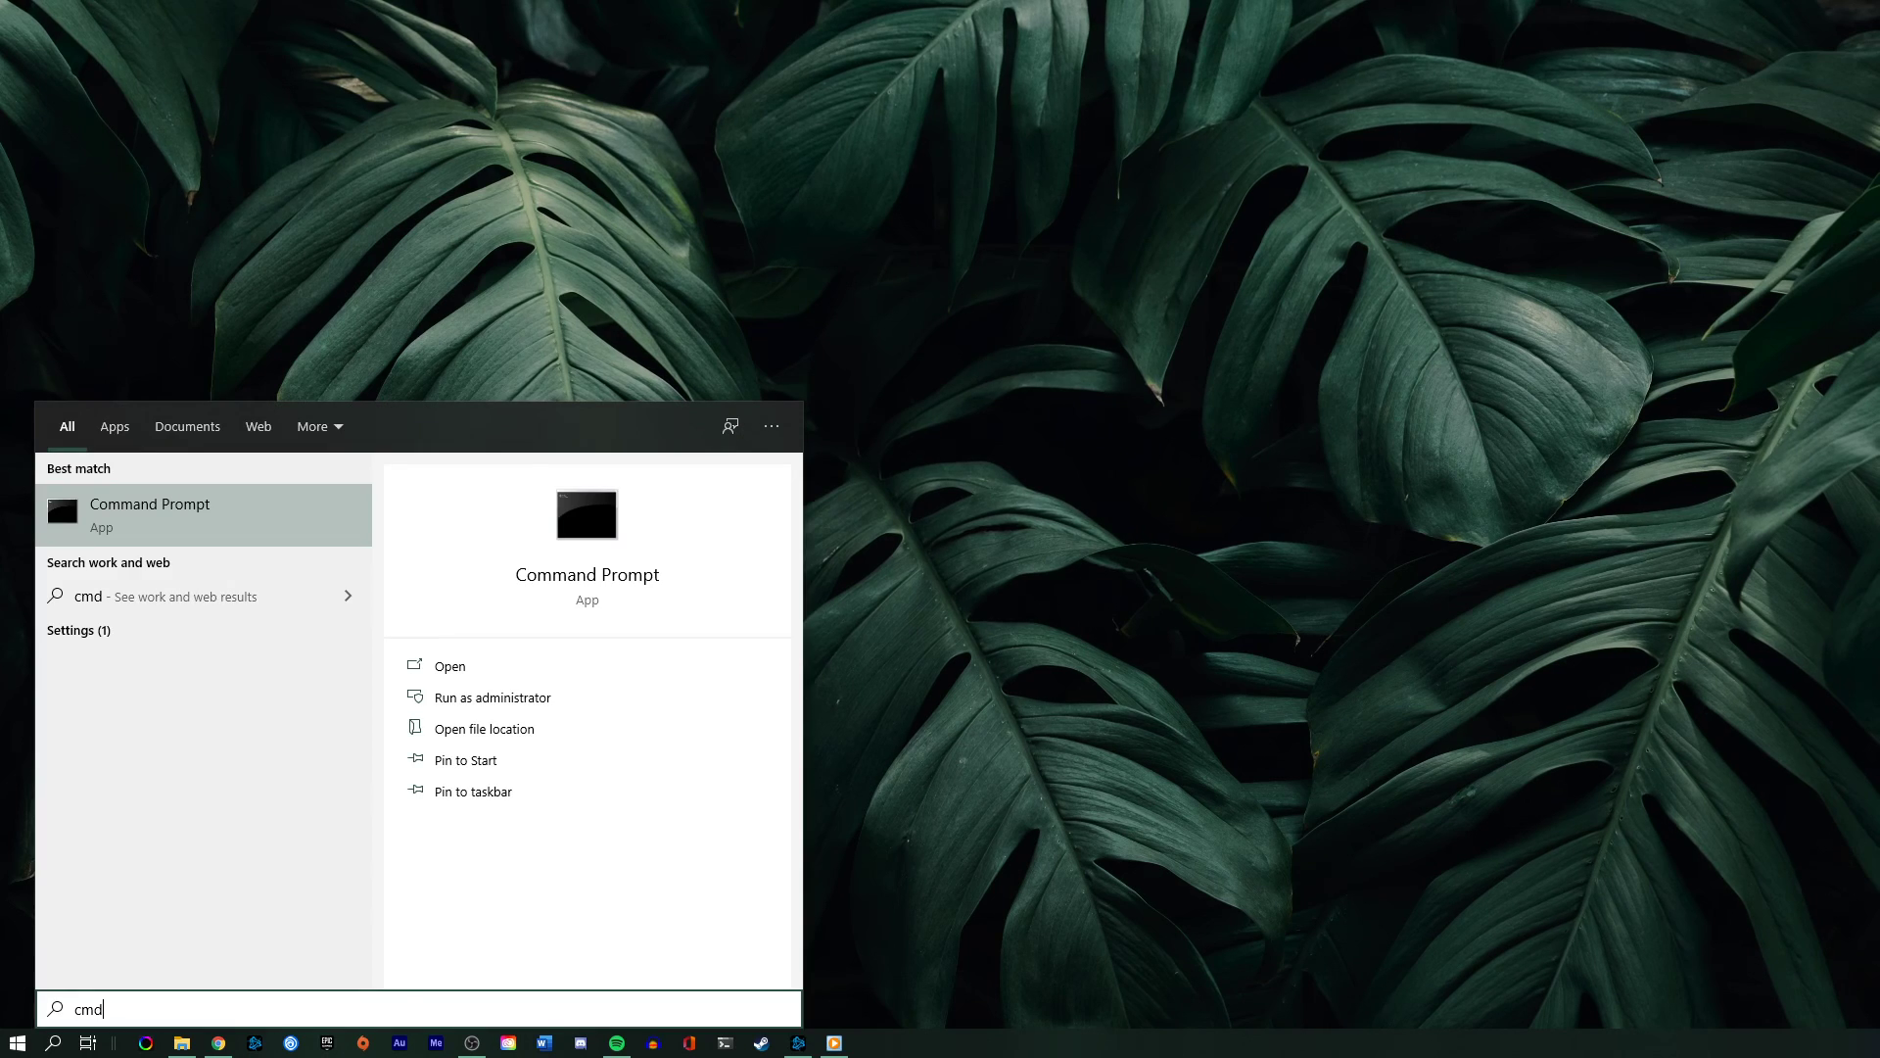
Open Command Prompt, ping google.com (0% loss, 15 ms average), and type ipconfig /flushdns.
{"action": "key", "text": "Return"}
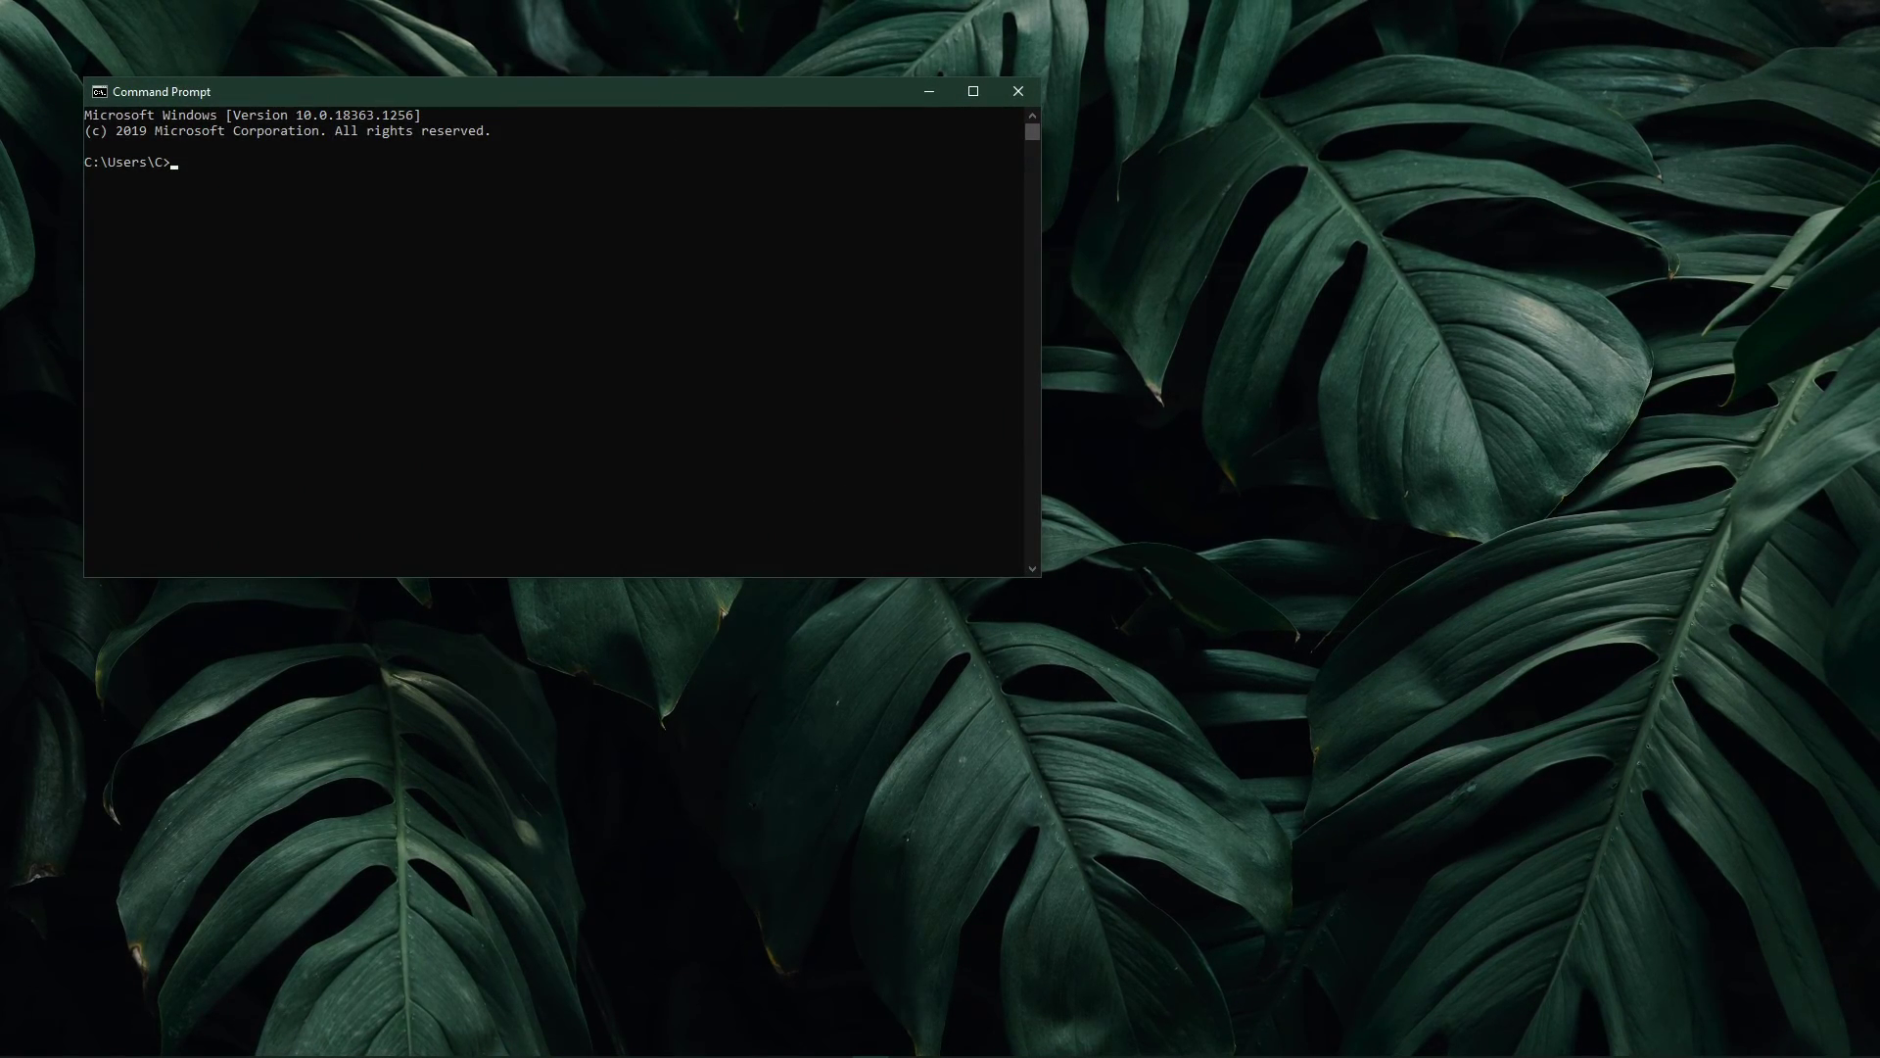
{"action": "left_click_drag", "start_coordinate": [850, 102], "coordinate": [1210, 216]}
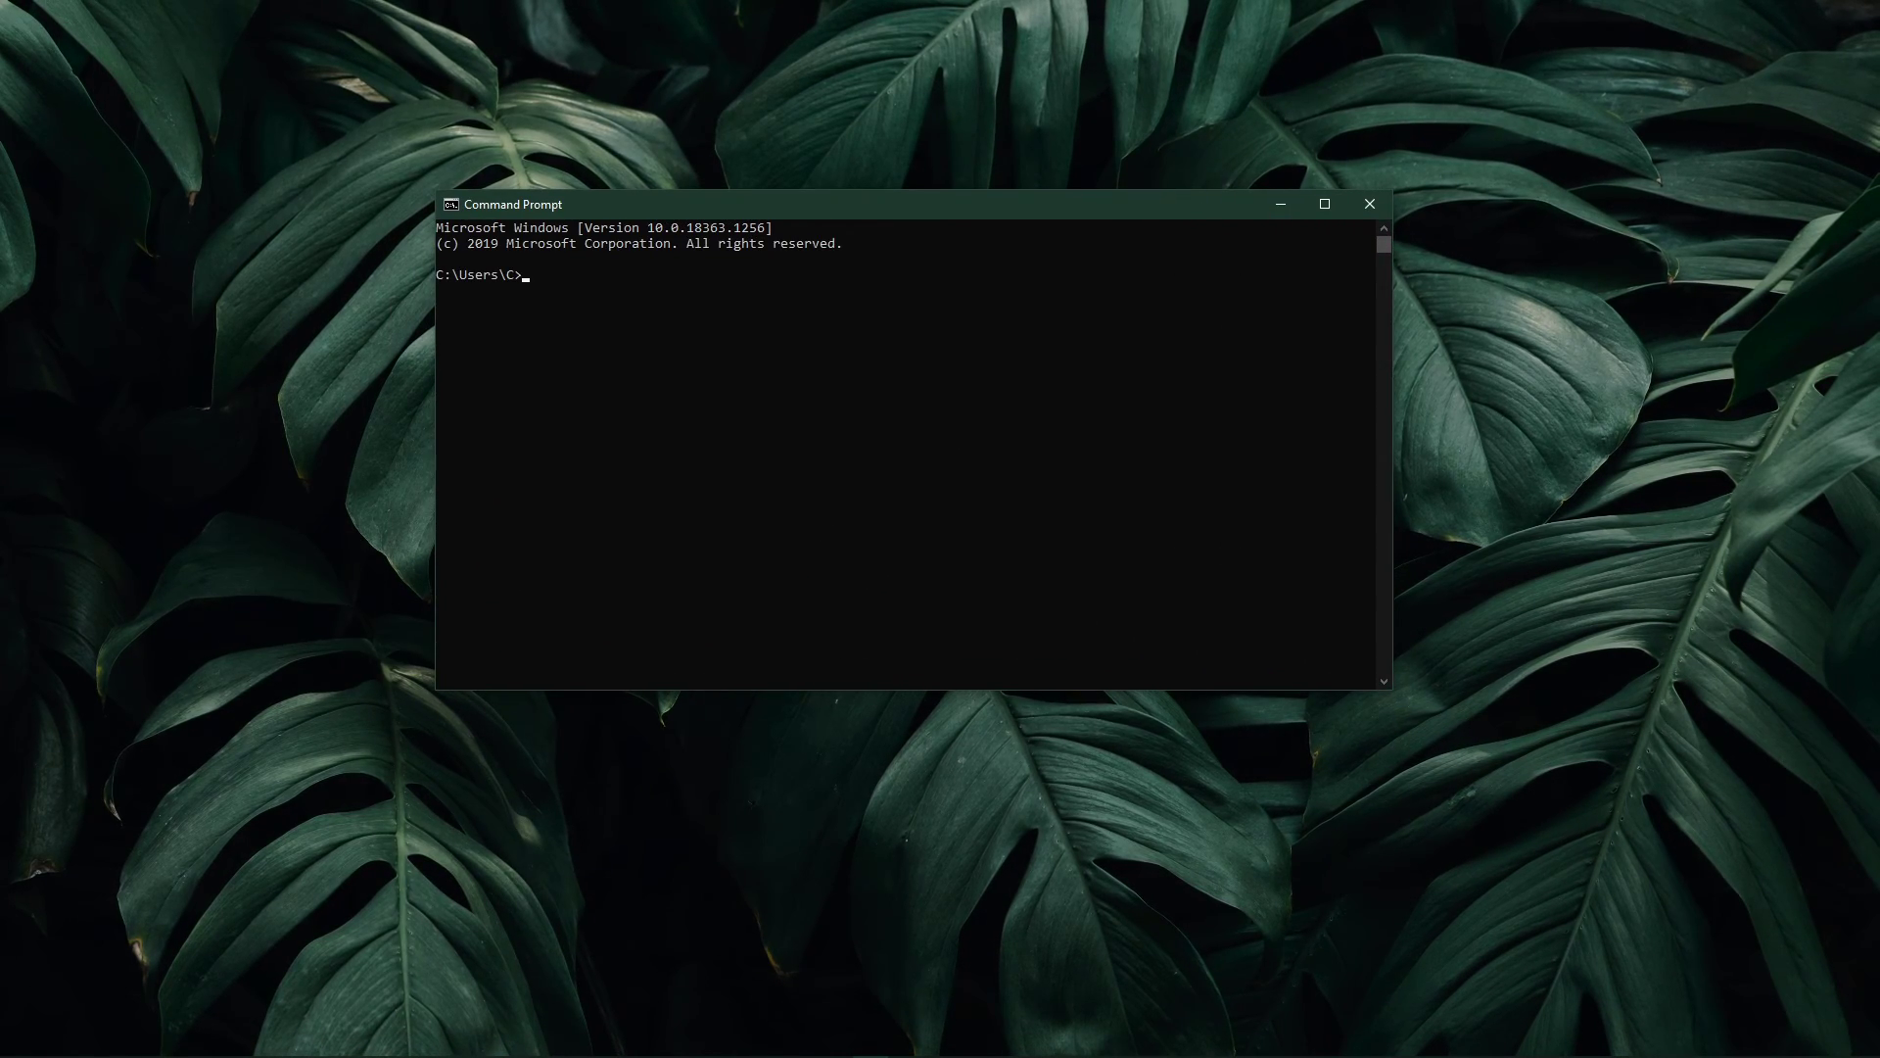
{"action": "type", "text": "ping google.c"}
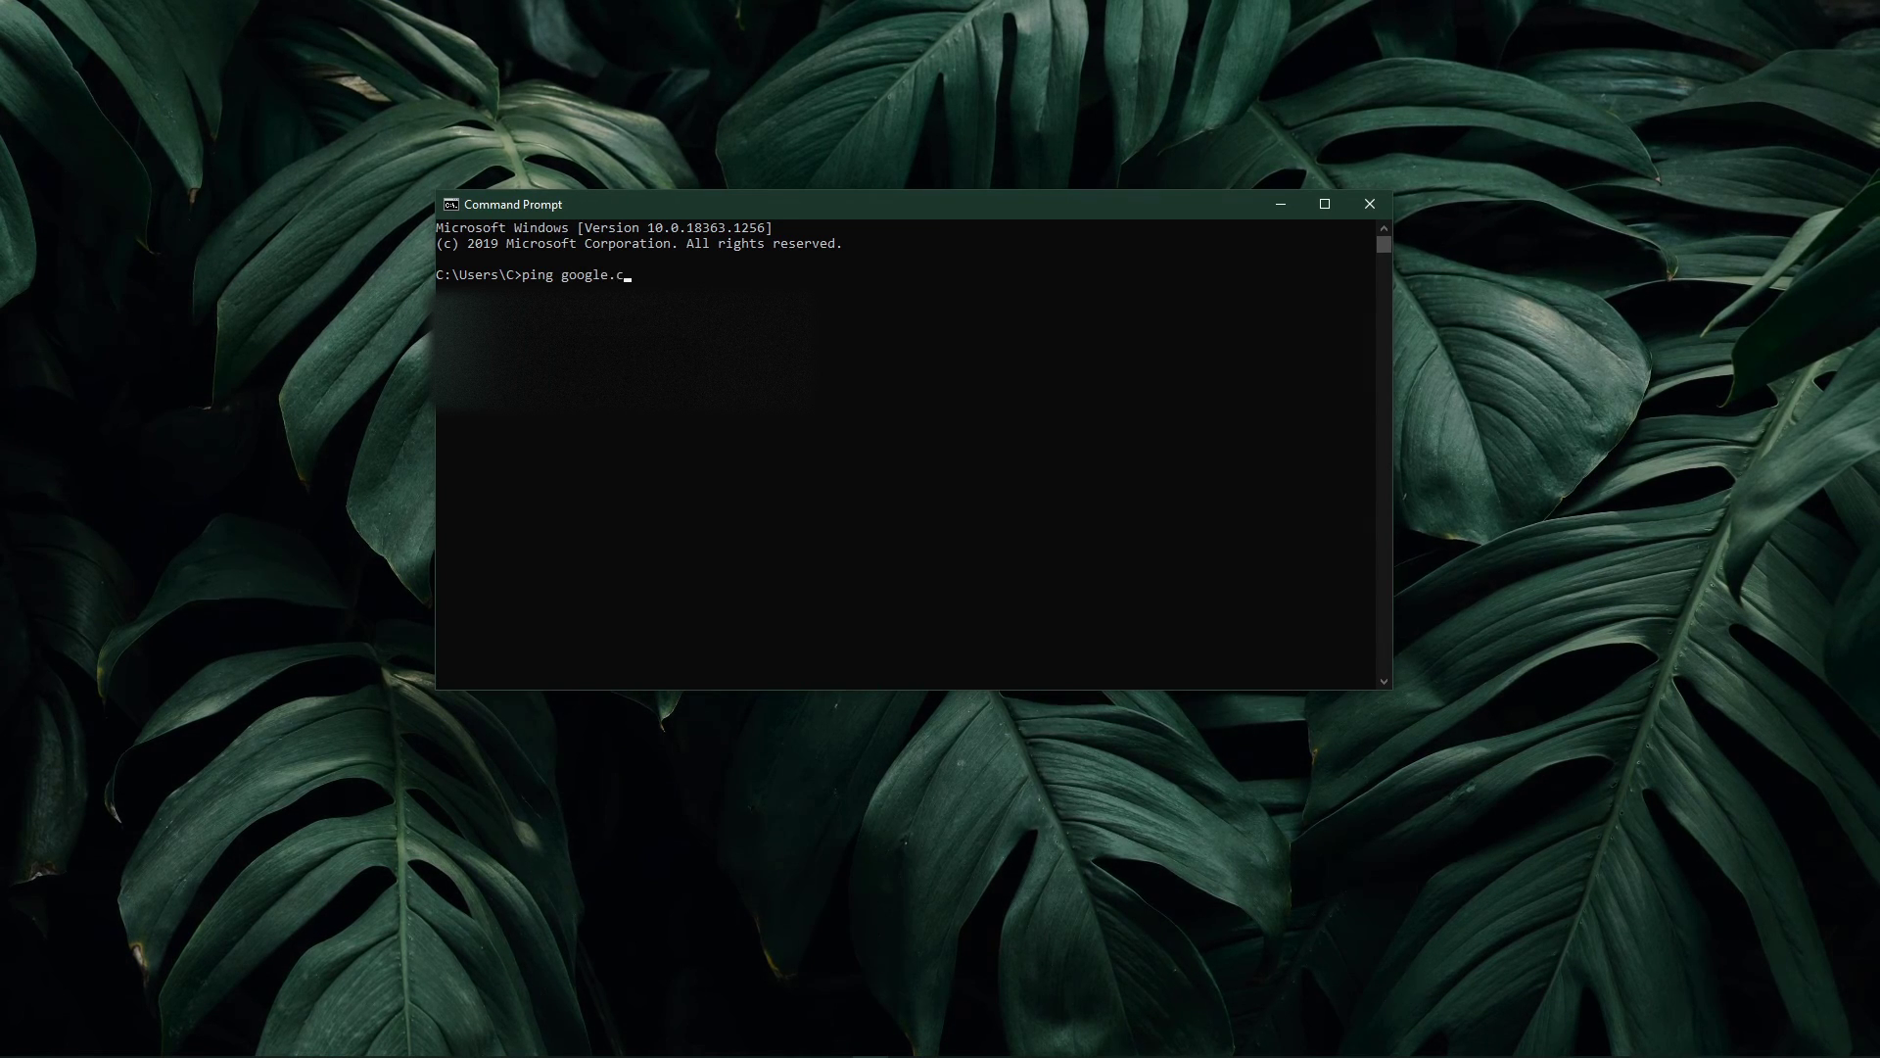
{"action": "type", "text": "om"}
{"action": "key", "text": "Return"}
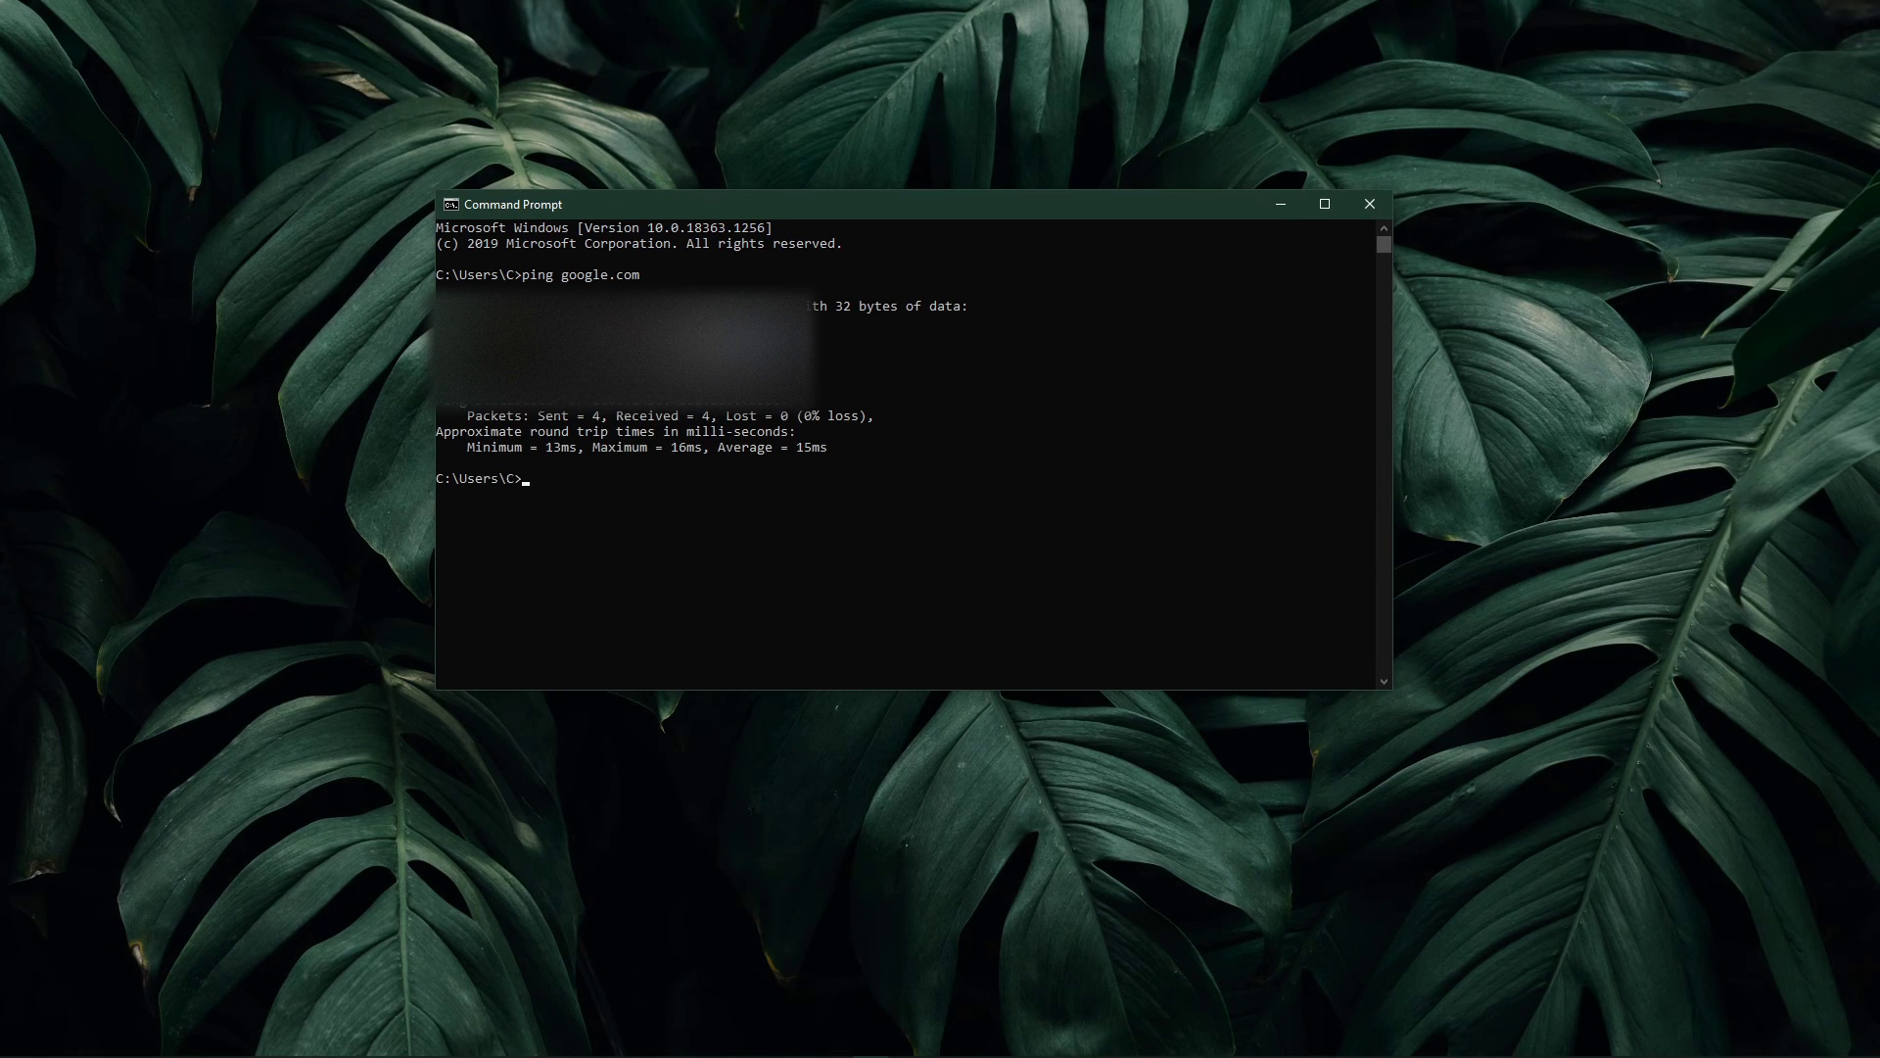
{"action": "type", "text": "ipconfi"}
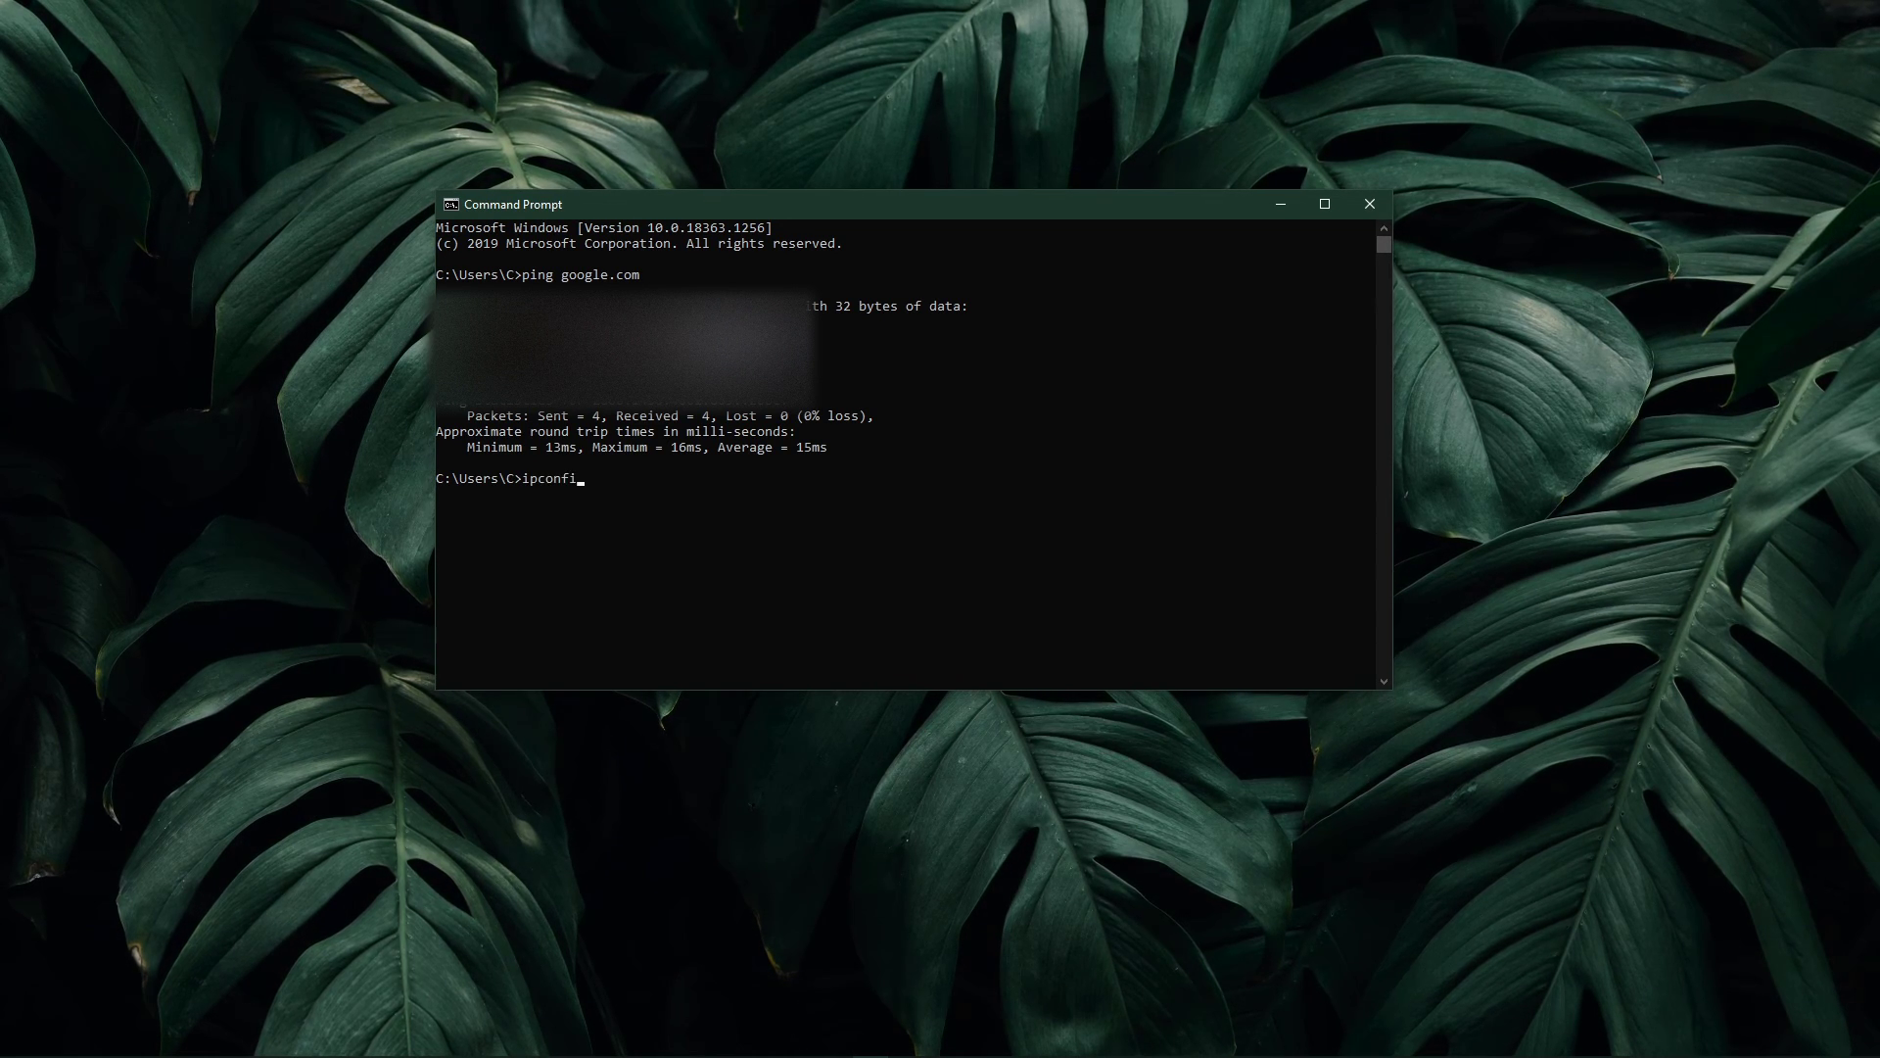
{"action": "type", "text": "g /flushdns"}
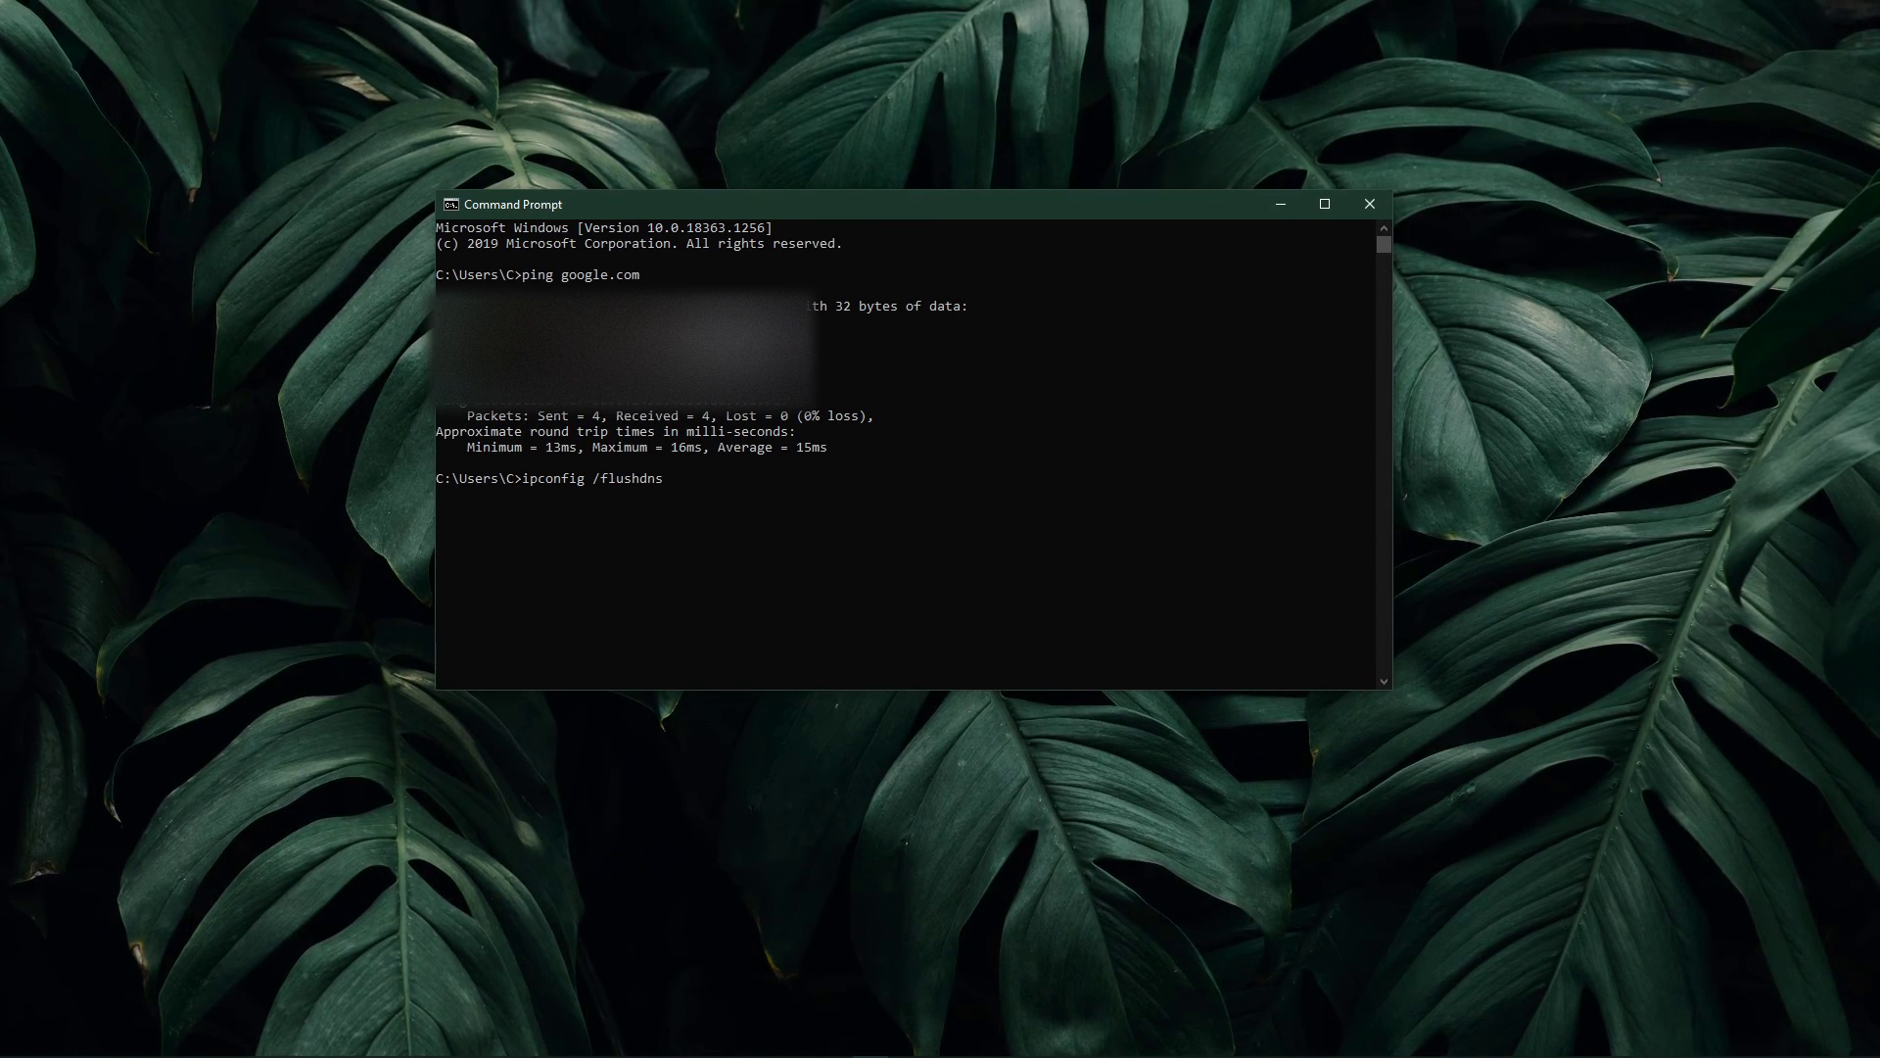
Run ipconfig /flushdns to flush the DNS resolver cache.
{"action": "key", "text": "Return"}
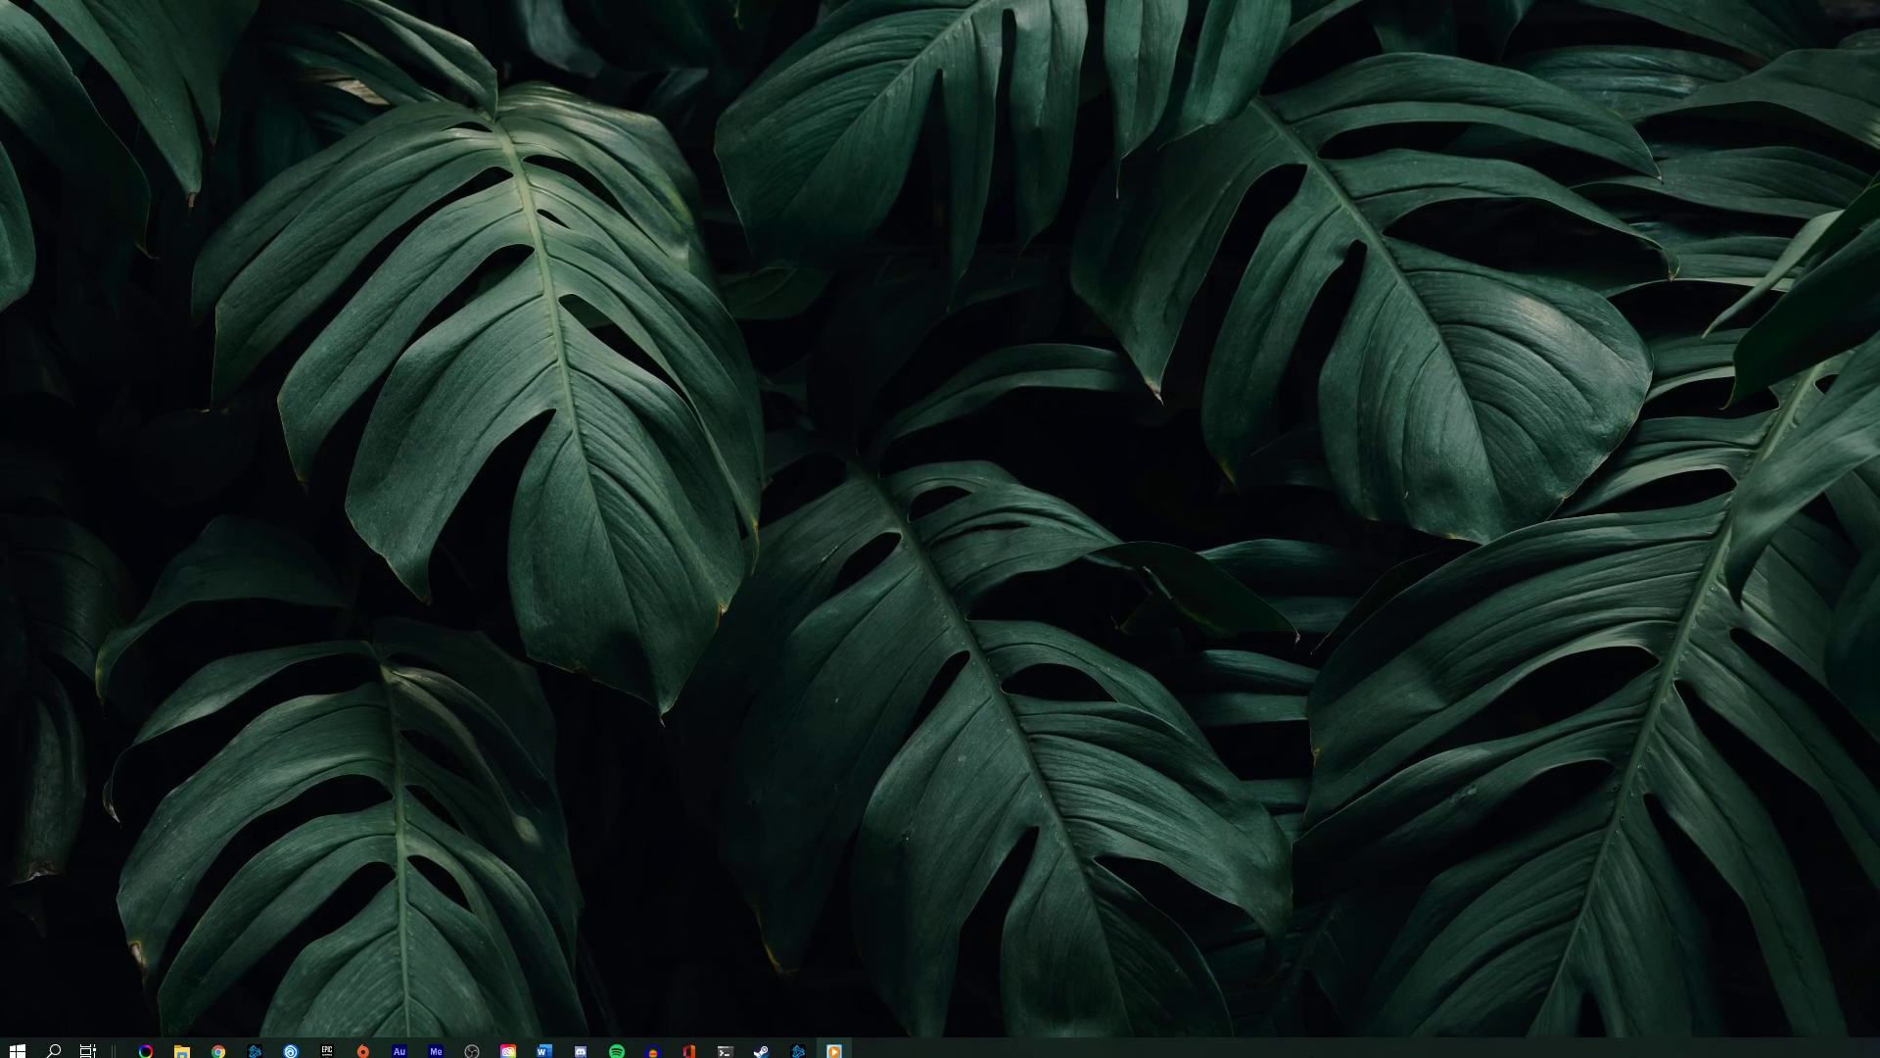
Open Resource Monitor from Task Manager's Performance tab and expand Processes with Network Activity.
{"action": "right_click", "coordinate": [1327, 1043]}
{"action": "left_click", "coordinate": [1364, 954]}
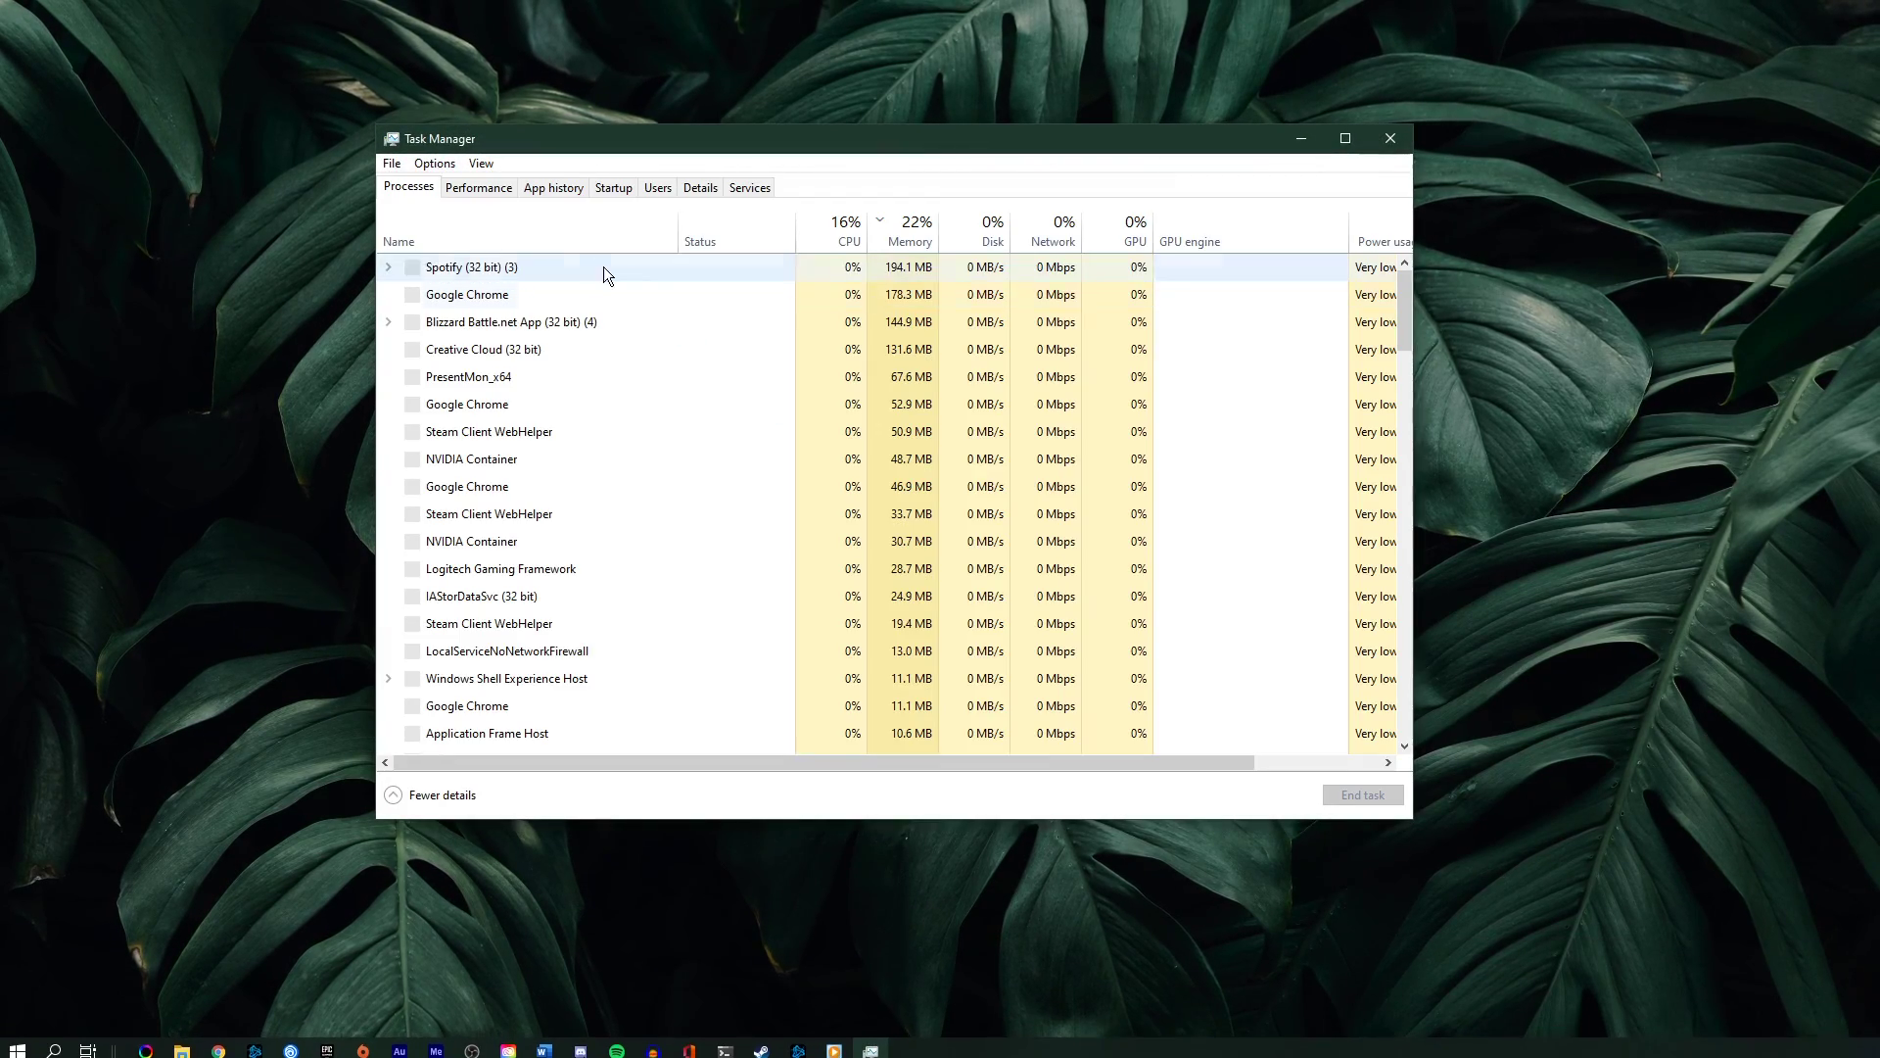
{"action": "left_click", "coordinate": [478, 188]}
{"action": "left_click", "coordinate": [529, 795]}
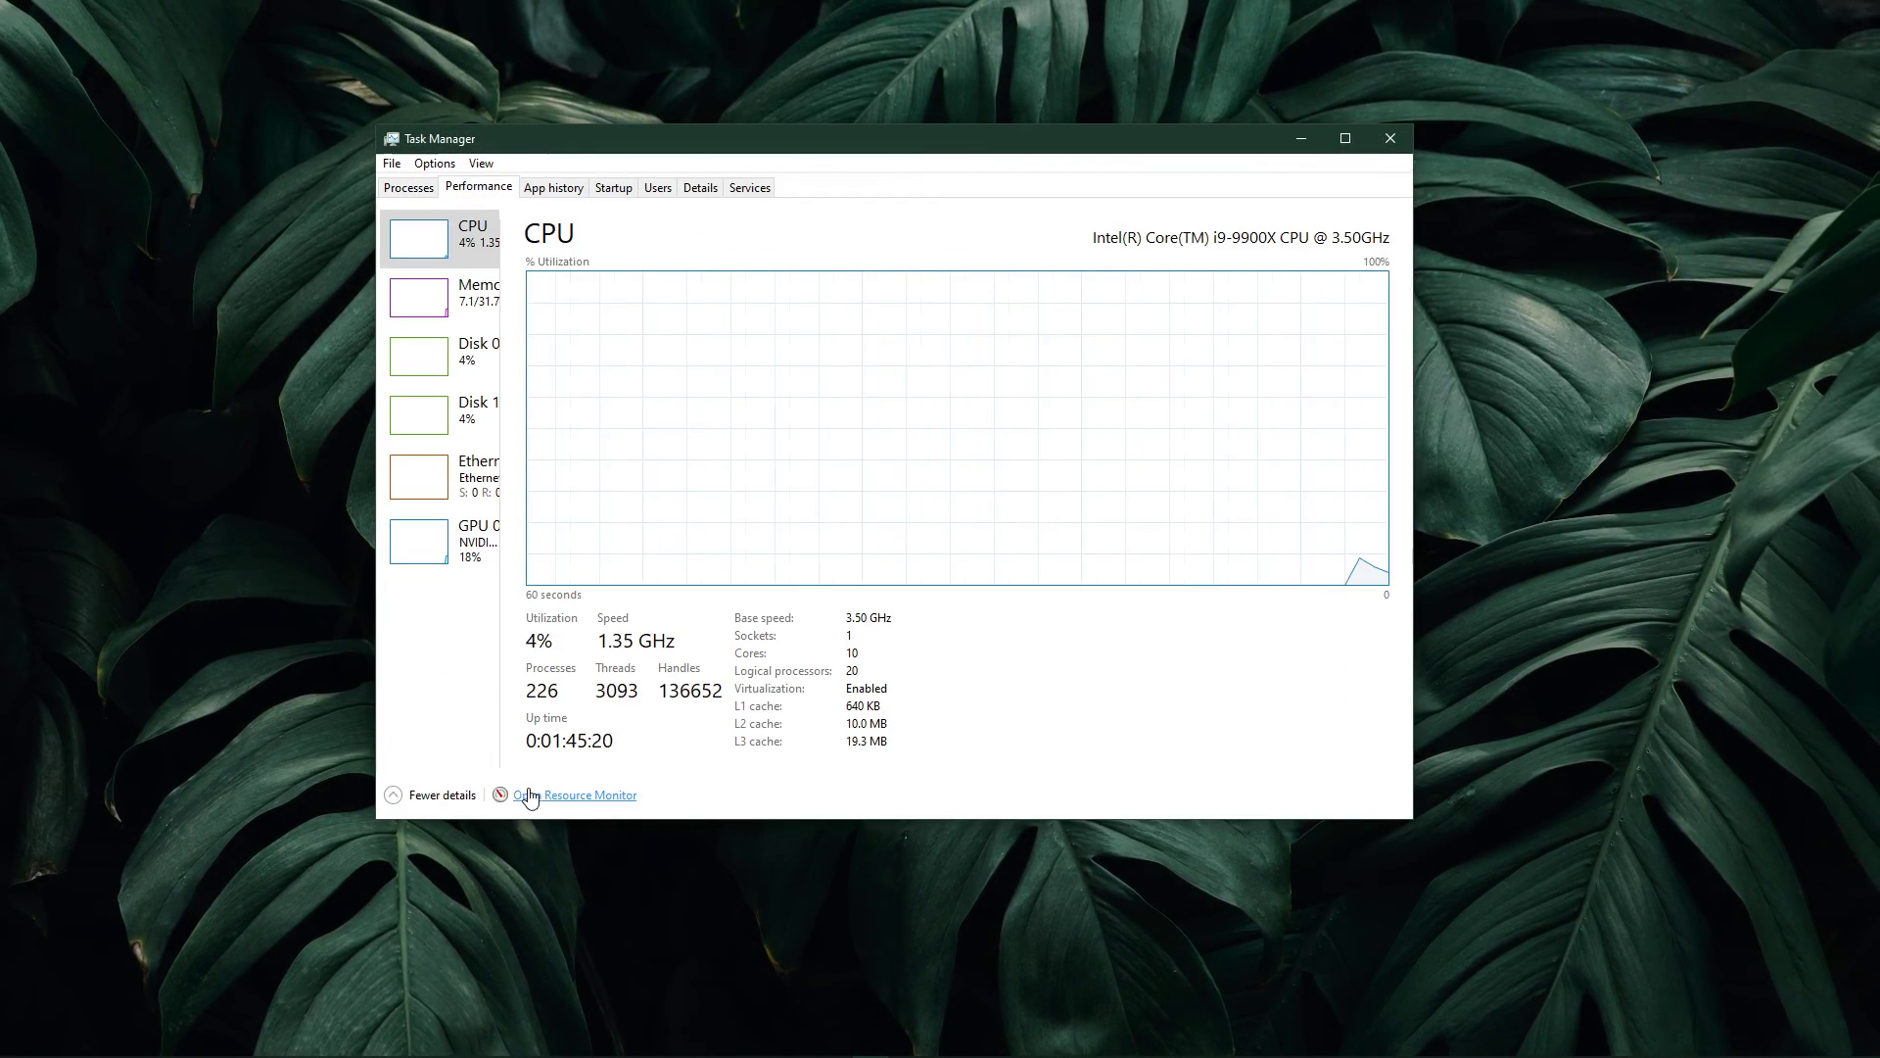
{"action": "left_click", "coordinate": [1390, 138]}
{"action": "left_click", "coordinate": [666, 263]}
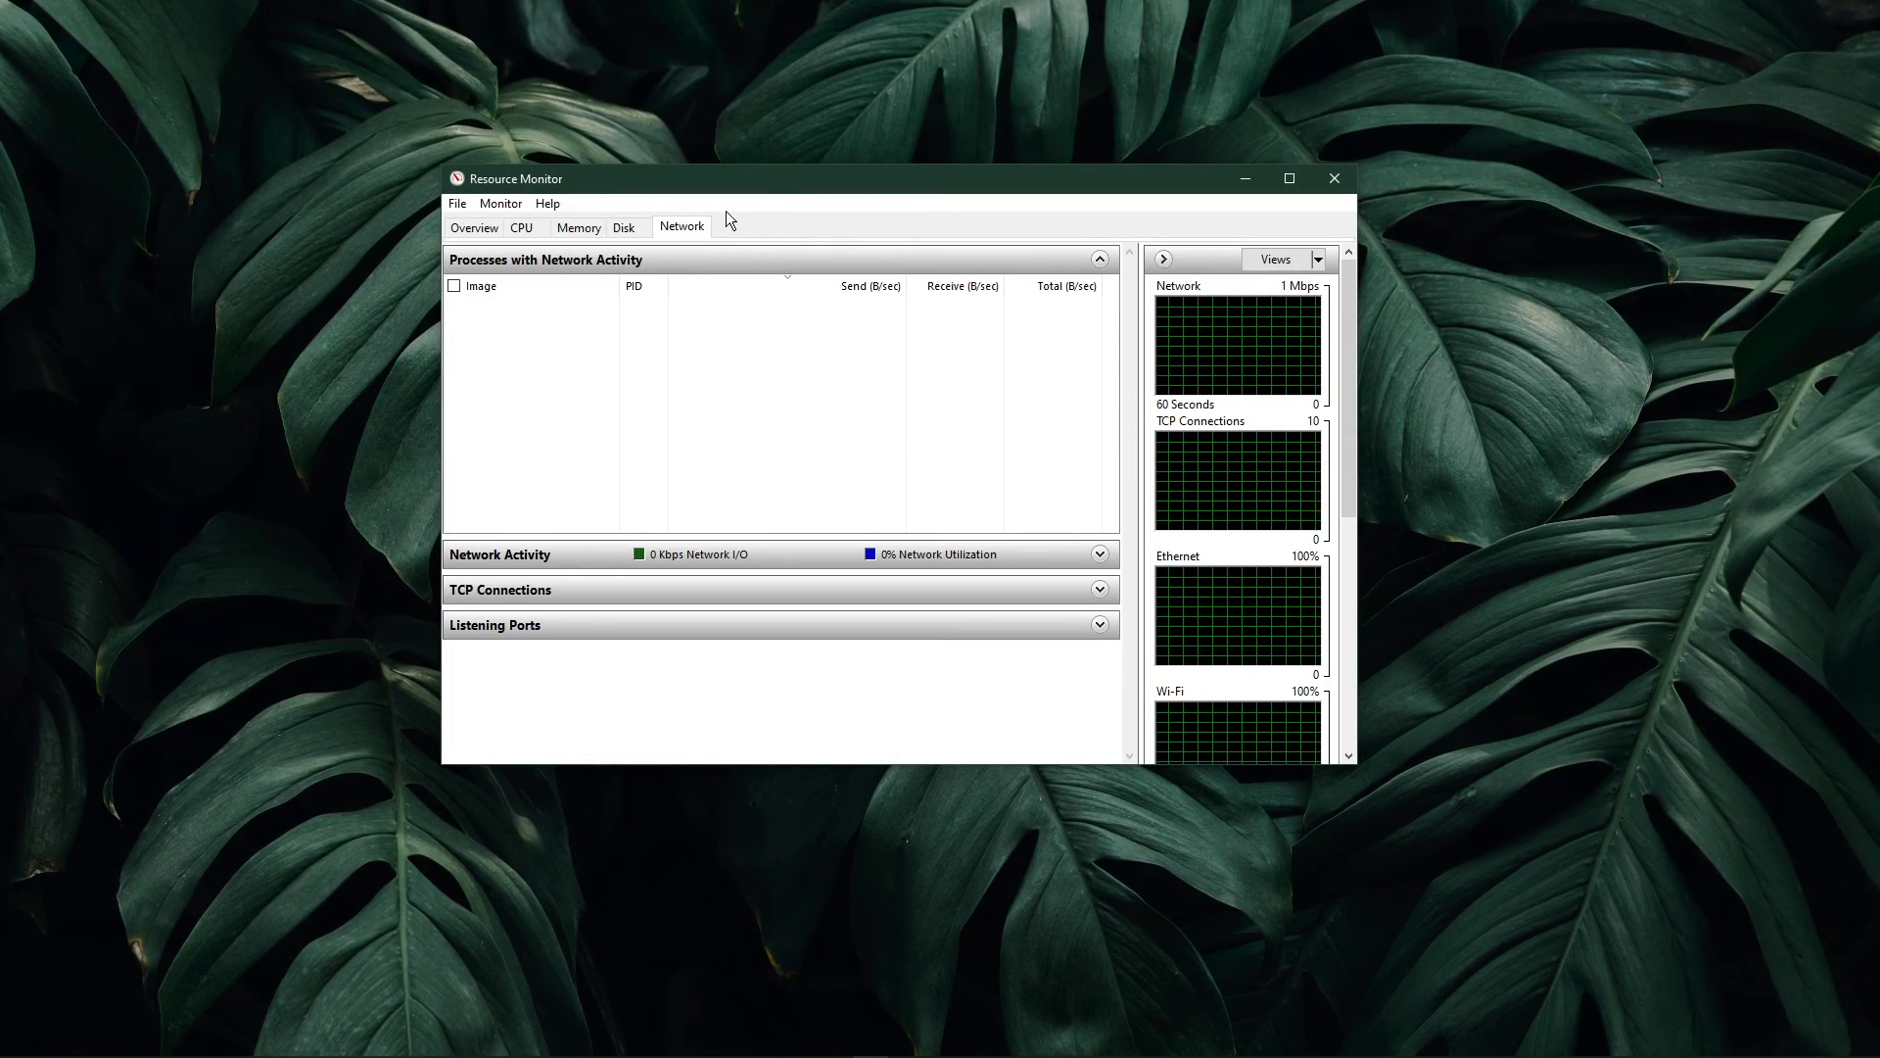
{"action": "left_click_drag", "start_coordinate": [801, 175], "coordinate": [845, 212]}
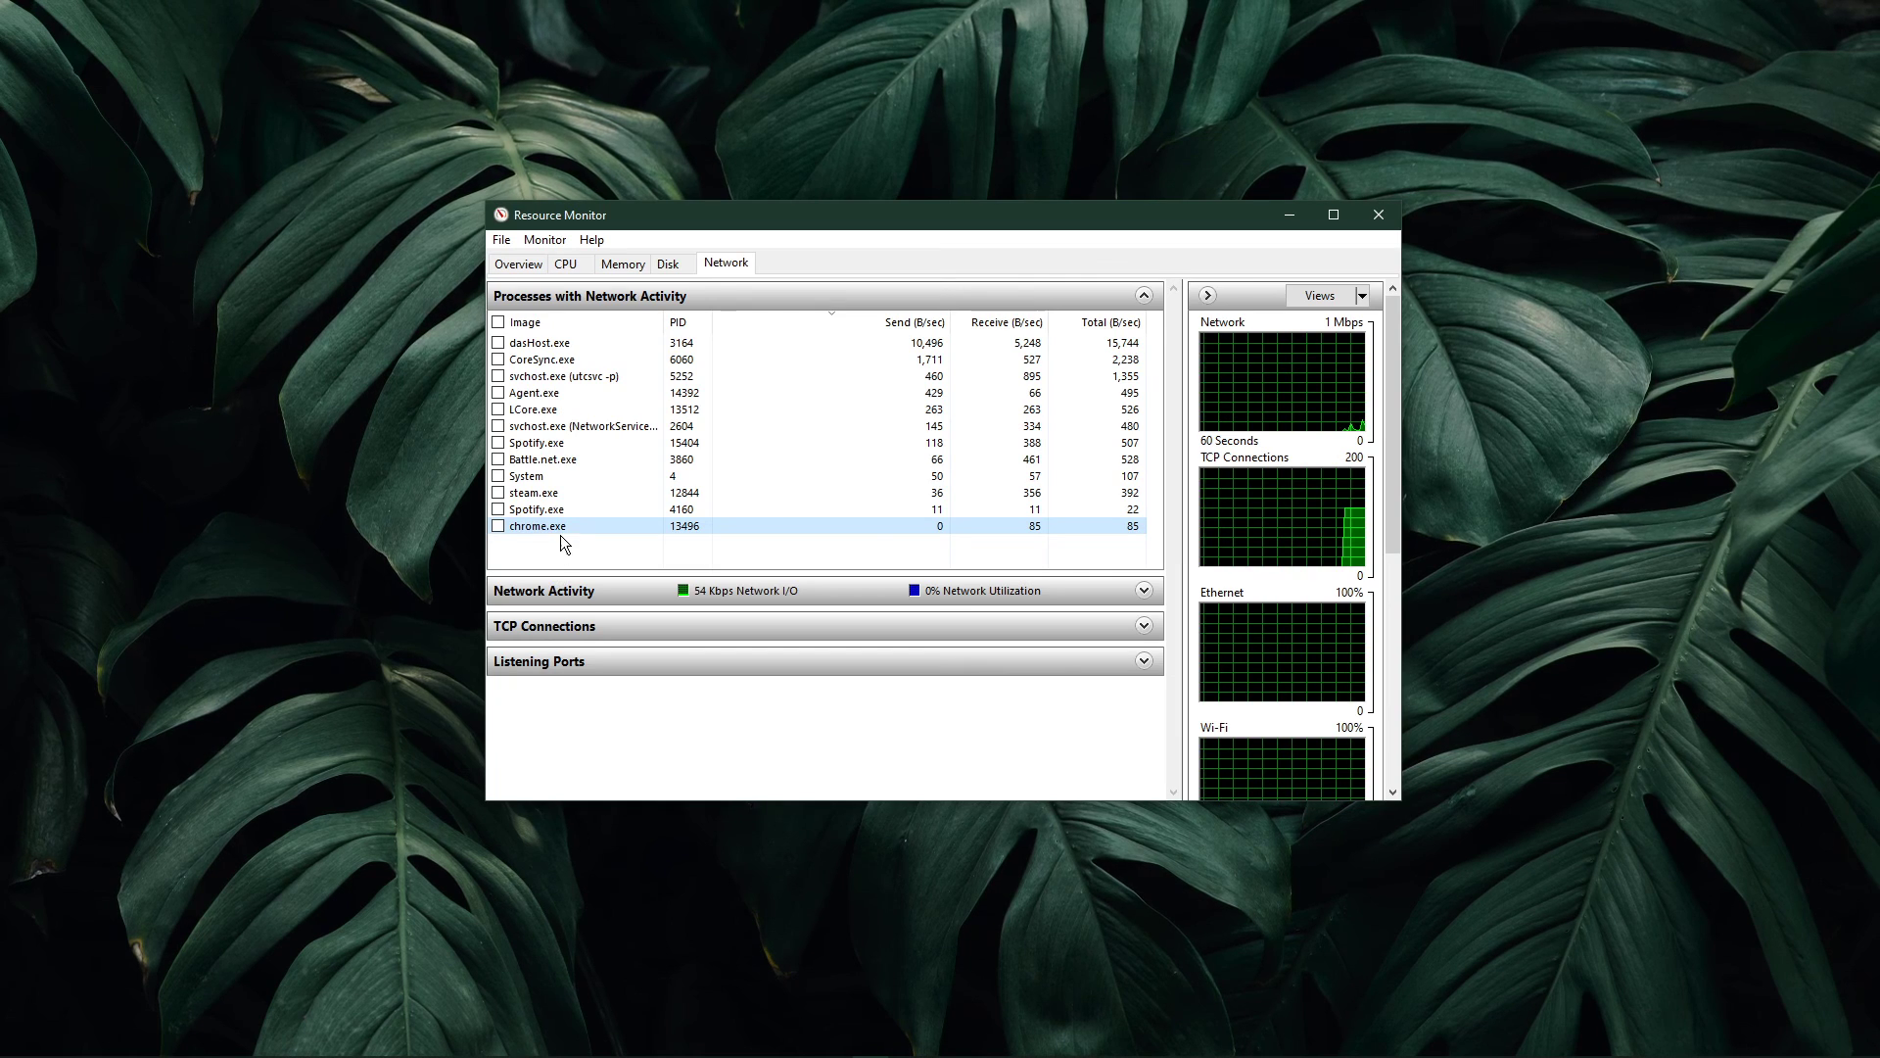
Check chrome.exe, steam.exe and Spotify.exe without ending them, sorting by bytes sent.
{"action": "right_click", "coordinate": [561, 527]}
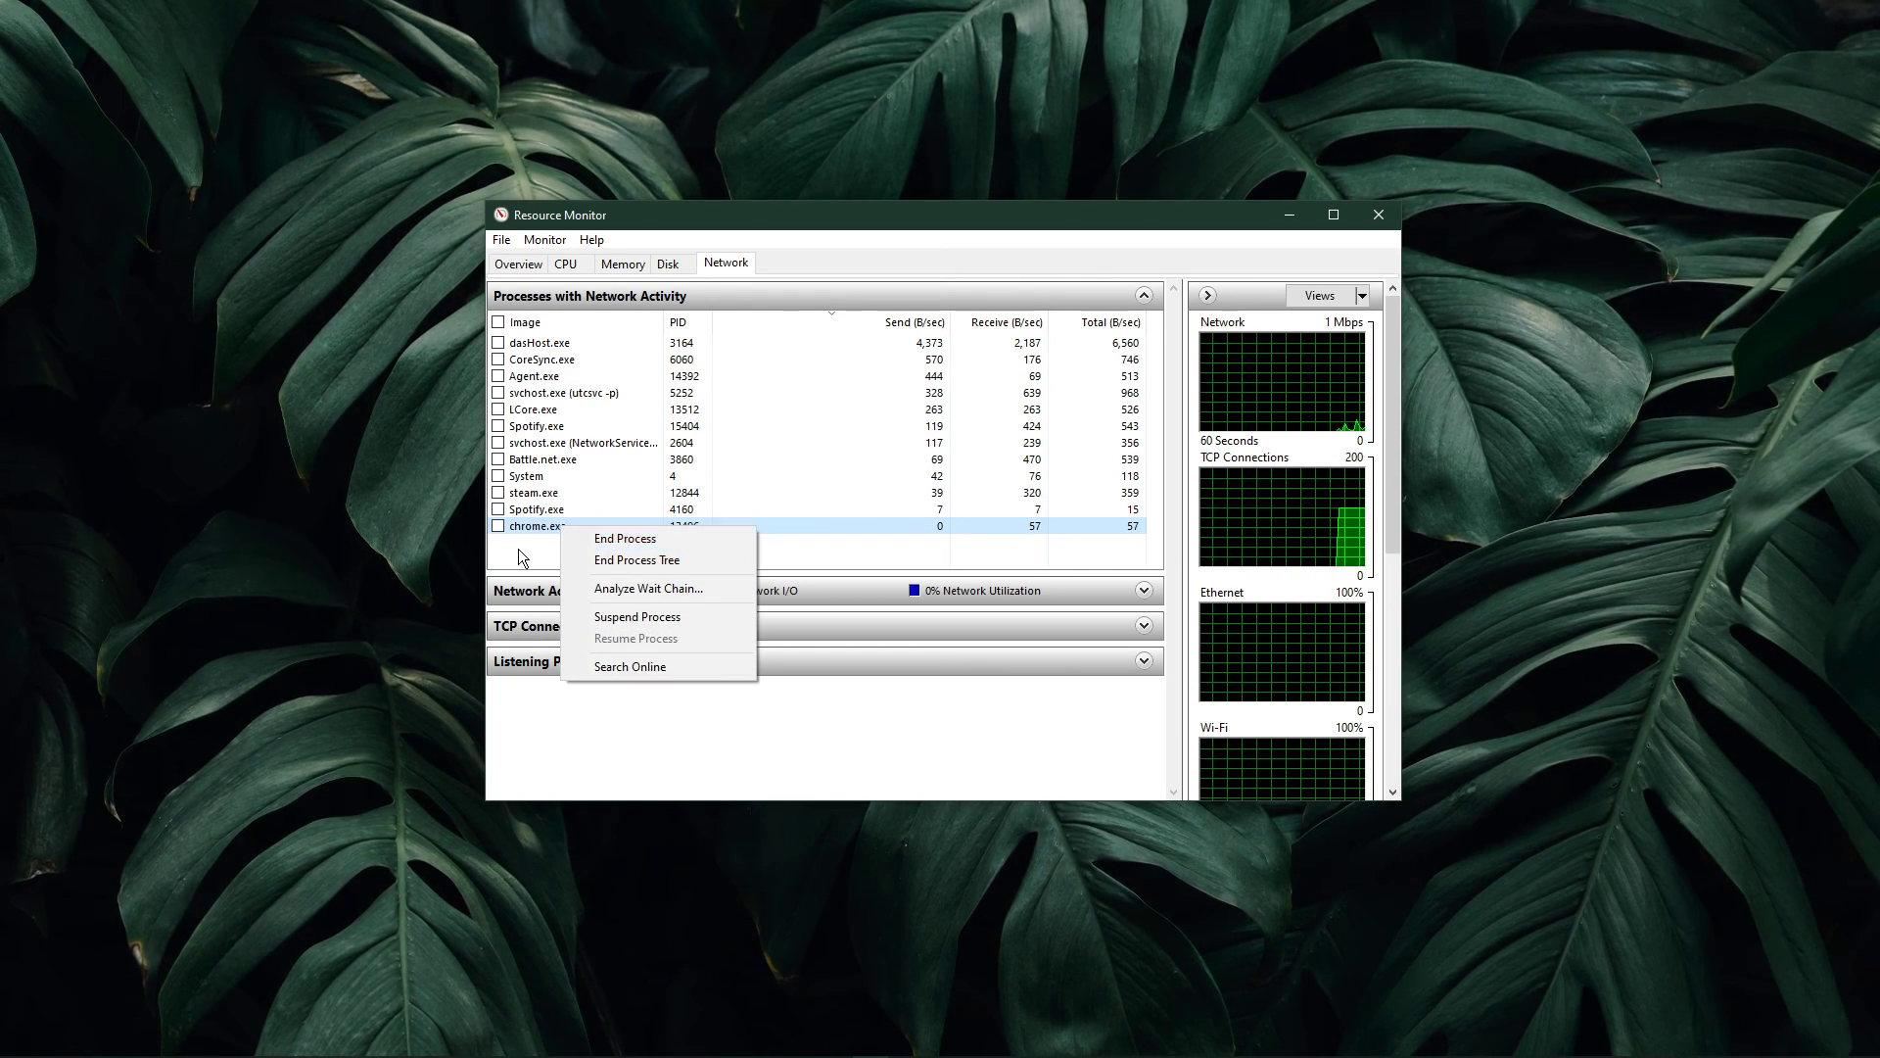
{"action": "left_click", "coordinate": [529, 526]}
{"action": "right_click", "coordinate": [580, 492]}
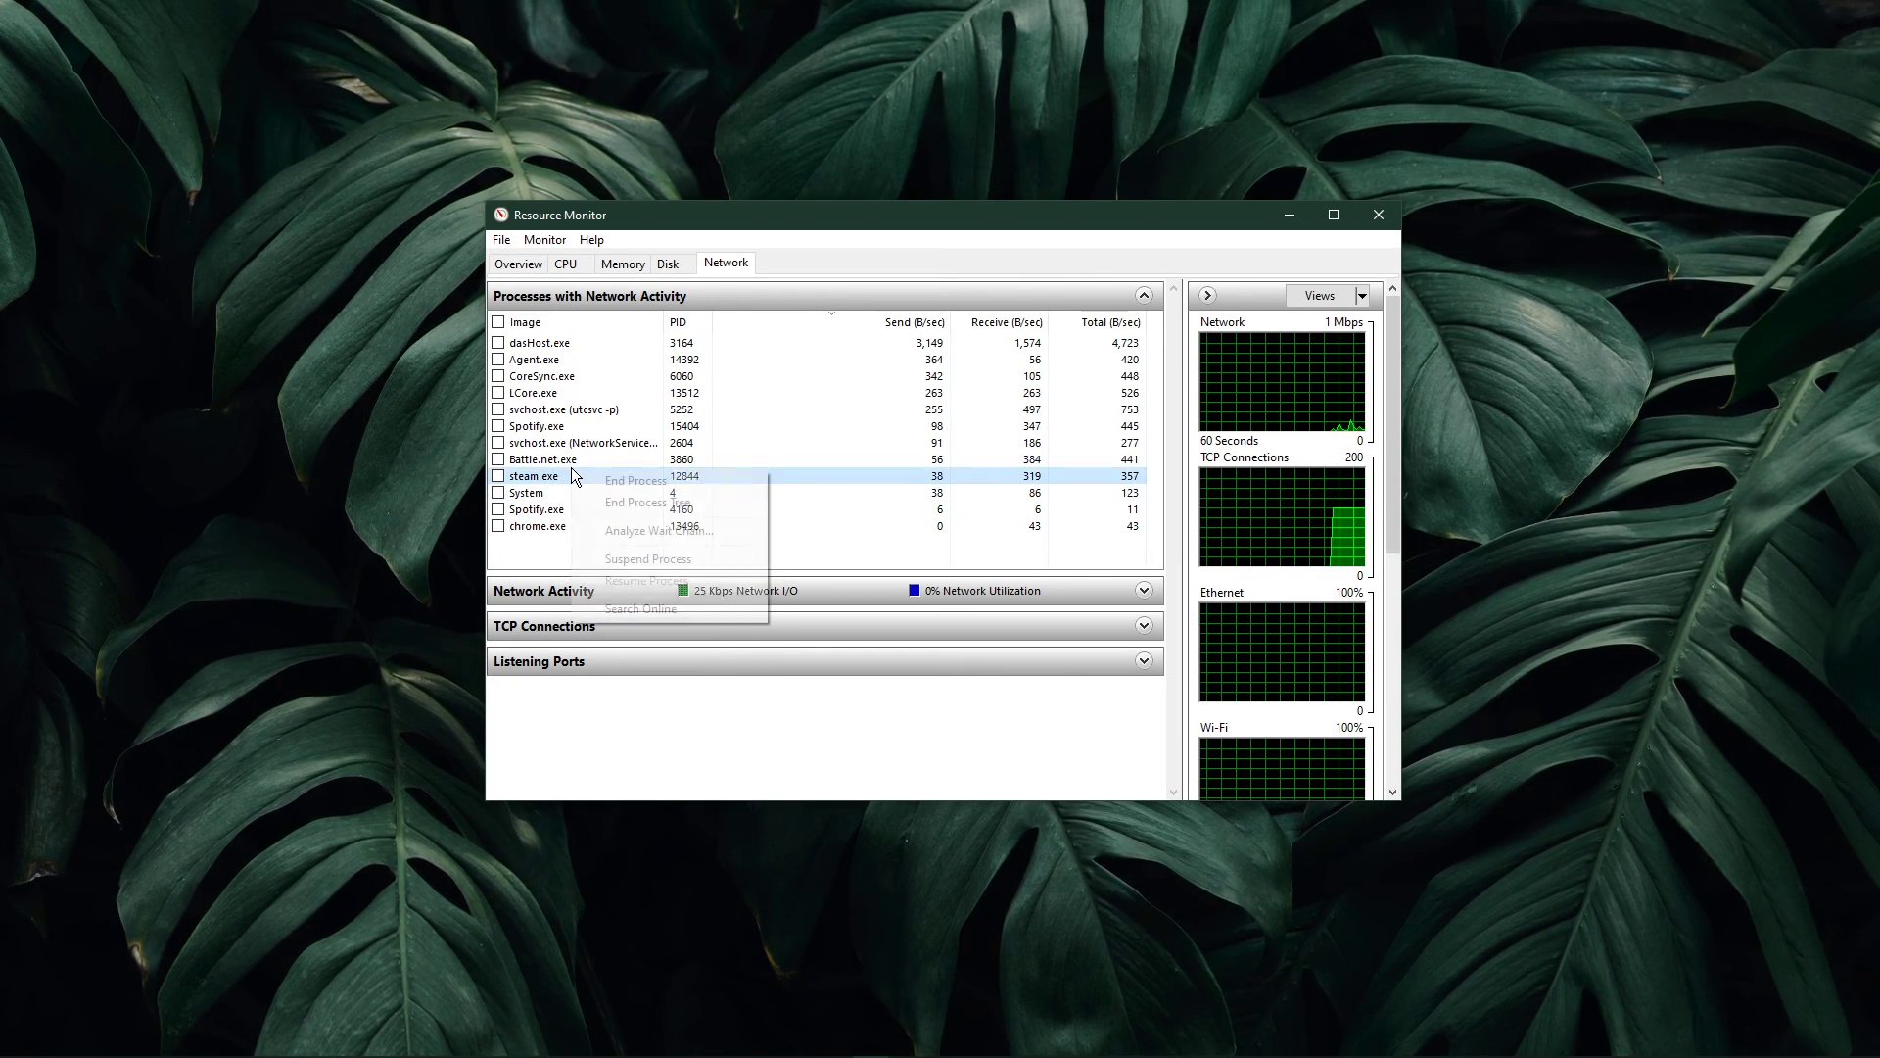
{"action": "left_click", "coordinate": [744, 359]}
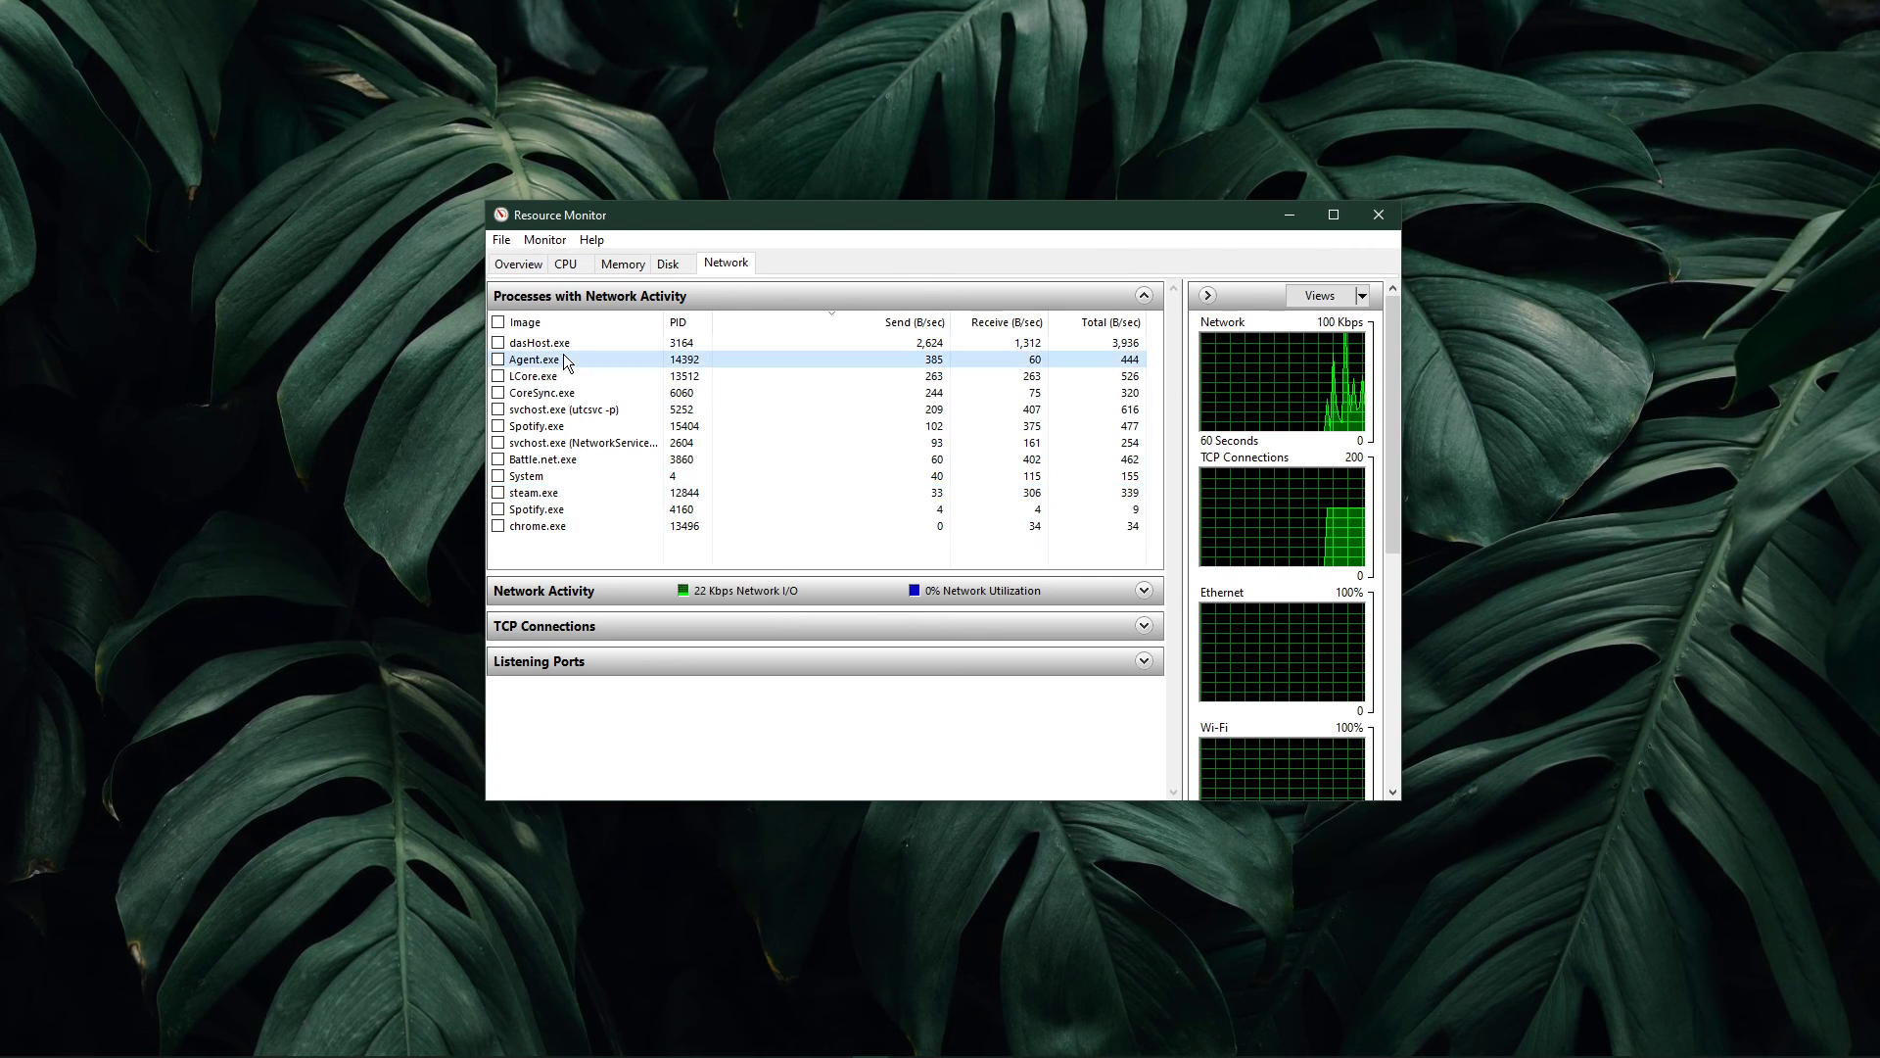
{"action": "left_click", "coordinate": [891, 322]}
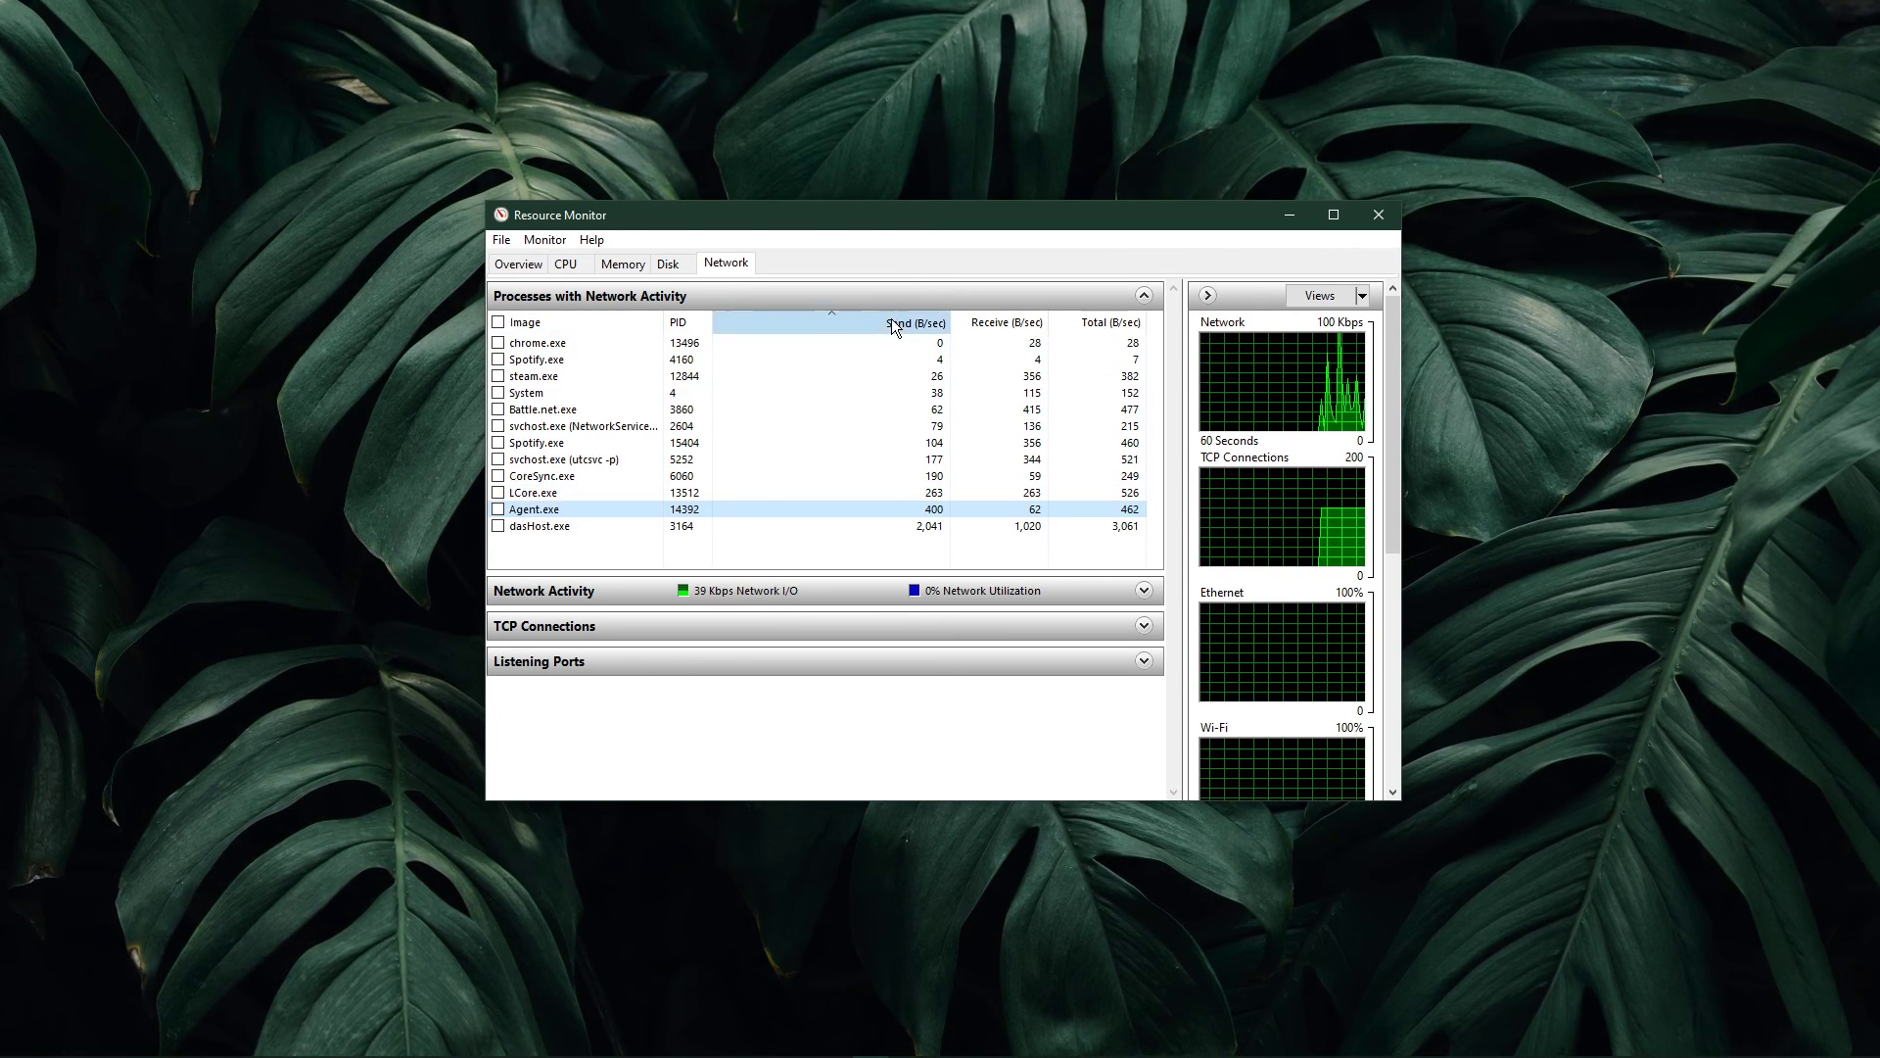
{"action": "left_click", "coordinate": [892, 323]}
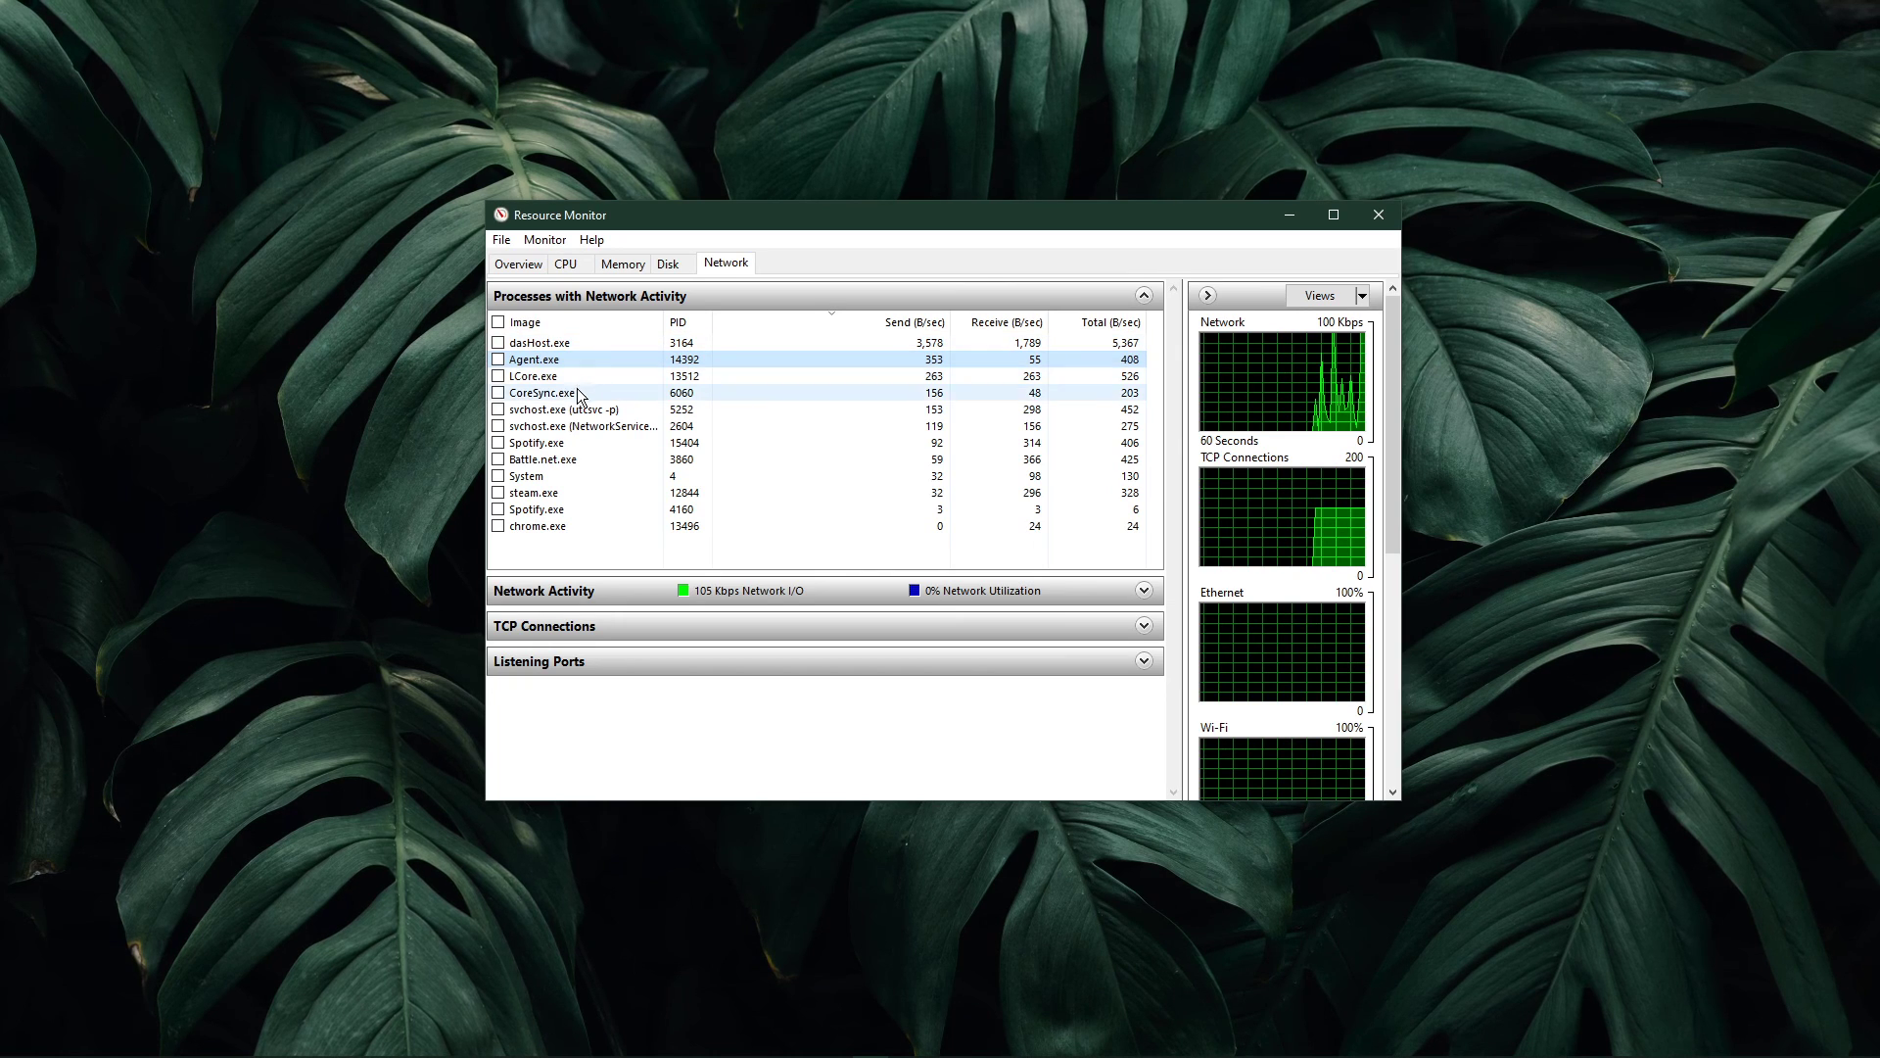
{"action": "right_click", "coordinate": [578, 445]}
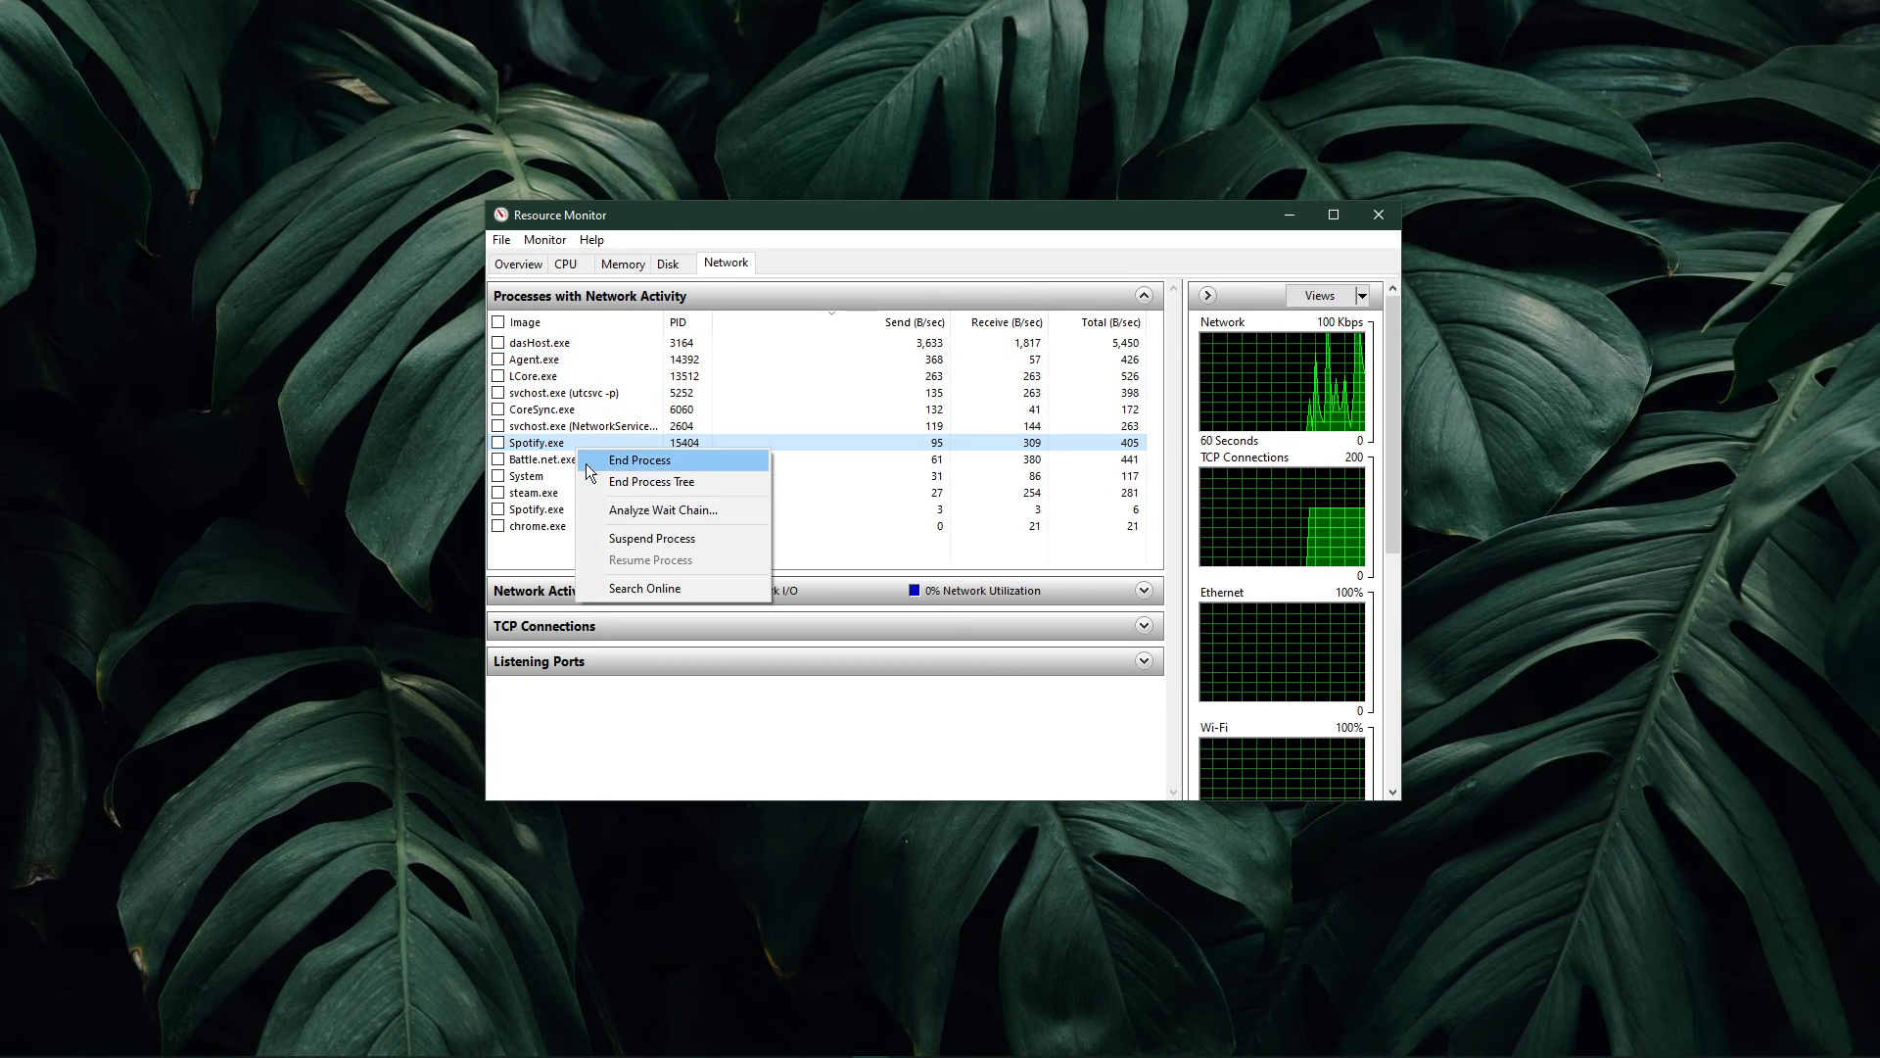
{"action": "left_click", "coordinate": [546, 558]}
{"action": "left_click", "coordinate": [977, 299]}
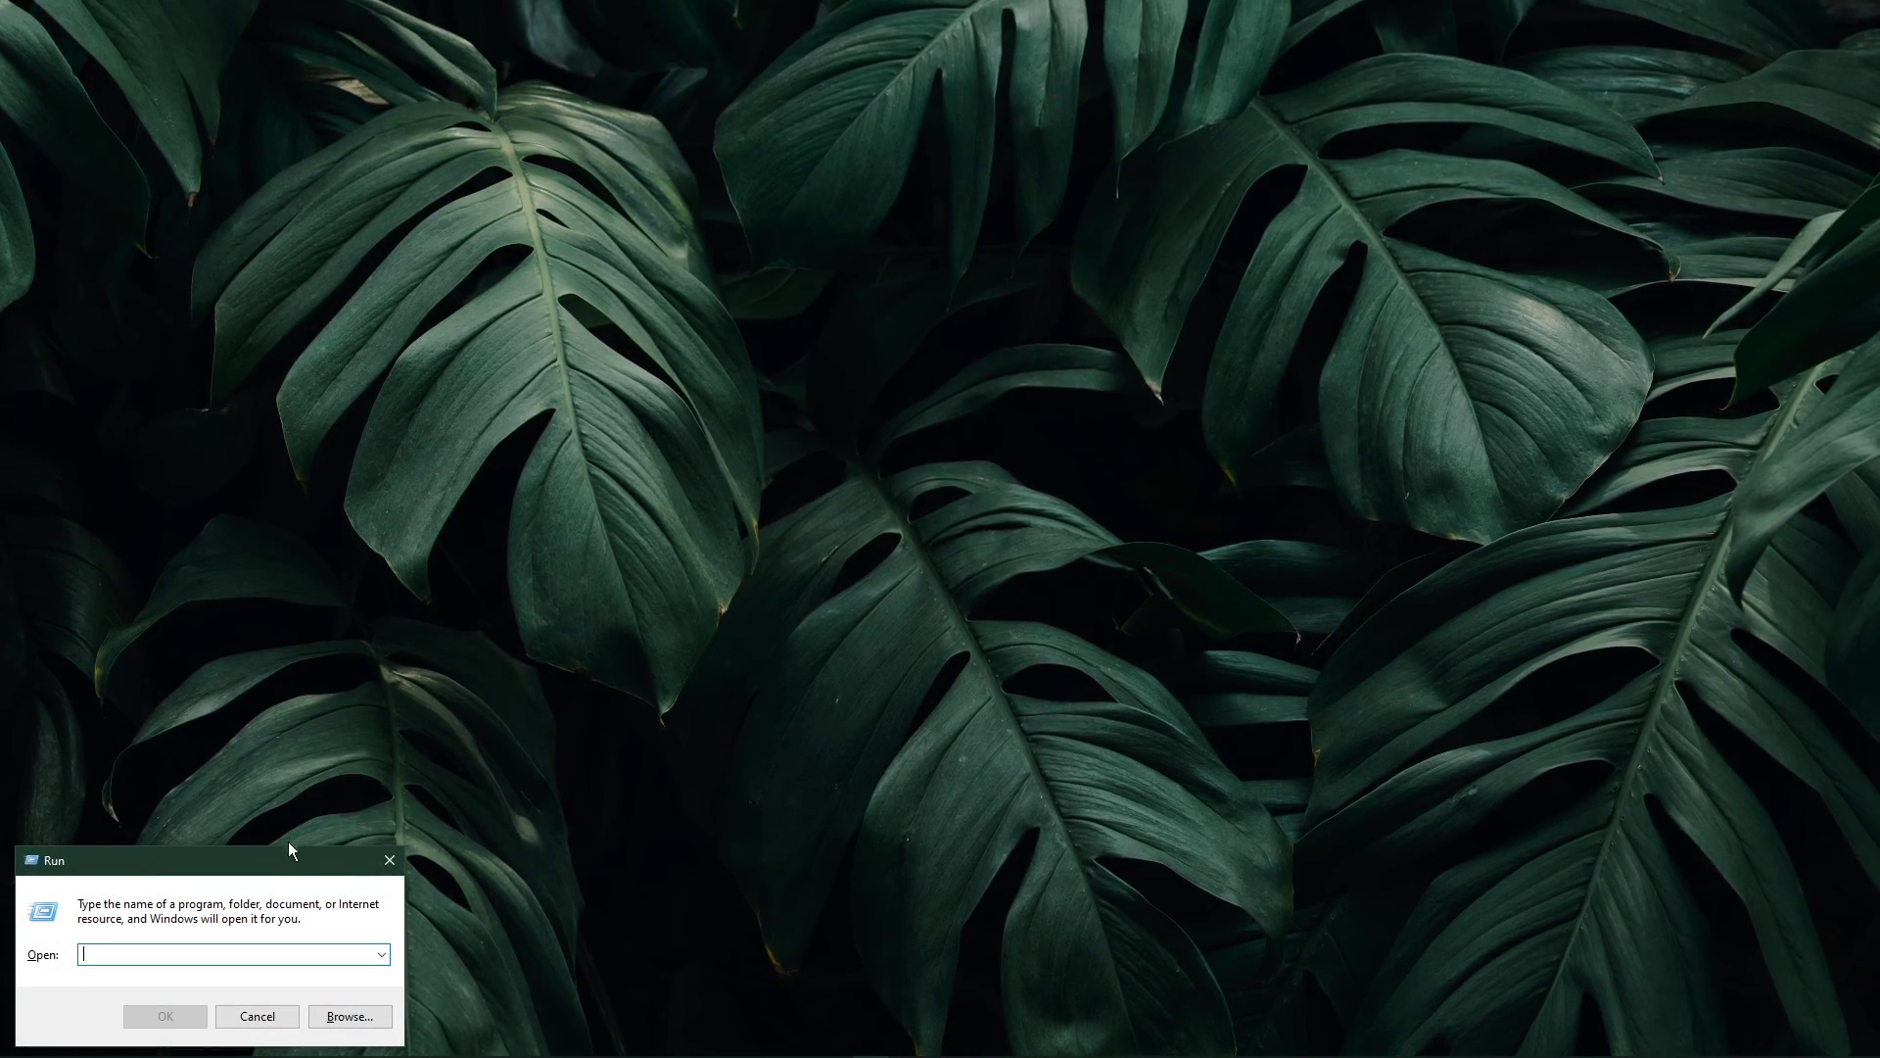
Run 'control' and go through Network and Sharing Center to the Ethernet Status window.
{"action": "left_click_drag", "start_coordinate": [289, 848], "coordinate": [1134, 285]}
{"action": "type", "text": "c"}
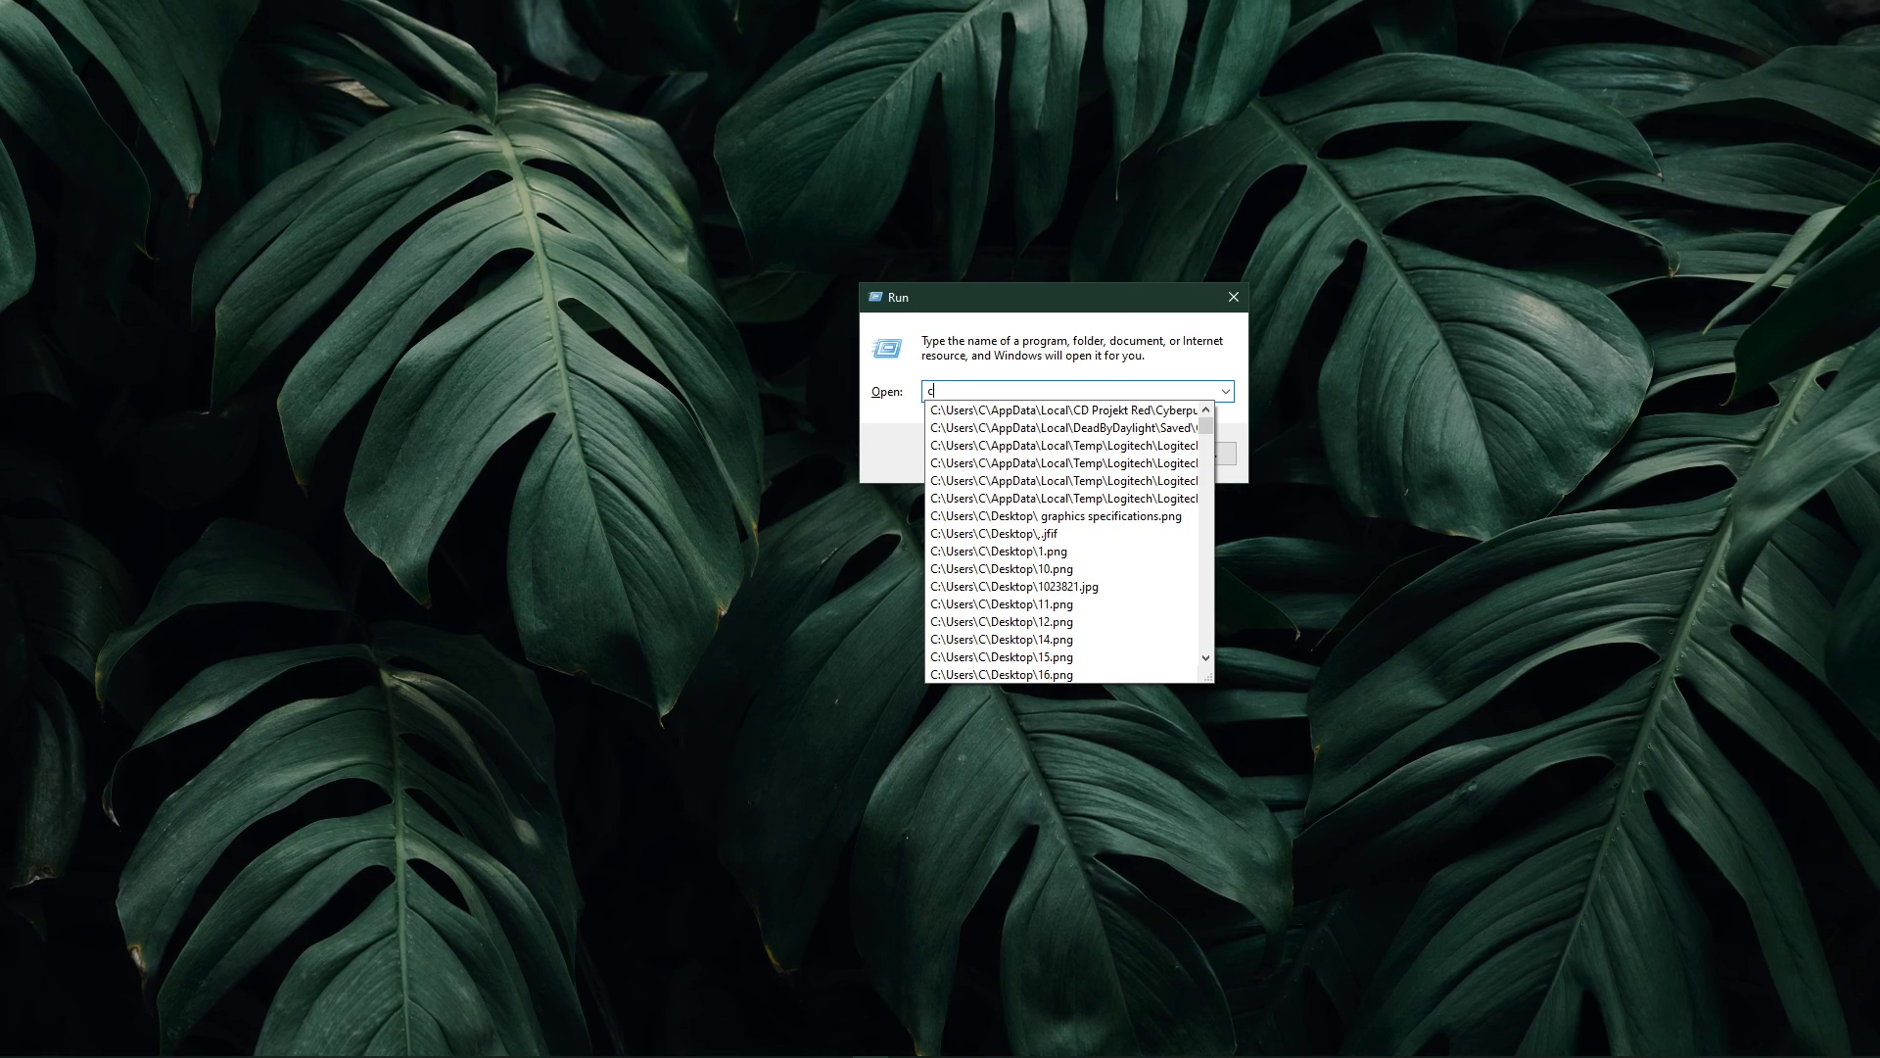
{"action": "type", "text": "ontrol"}
{"action": "key", "text": "Return"}
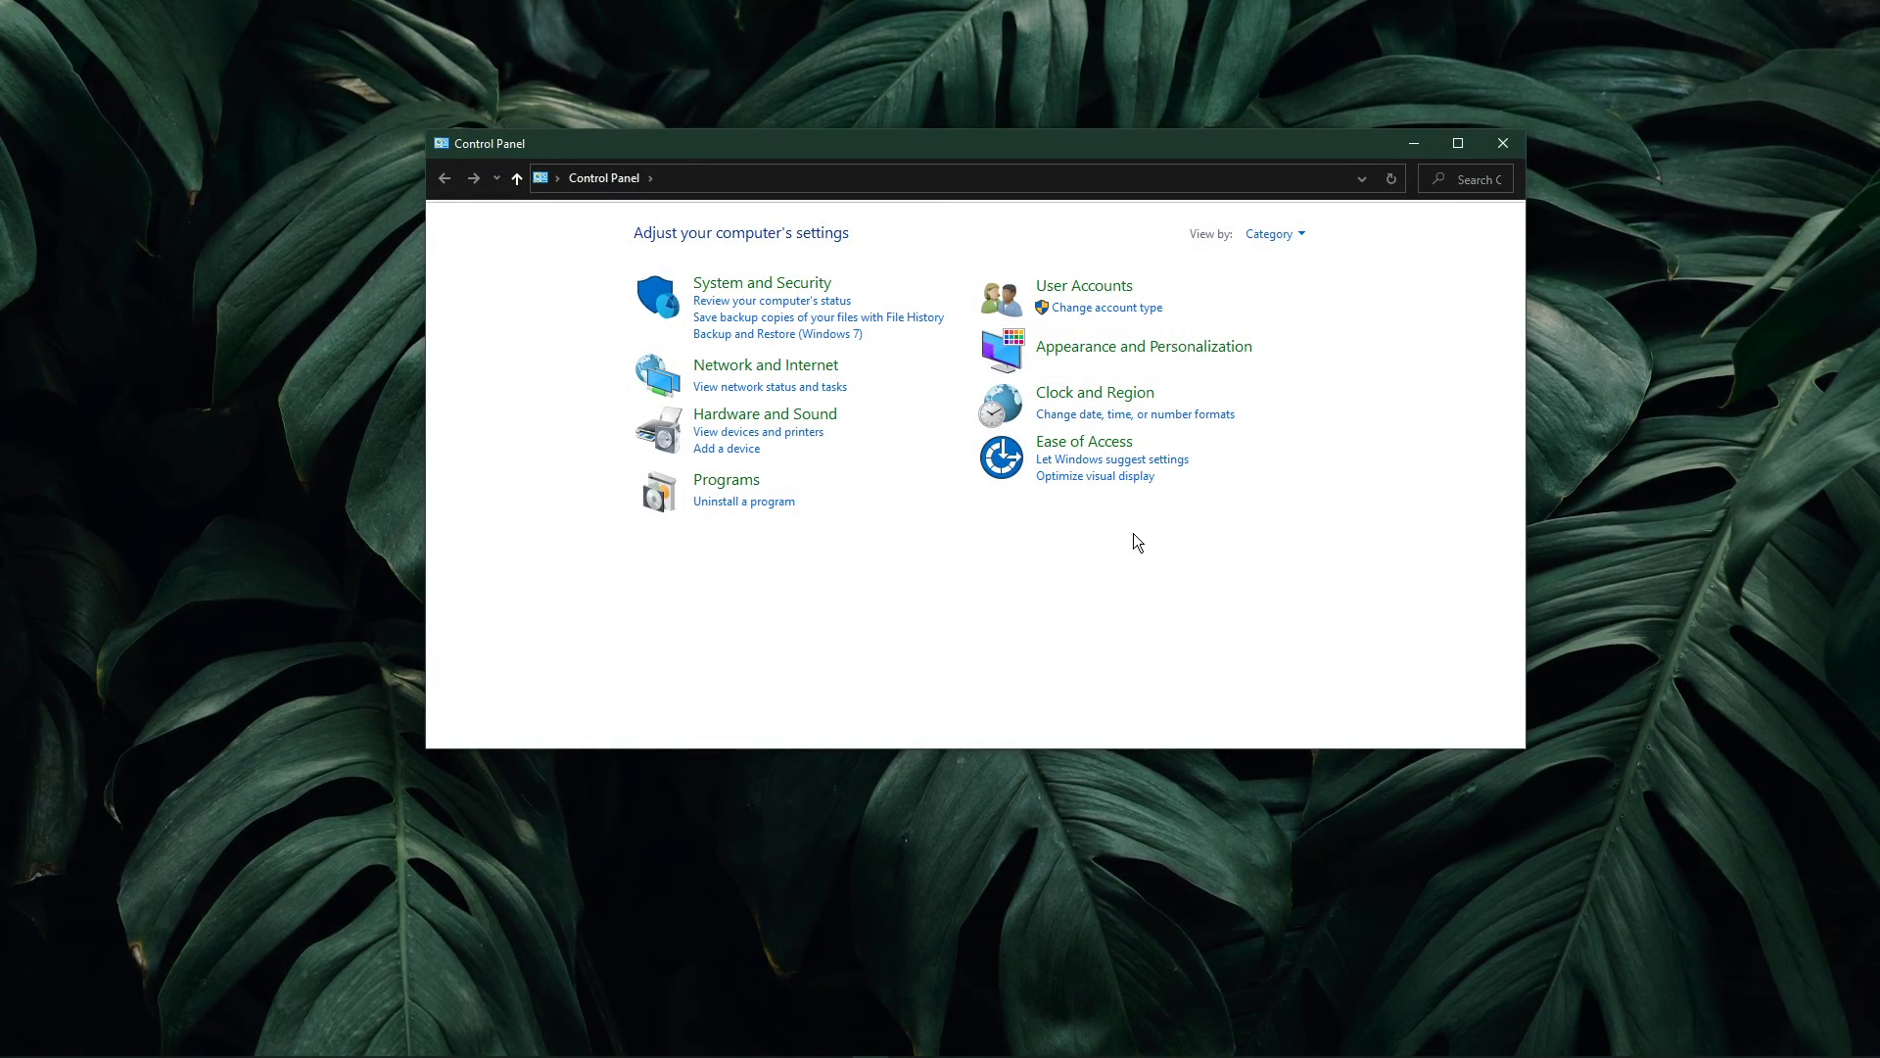
{"action": "left_click", "coordinate": [763, 368]}
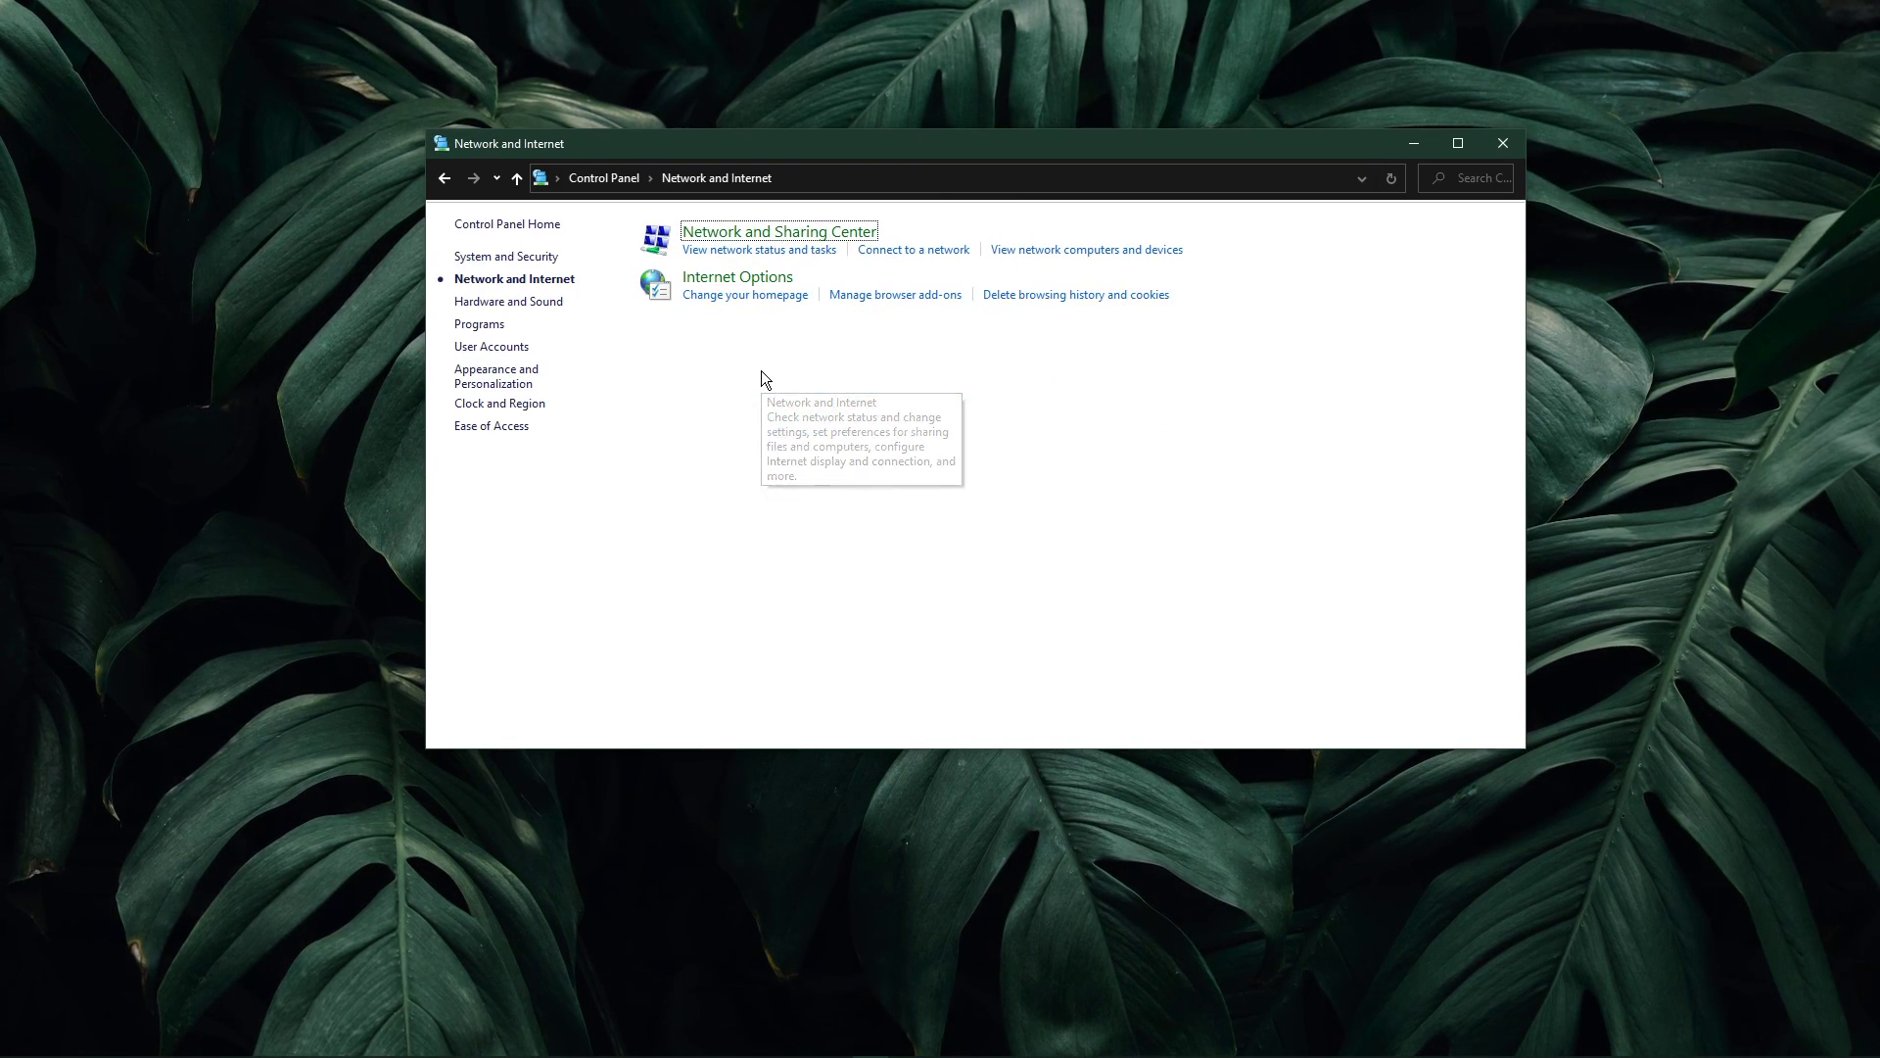
{"action": "left_click", "coordinate": [828, 232]}
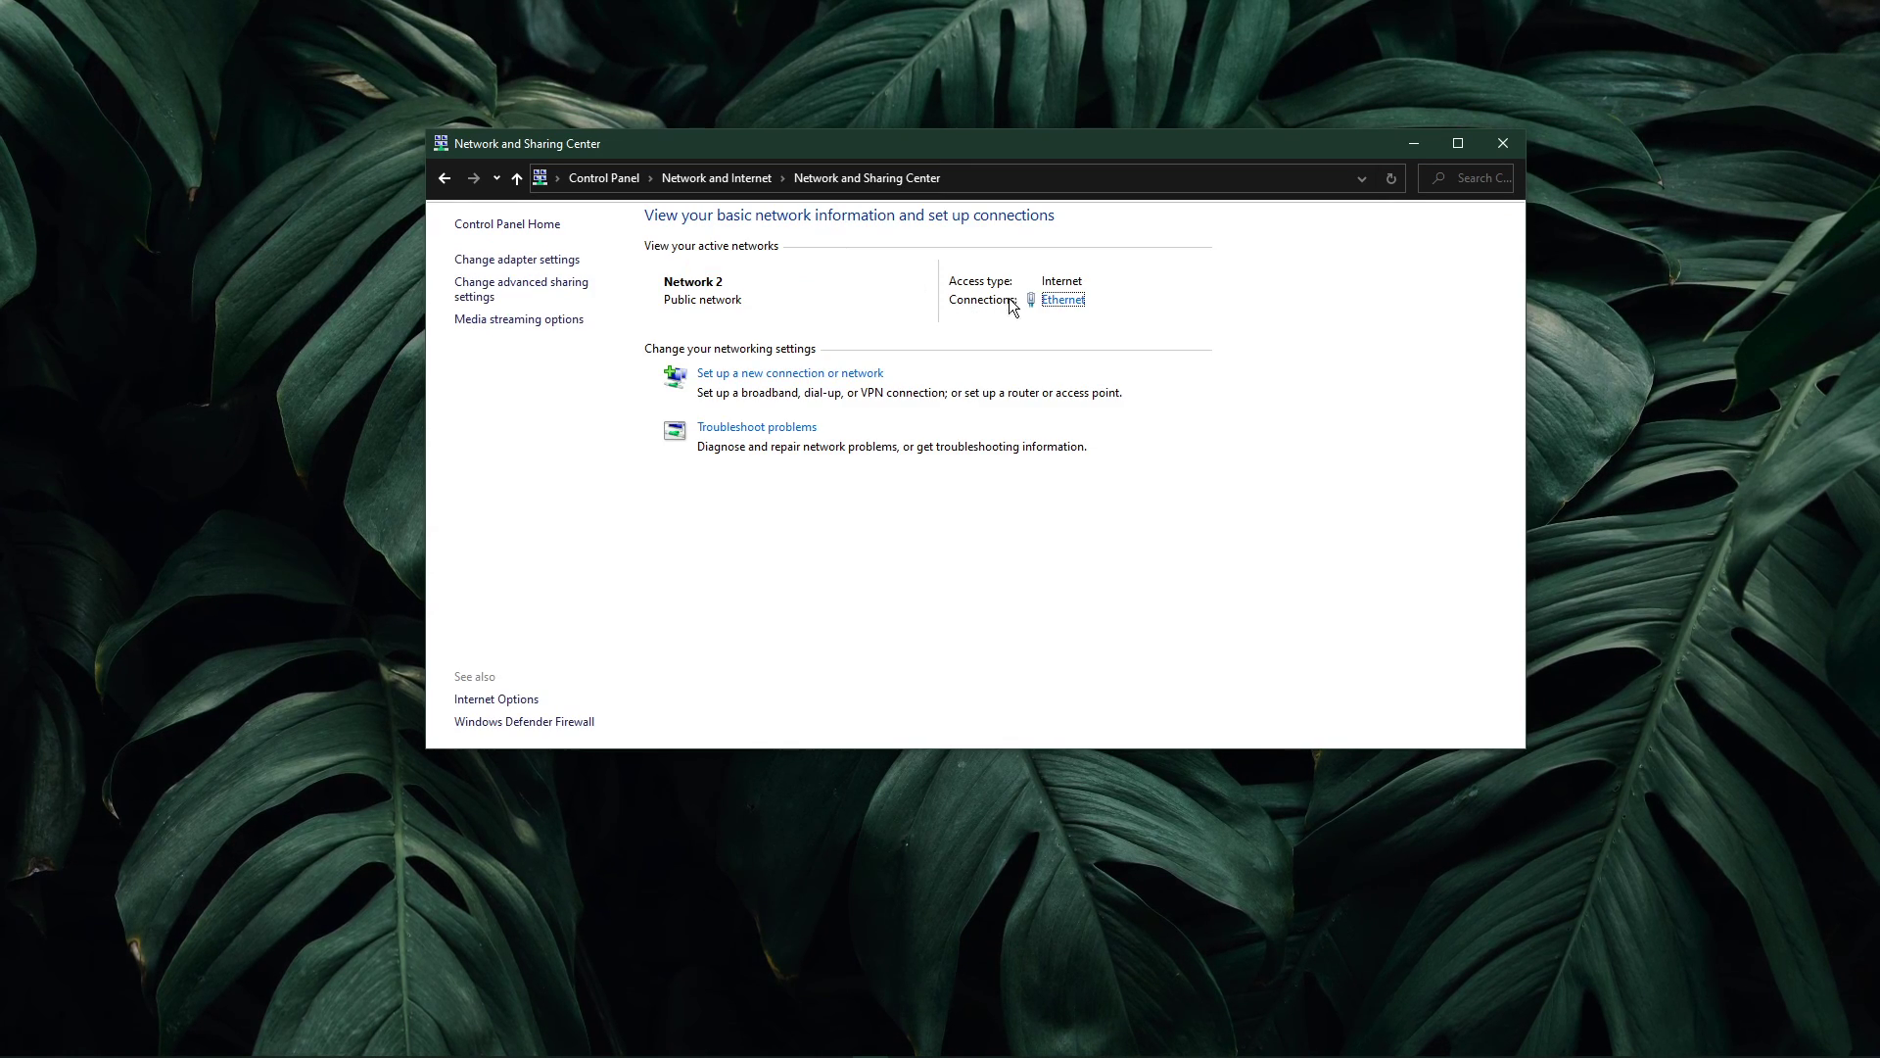
{"action": "left_click", "coordinate": [1063, 300]}
Set the Ethernet adapter's IPv4 DNS servers to 8.8.8.8 and 8.8.4.4 and save.
{"action": "left_click", "coordinate": [1503, 143]}
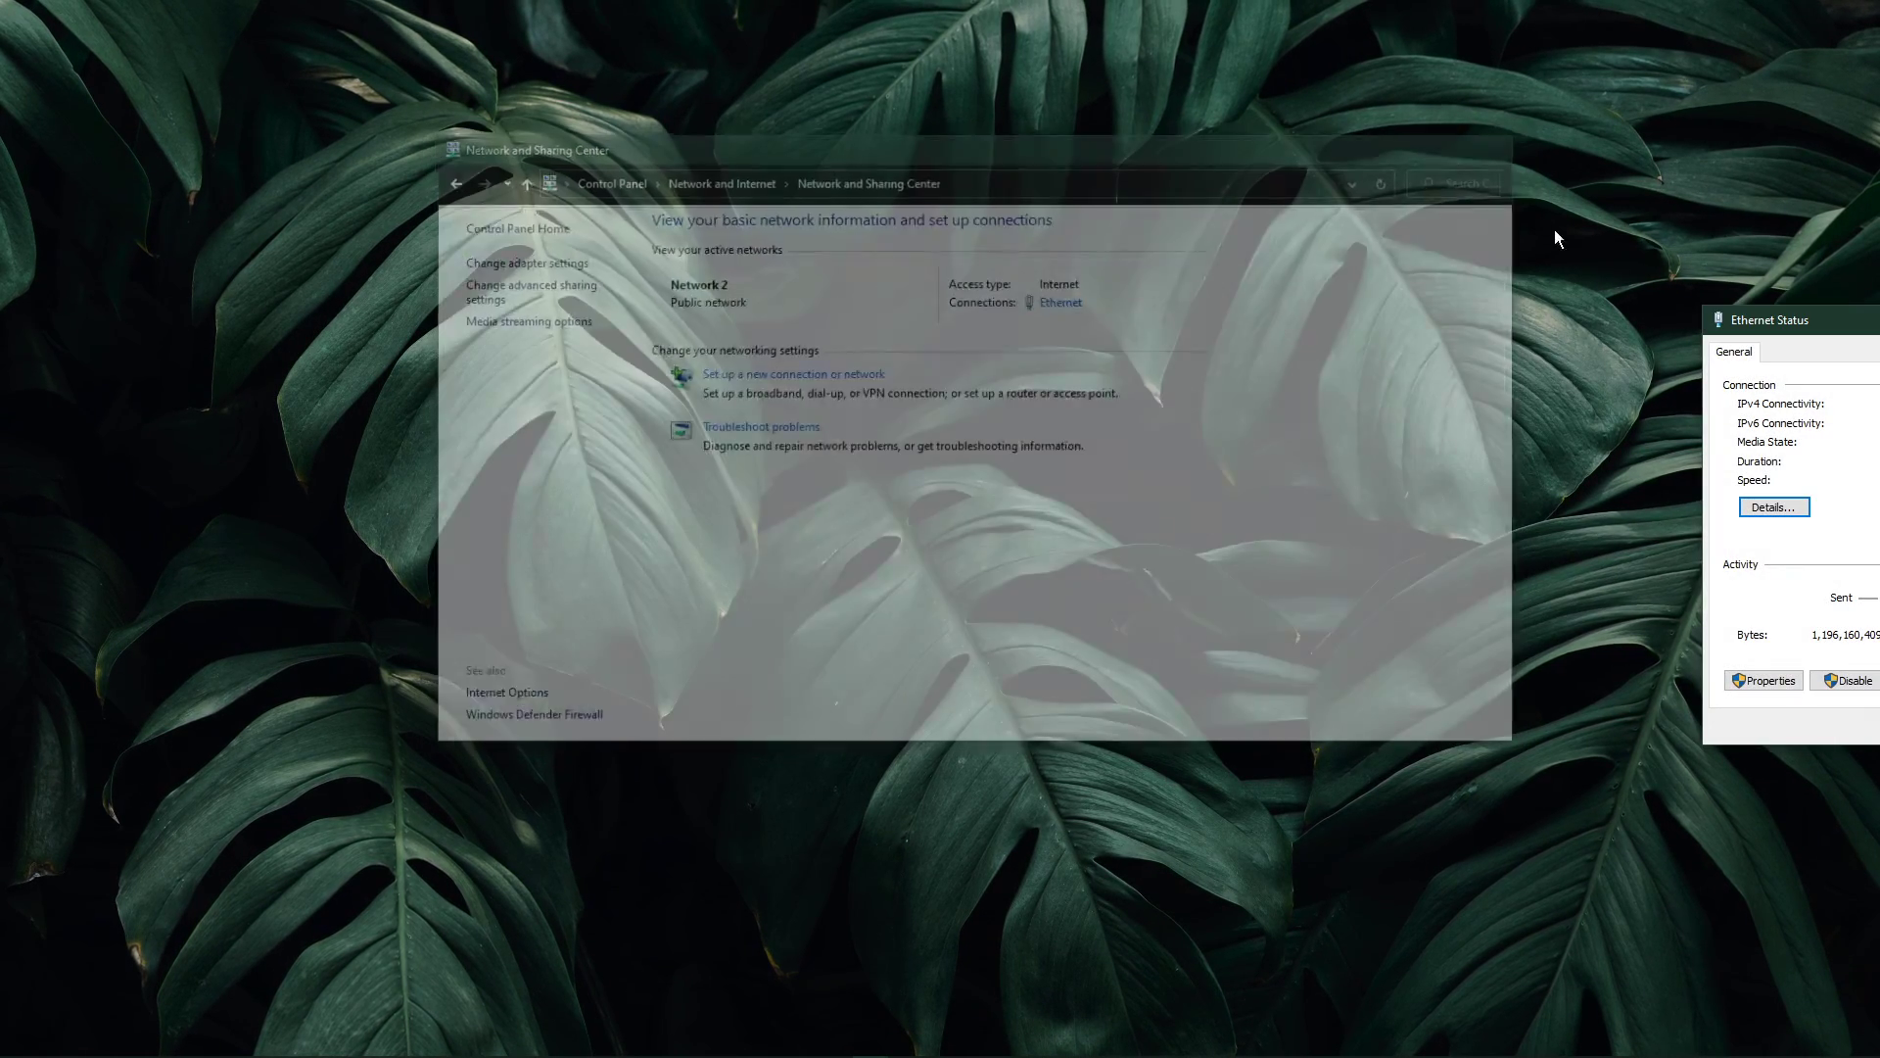
{"action": "left_click_drag", "start_coordinate": [1718, 331], "coordinate": [907, 274]}
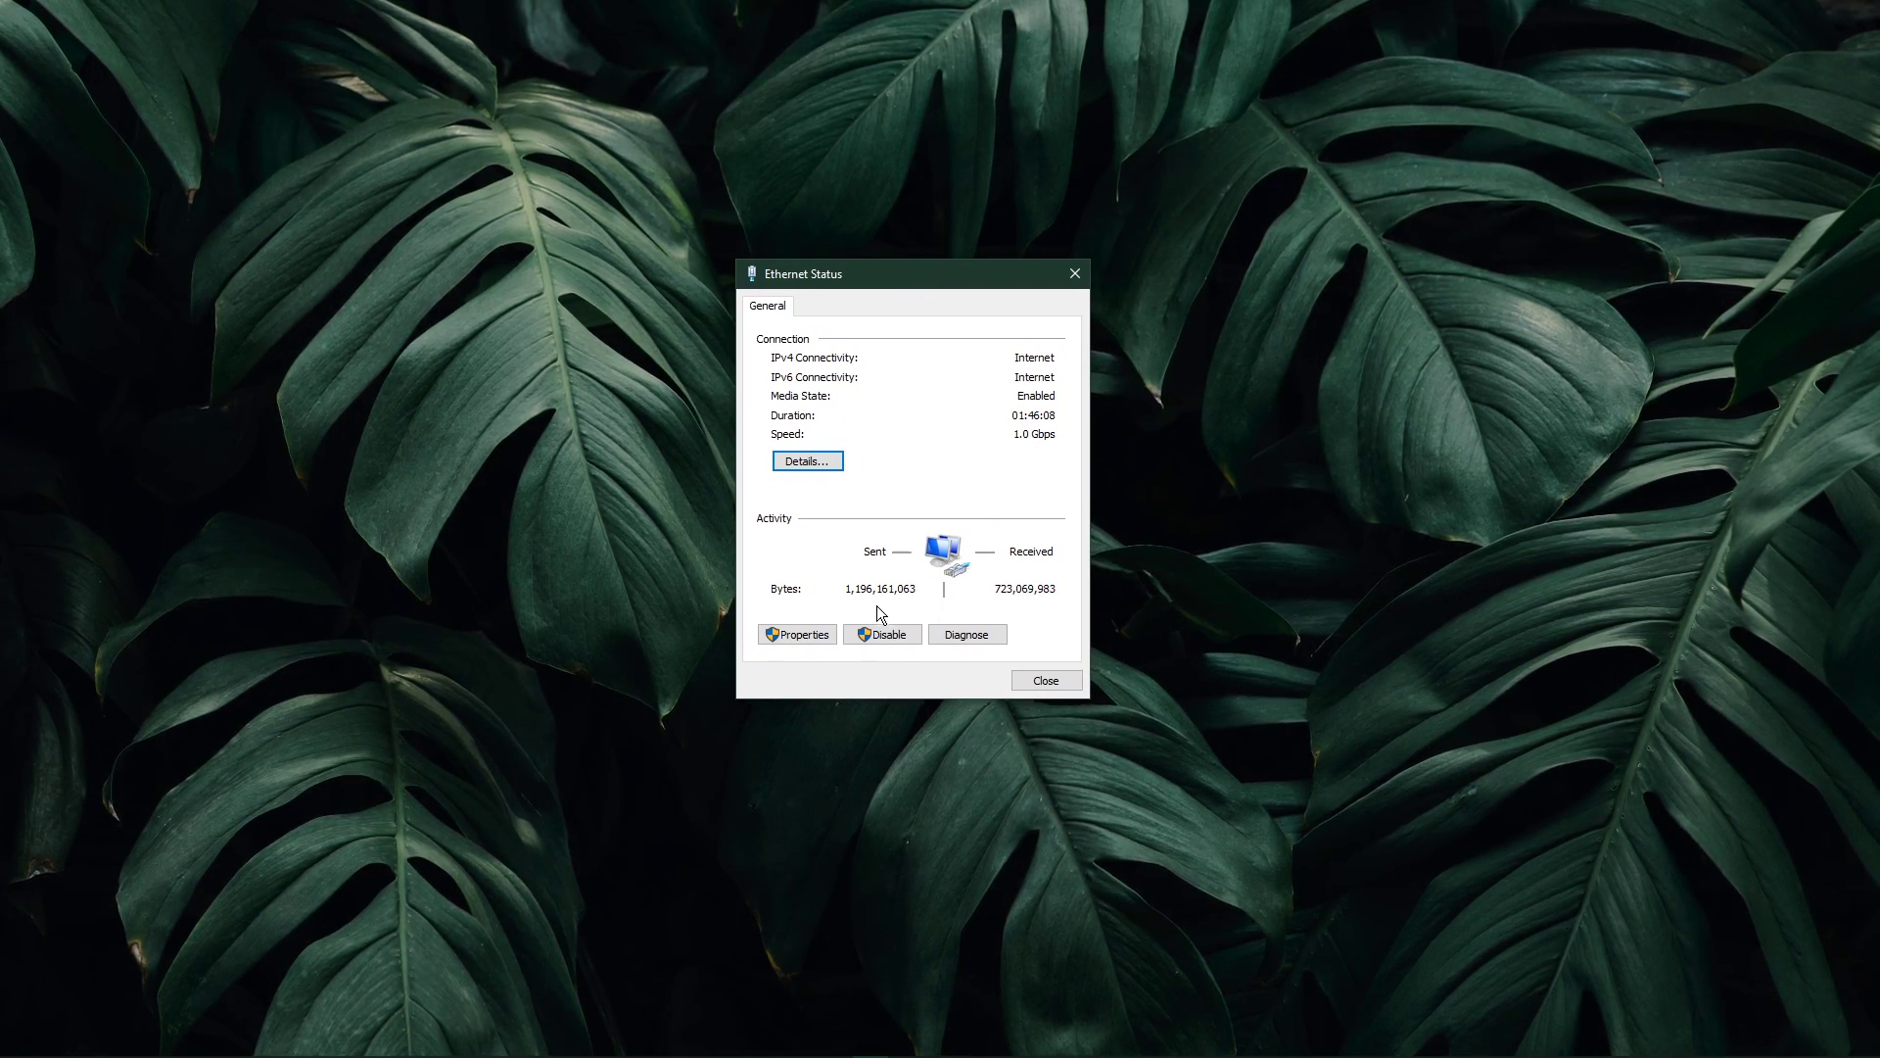
{"action": "left_click", "coordinate": [807, 637]}
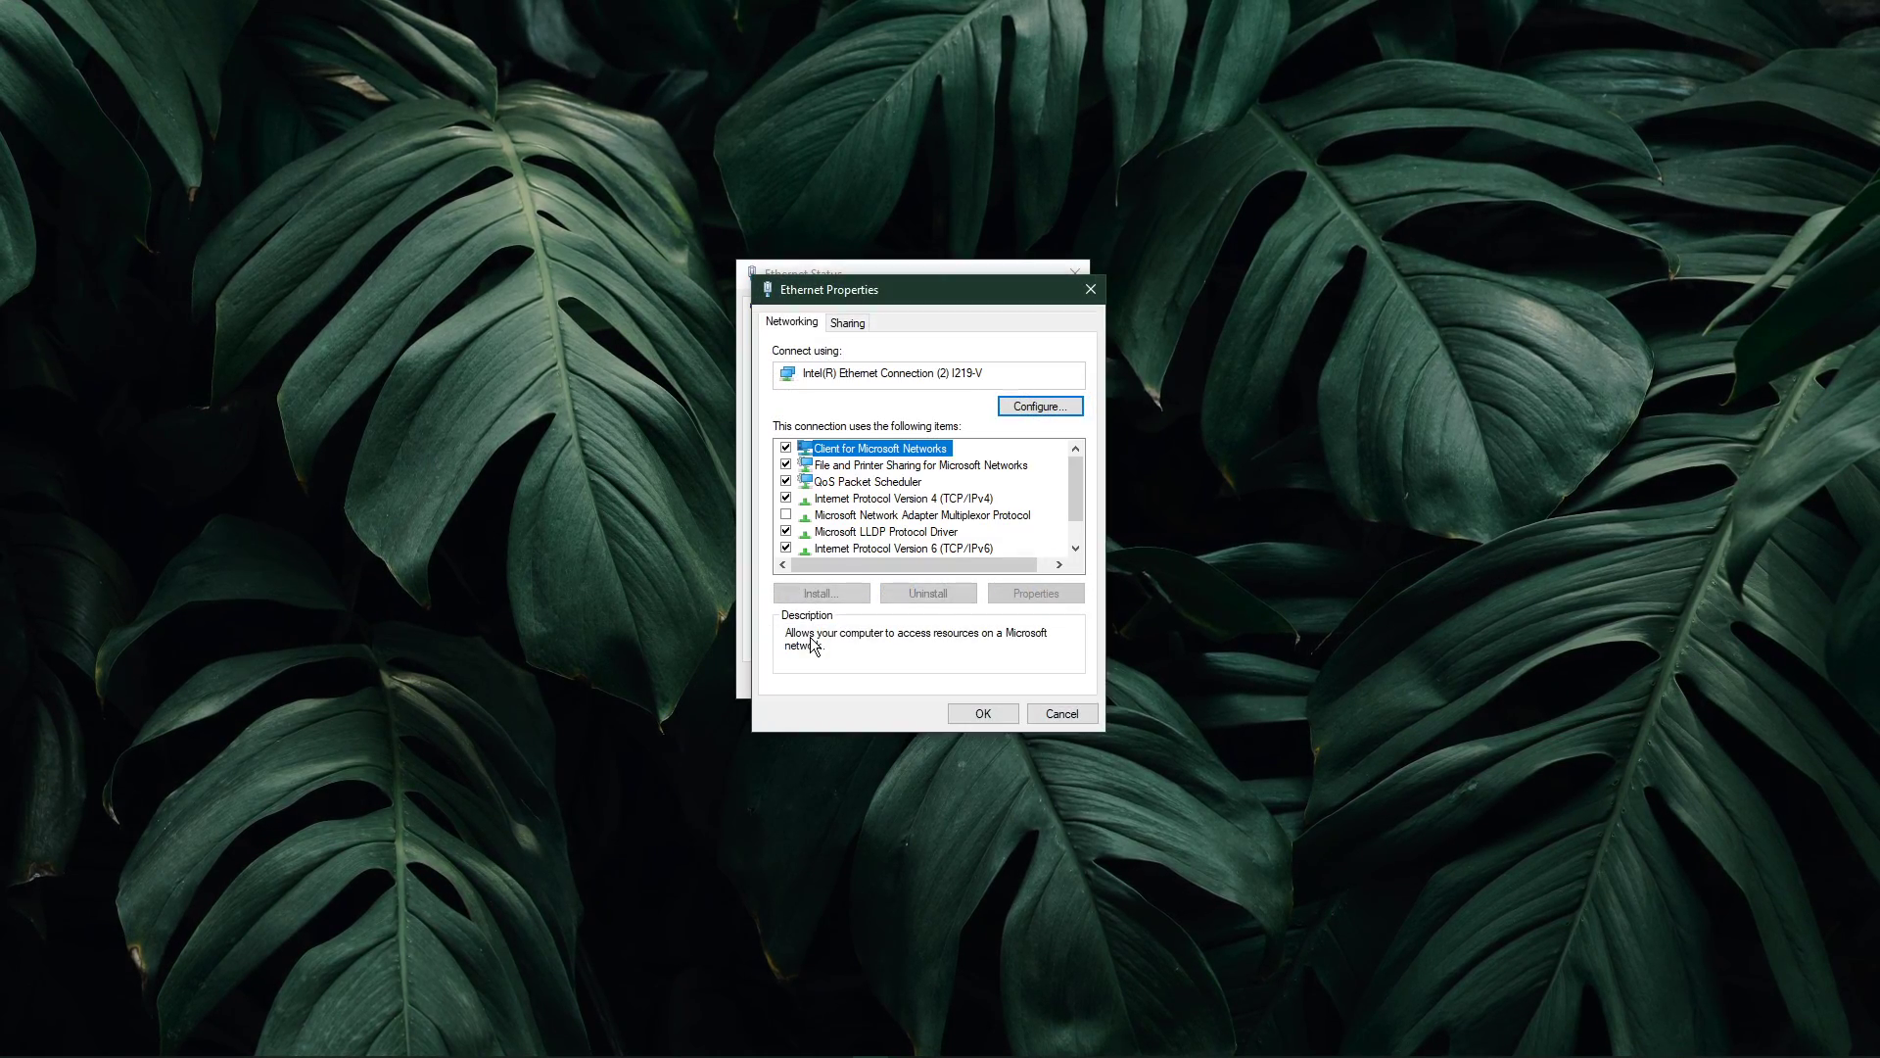
{"action": "double_click", "coordinate": [925, 499]}
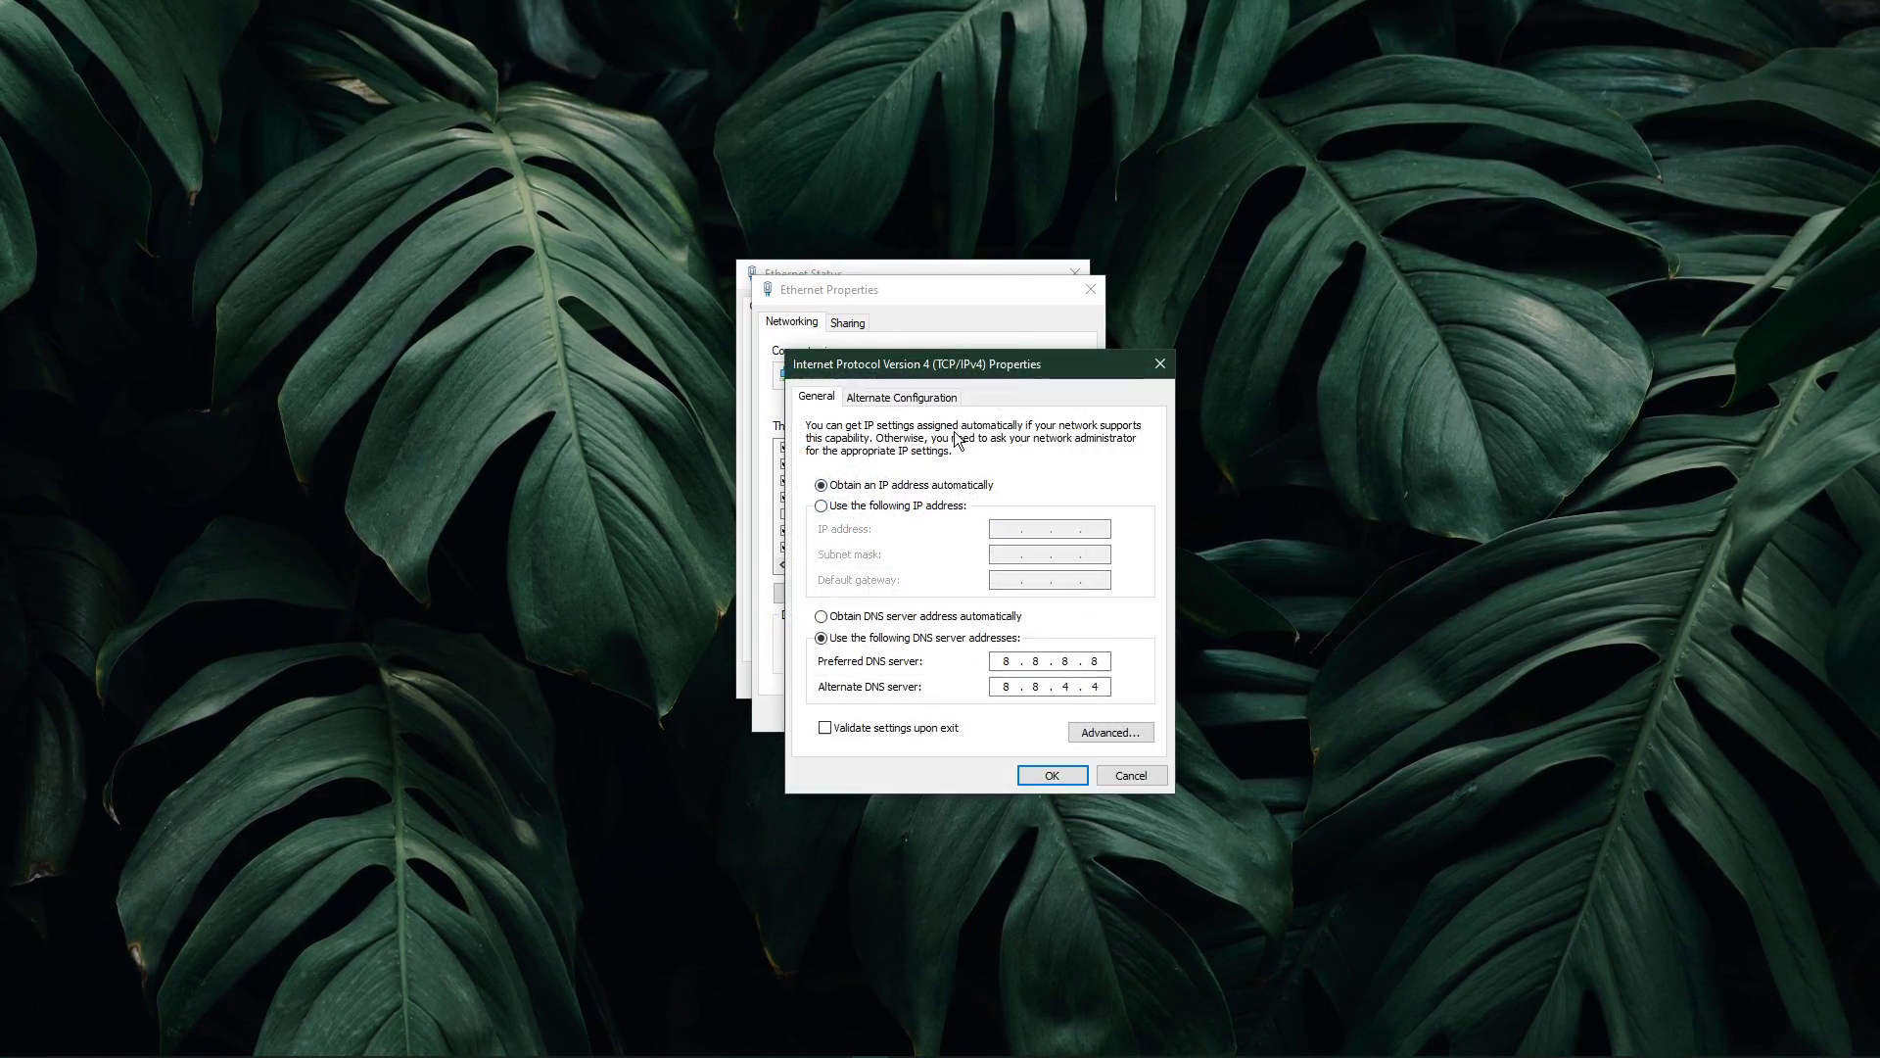
{"action": "left_click_drag", "start_coordinate": [1006, 271], "coordinate": [948, 287]}
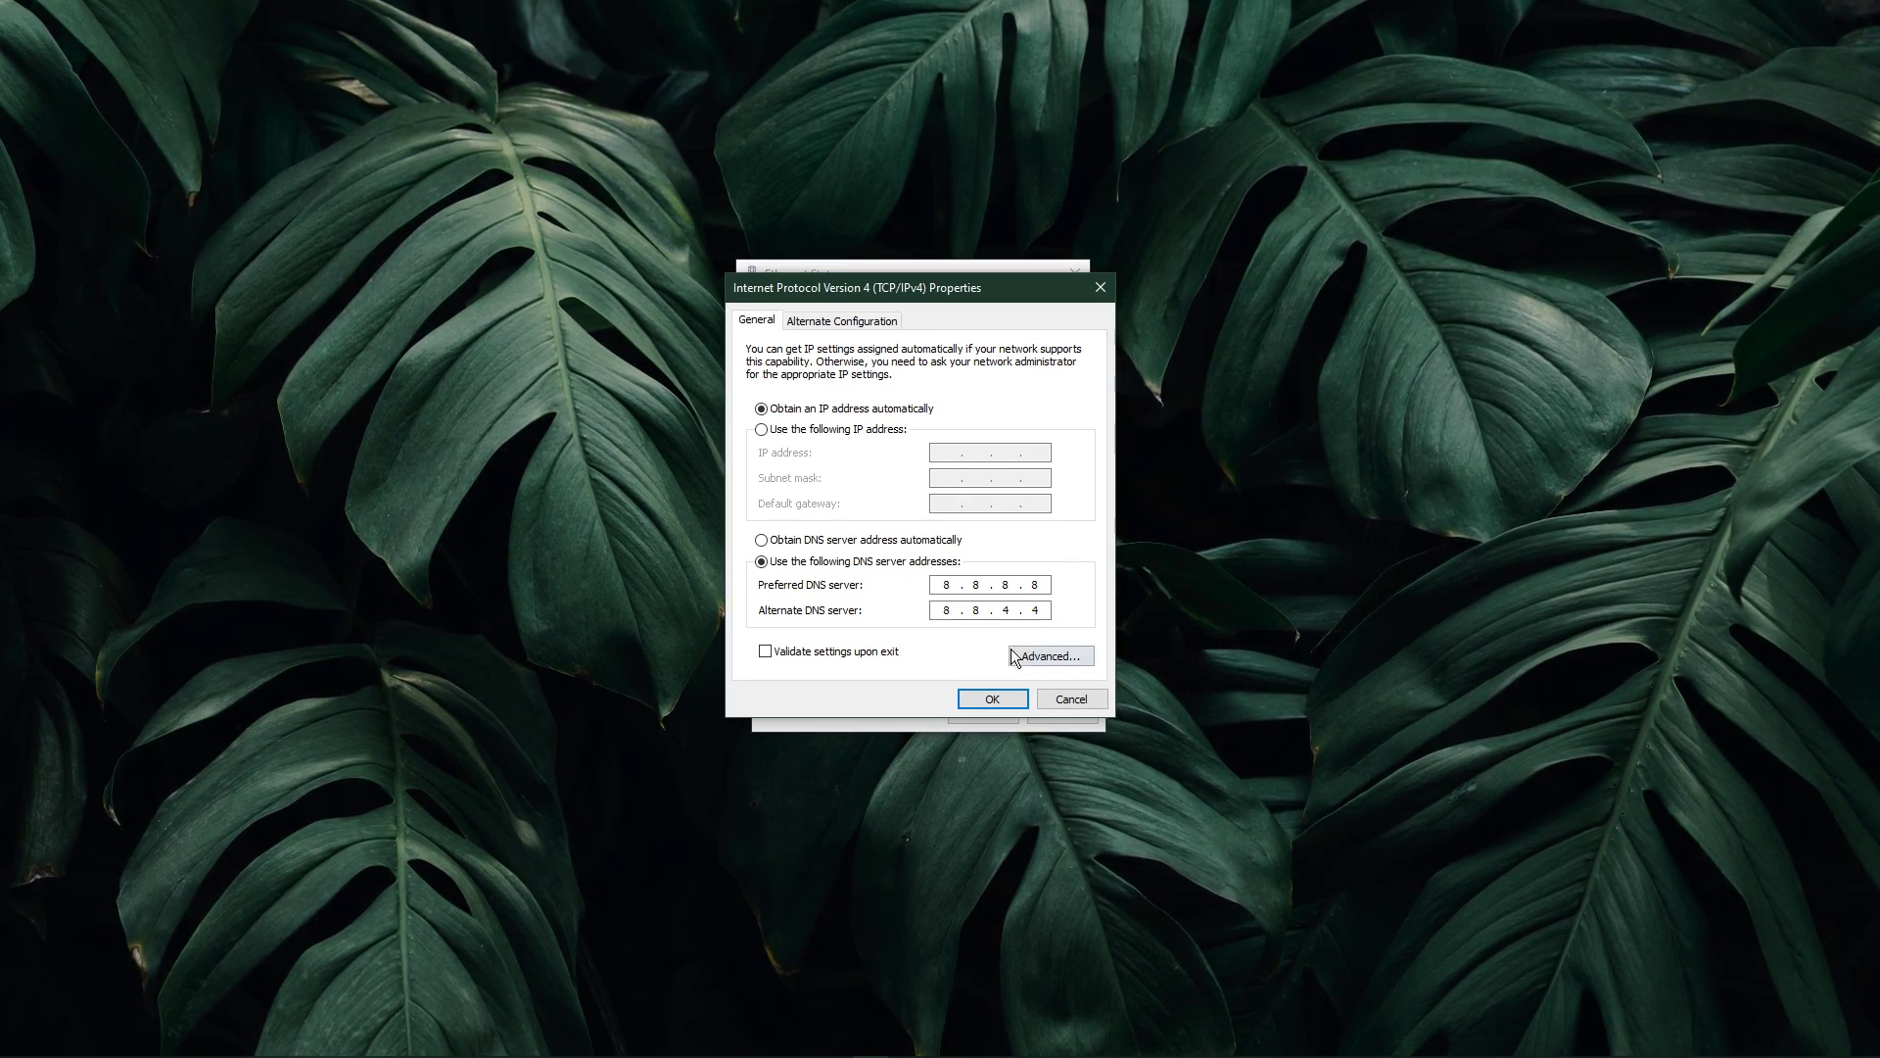
{"action": "left_click", "coordinate": [995, 697]}
{"action": "left_click", "coordinate": [989, 713]}
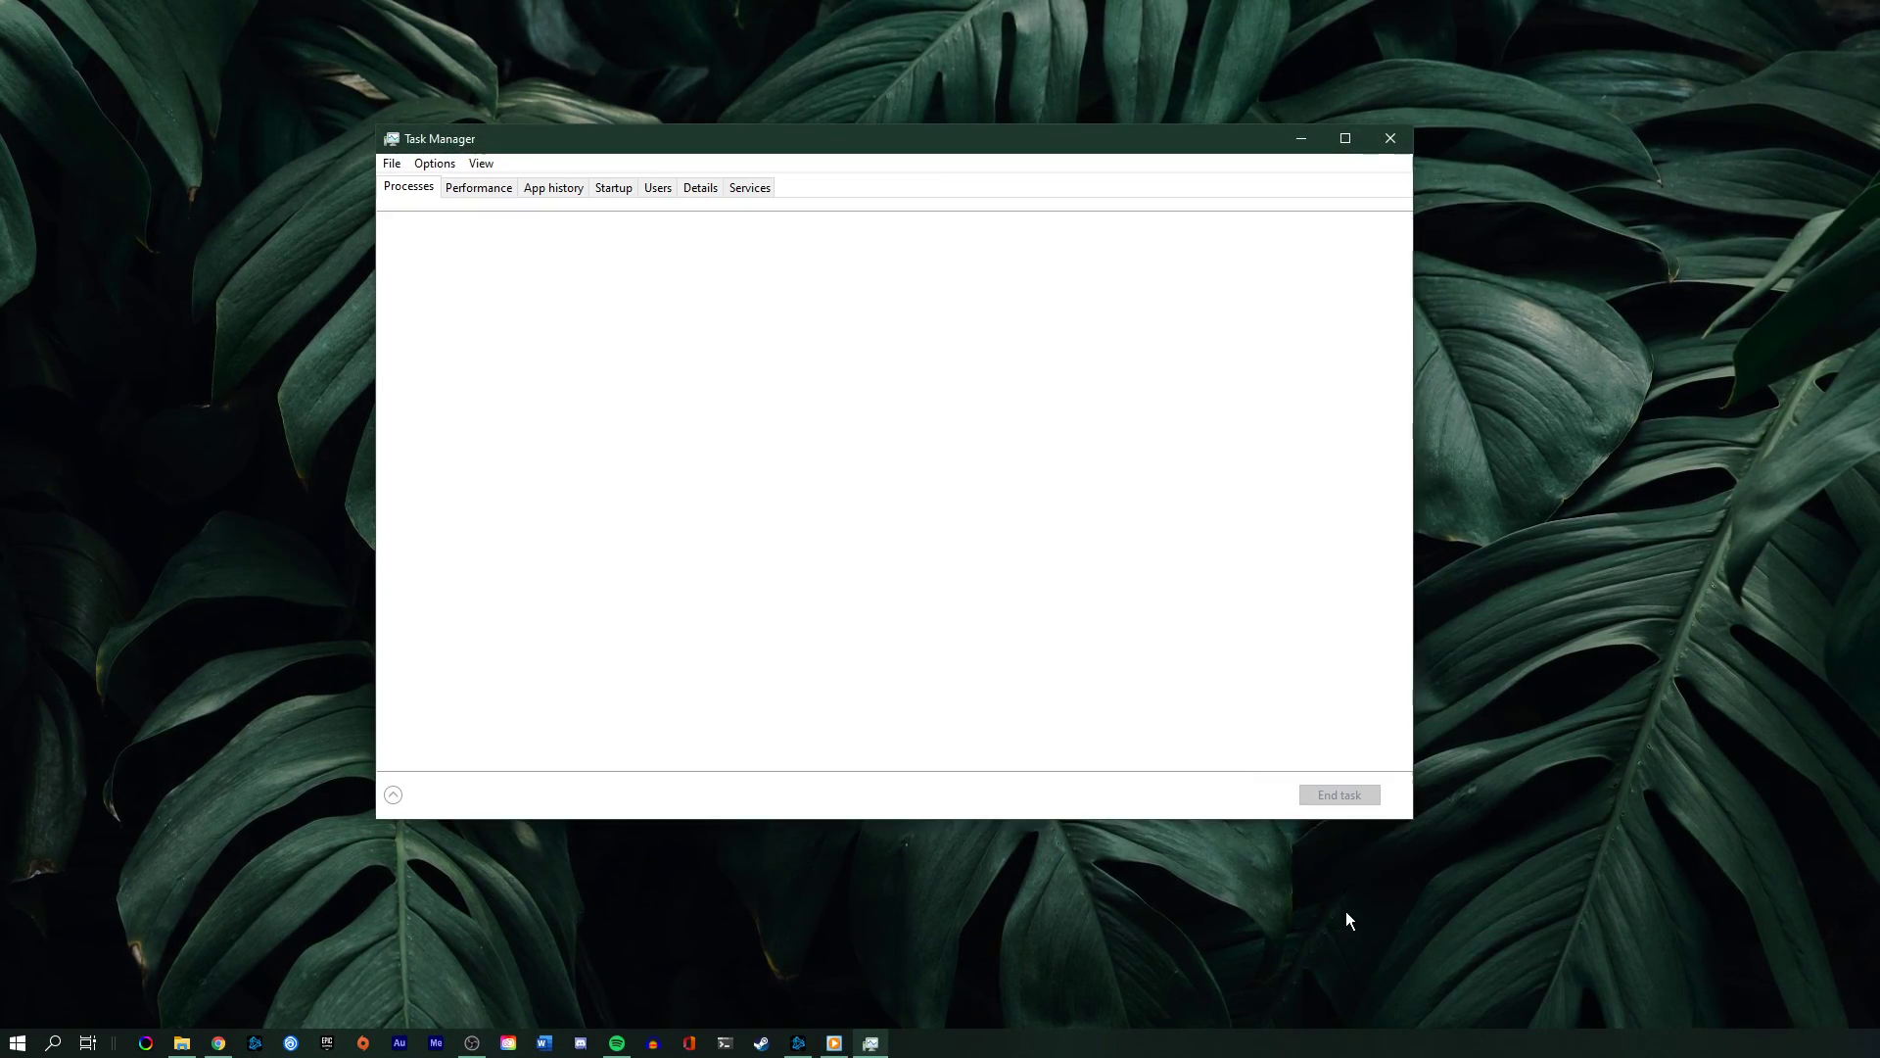
Check the End task options for Creative Cloud, NVIDIA Container and OBS Studio without ending them.
{"action": "left_click_drag", "start_coordinate": [750, 145], "coordinate": [874, 188]}
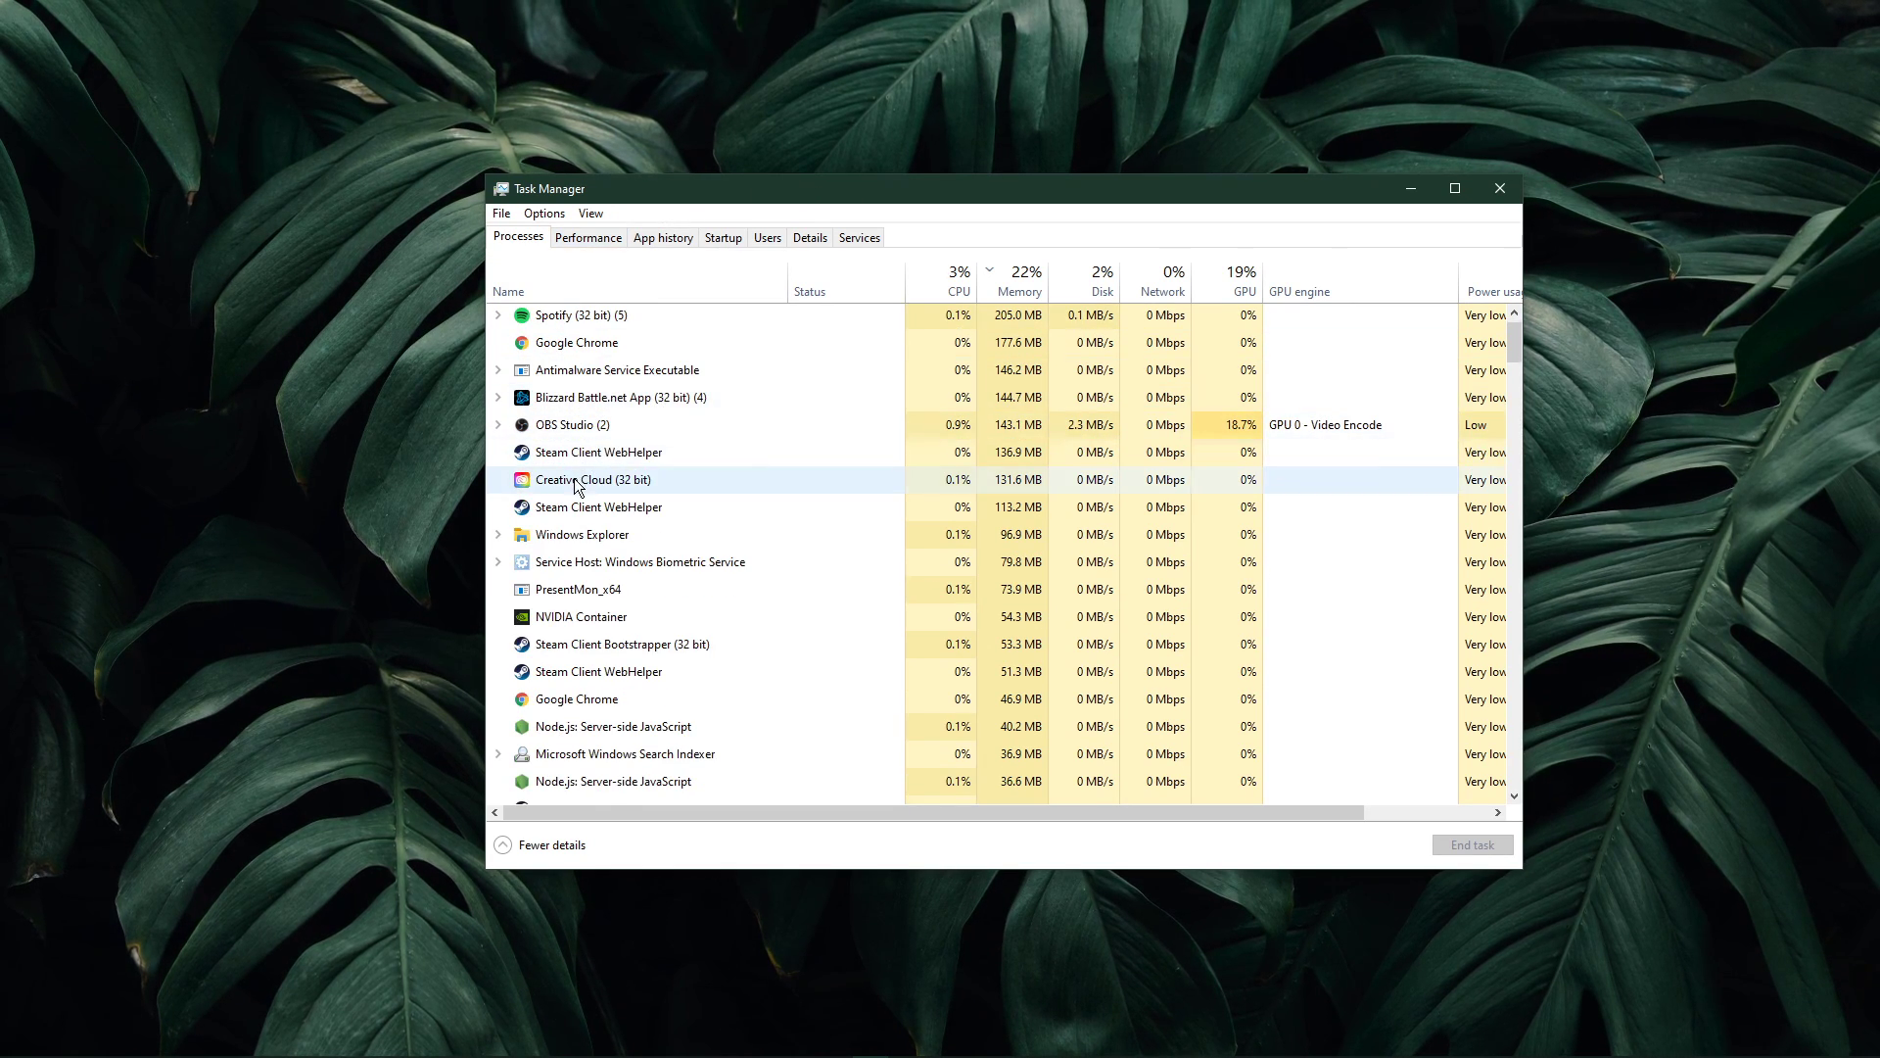
{"action": "left_click", "coordinate": [705, 488]}
{"action": "right_click", "coordinate": [720, 490]}
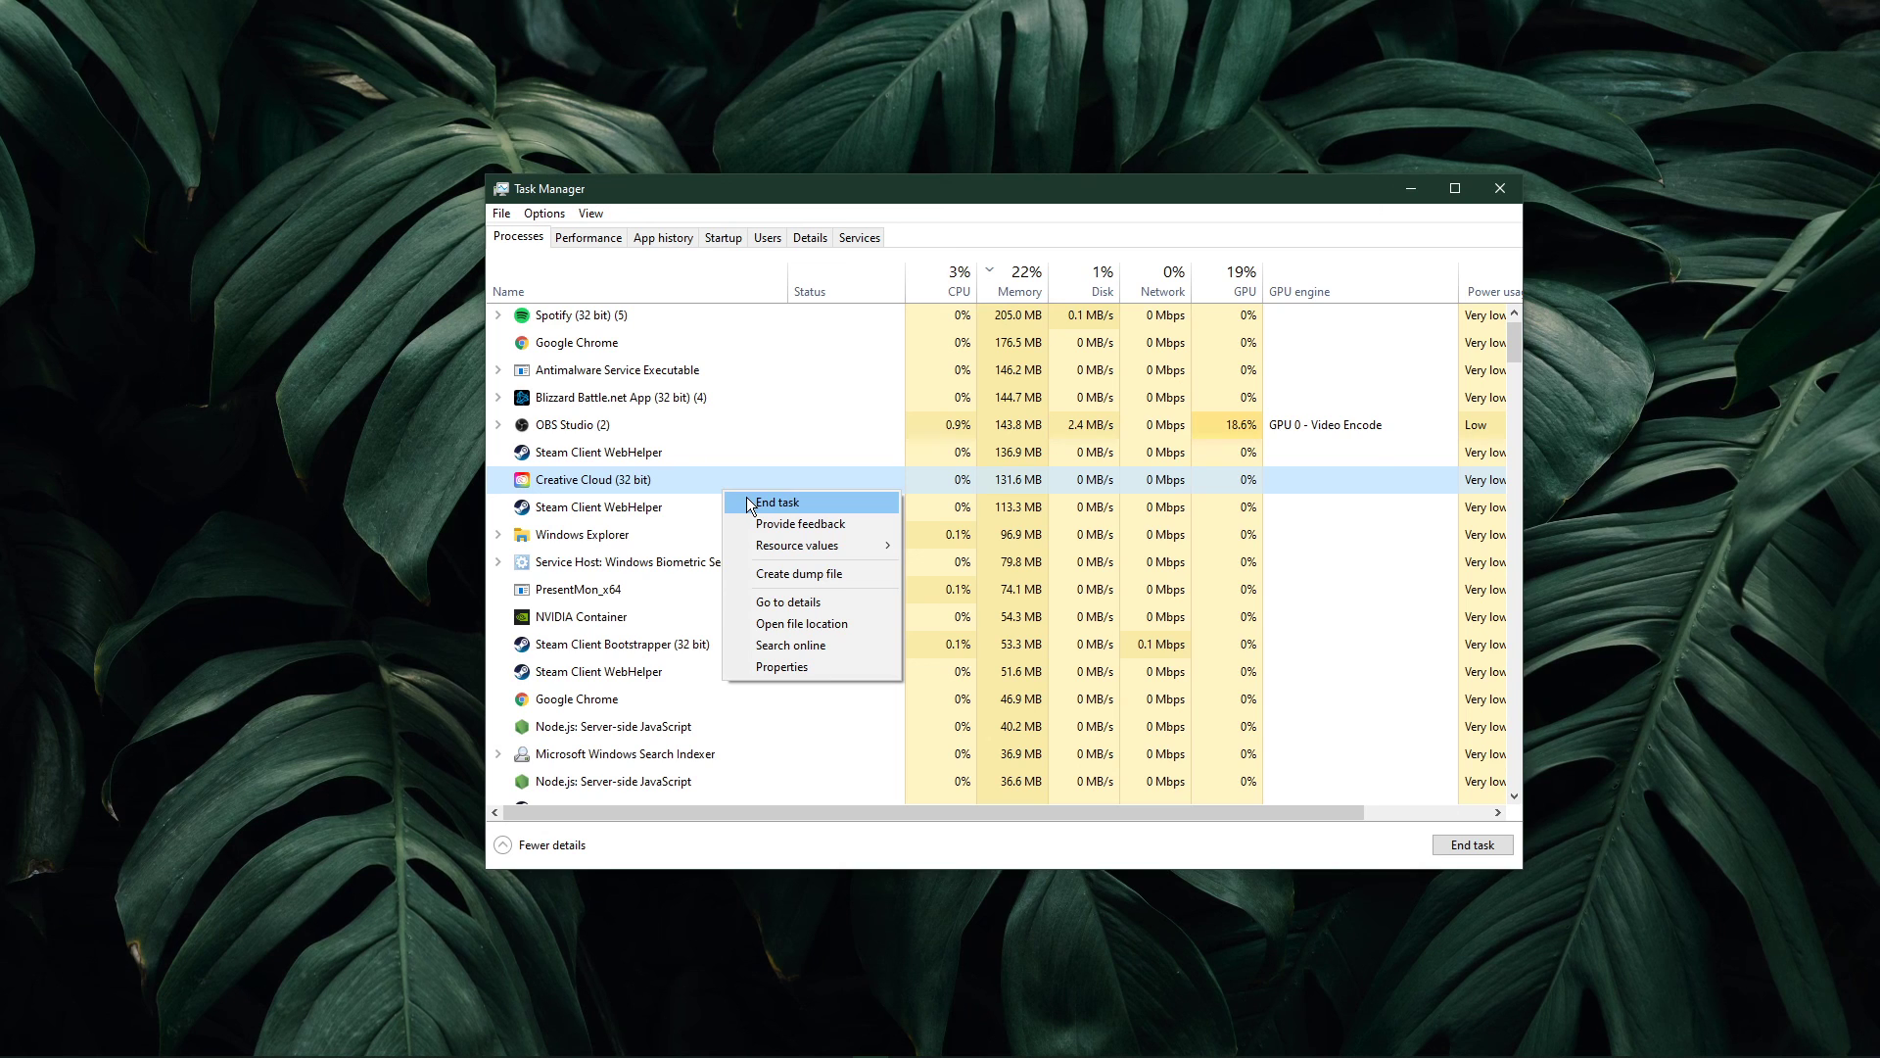
{"action": "left_click", "coordinate": [708, 476]}
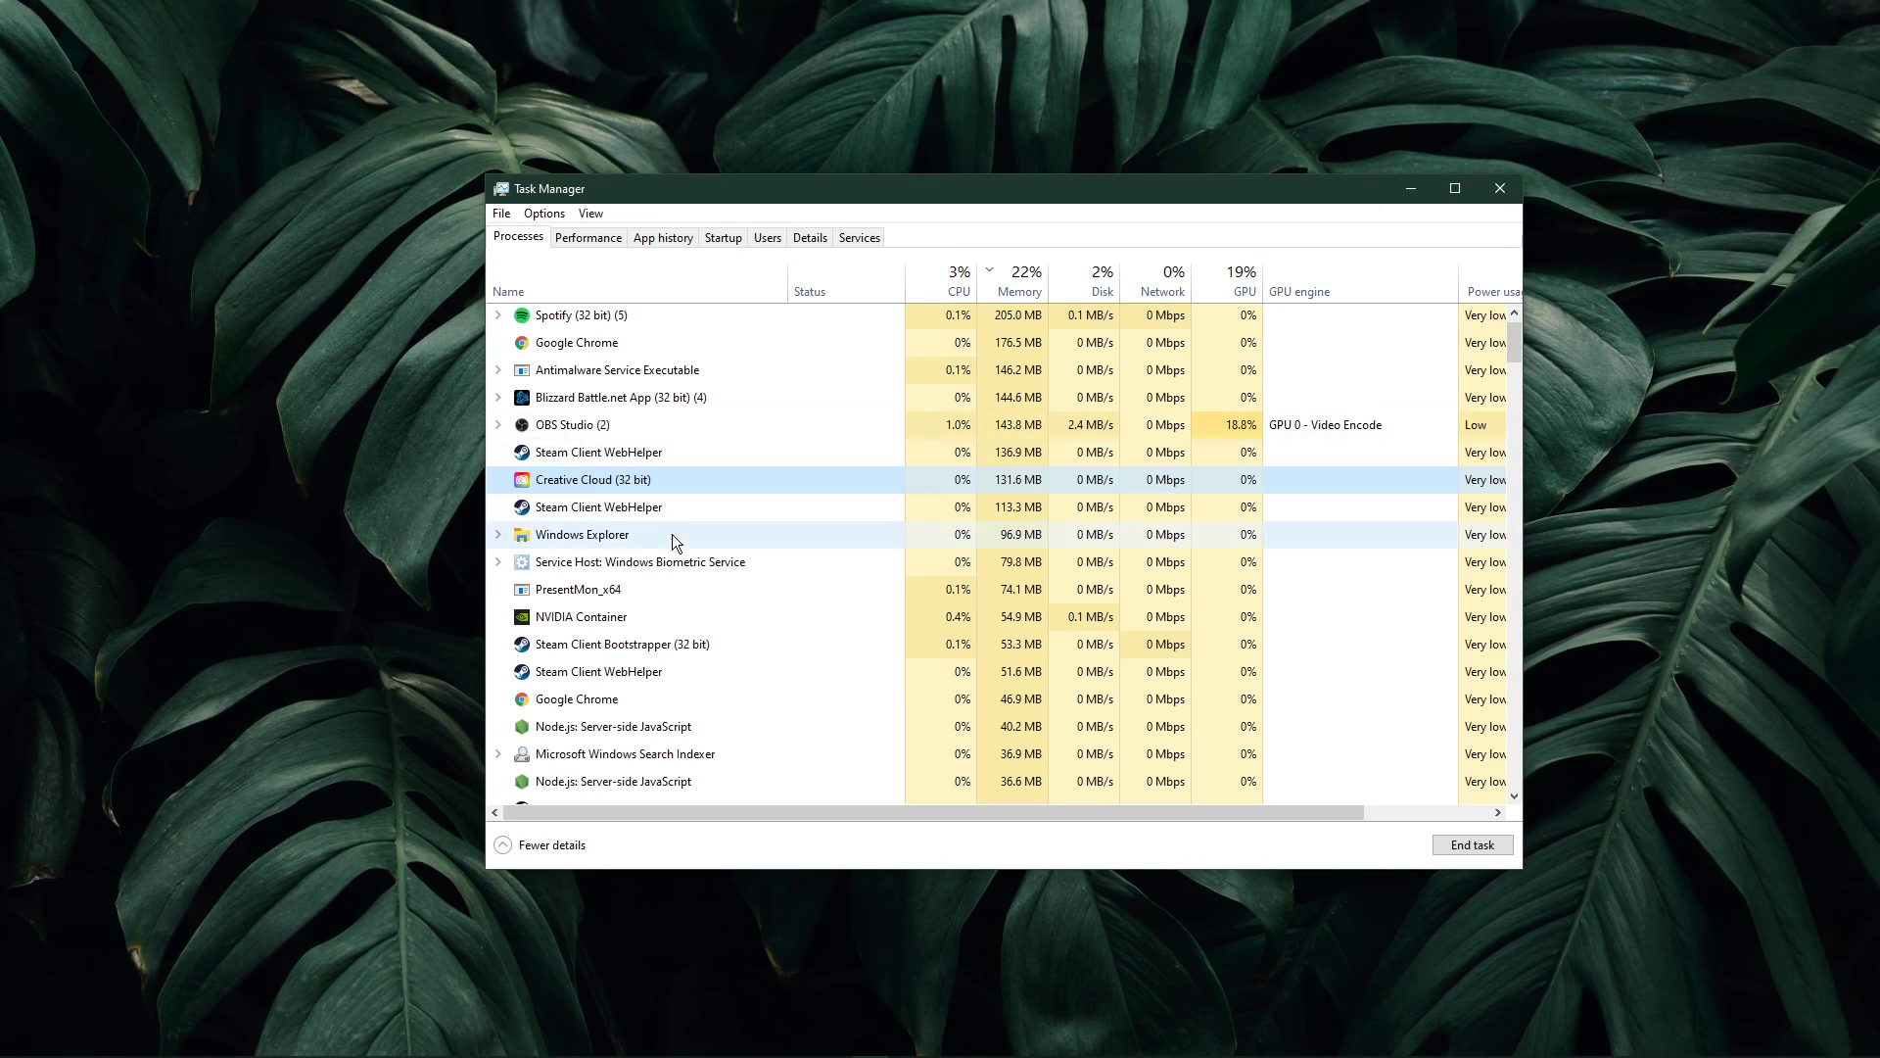
{"action": "left_click", "coordinate": [660, 614]}
{"action": "right_click", "coordinate": [662, 615]}
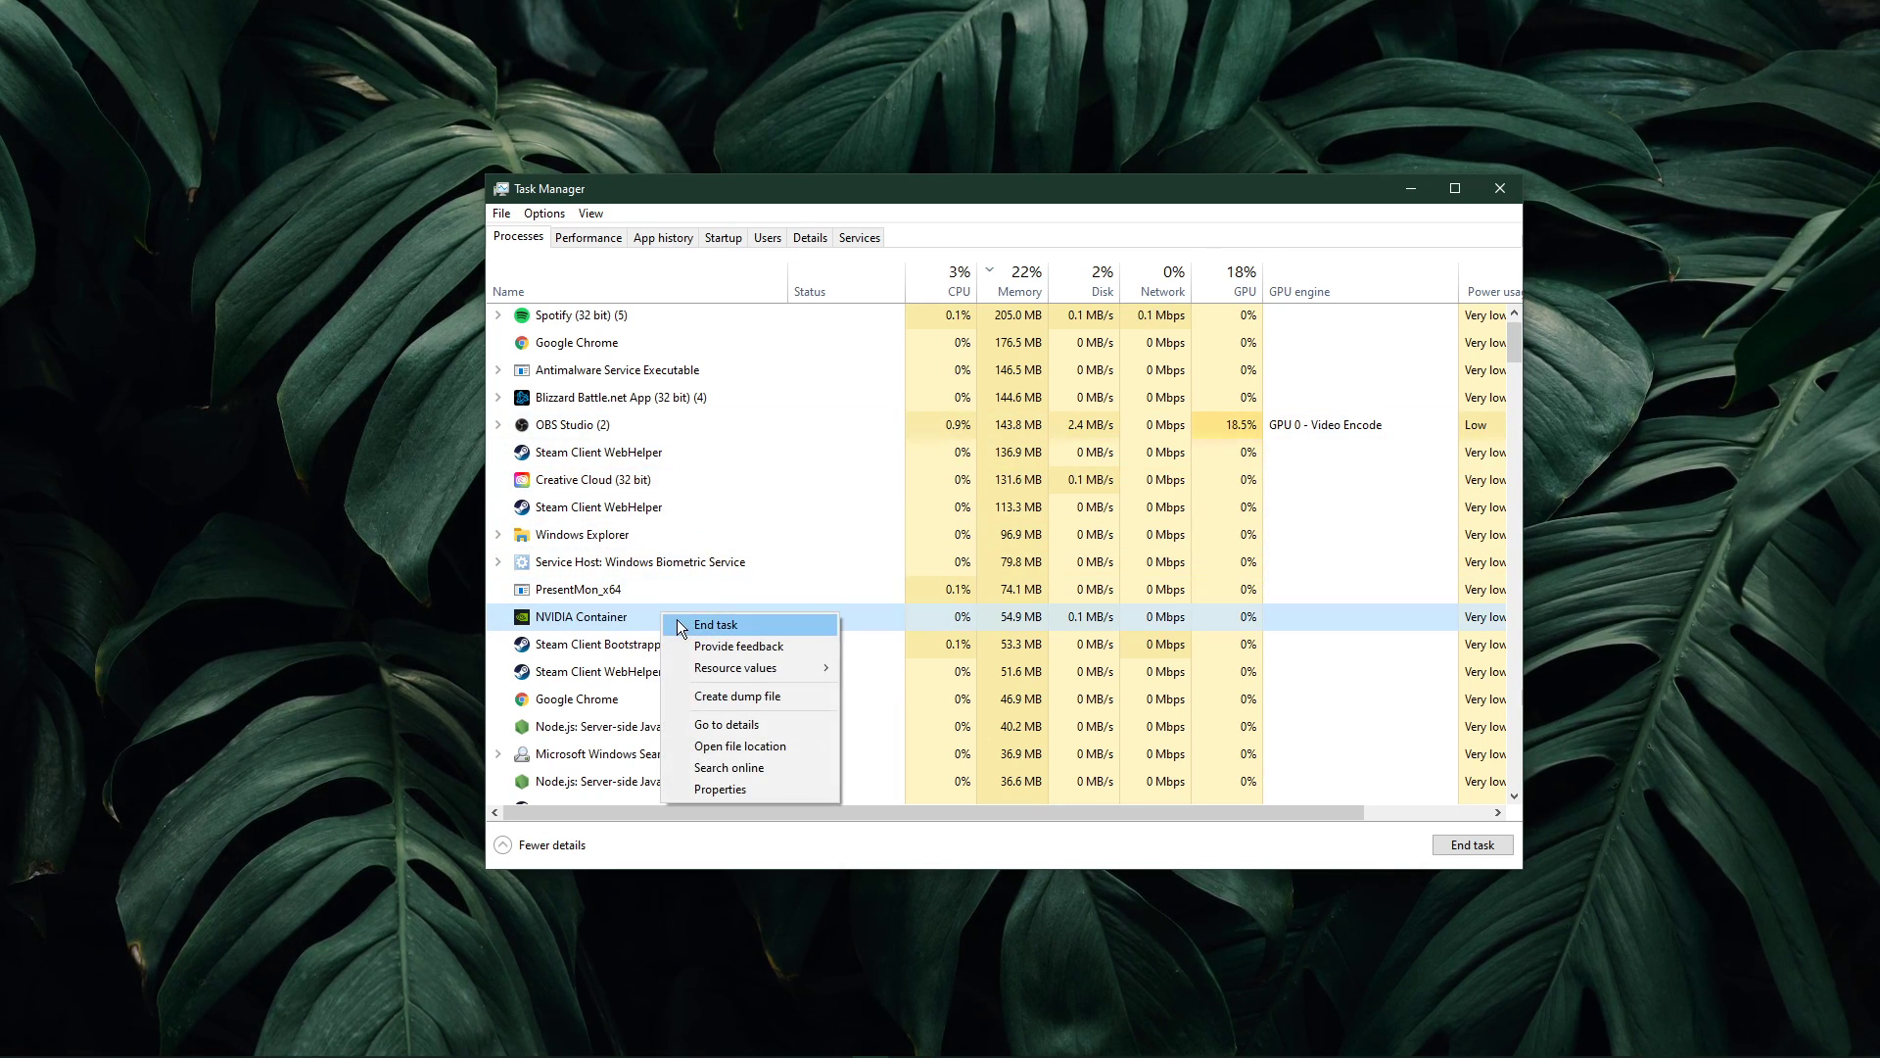
{"action": "left_click", "coordinate": [656, 427]}
{"action": "right_click", "coordinate": [656, 427]}
{"action": "left_click", "coordinate": [642, 431]}
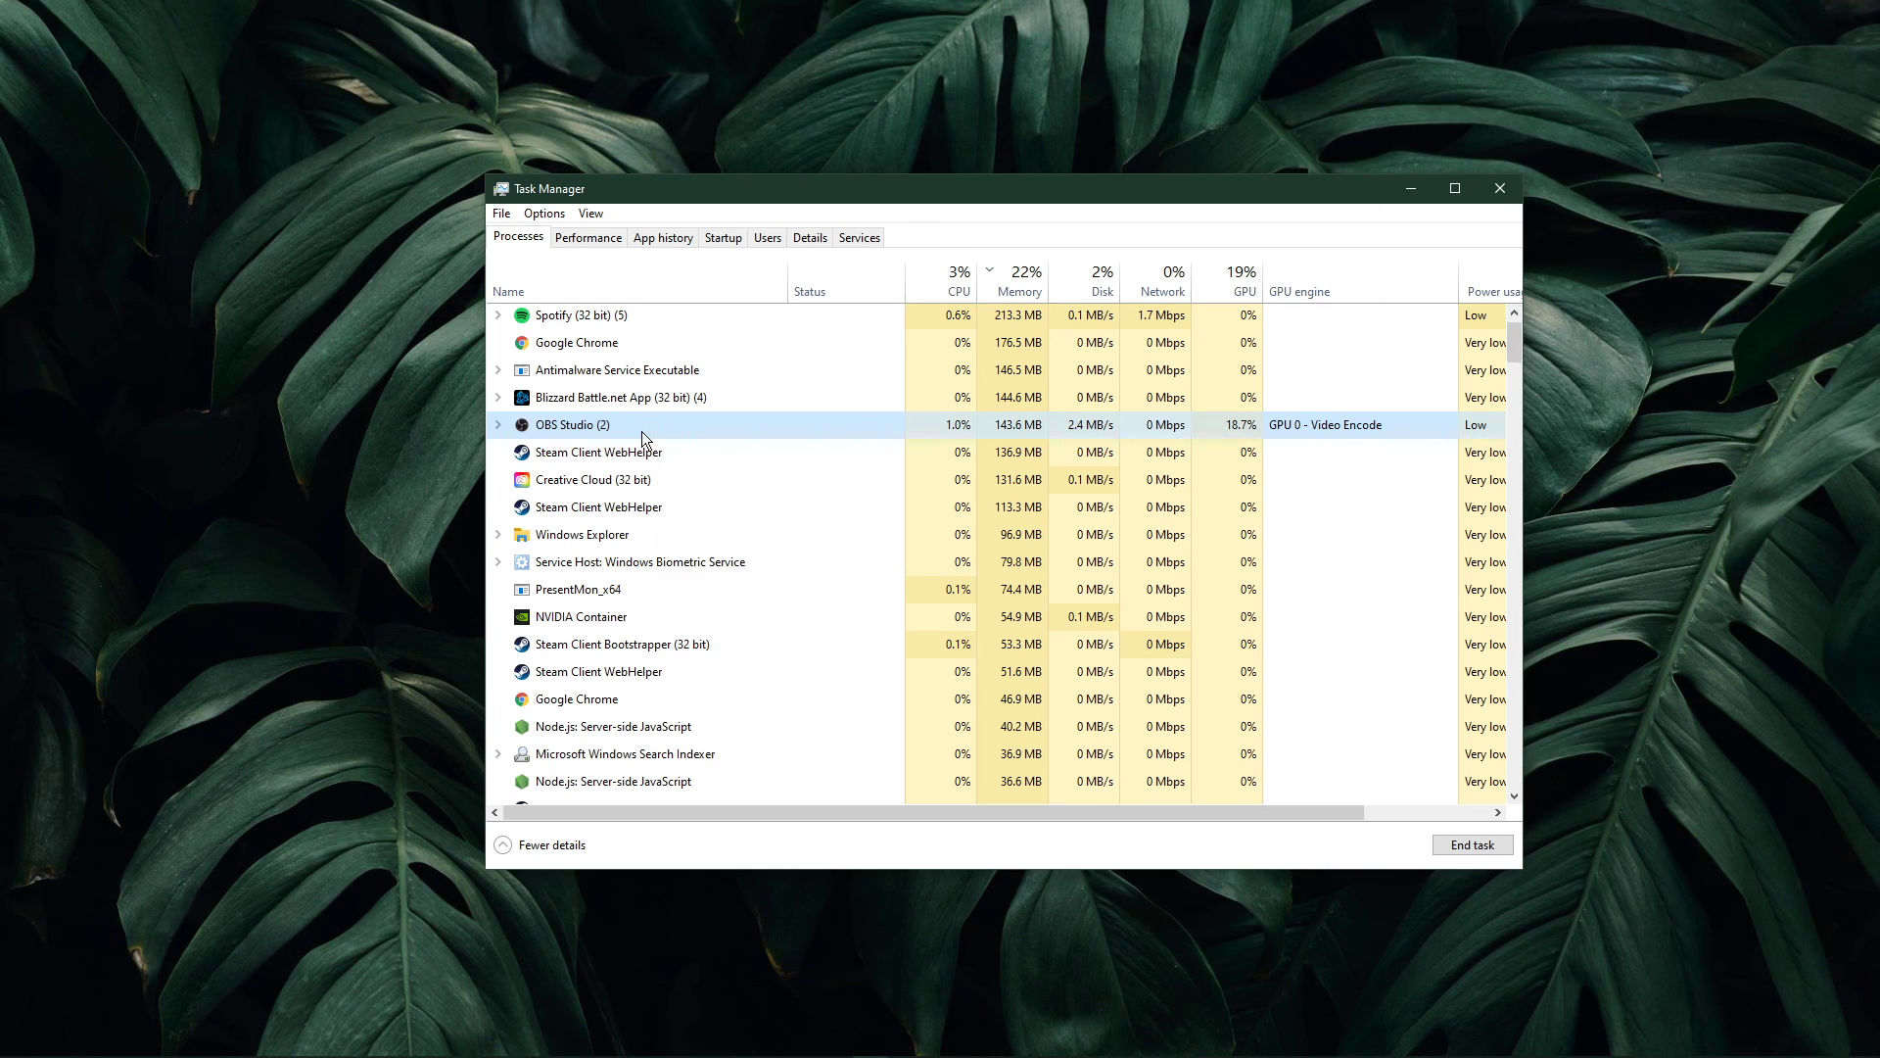
Inspect Node.js and Microsoft Office Click-to-Run further down the list, then close Task Manager.
{"action": "scroll", "coordinate": [897, 443], "scroll_direction": "down", "scroll_amount": 2}
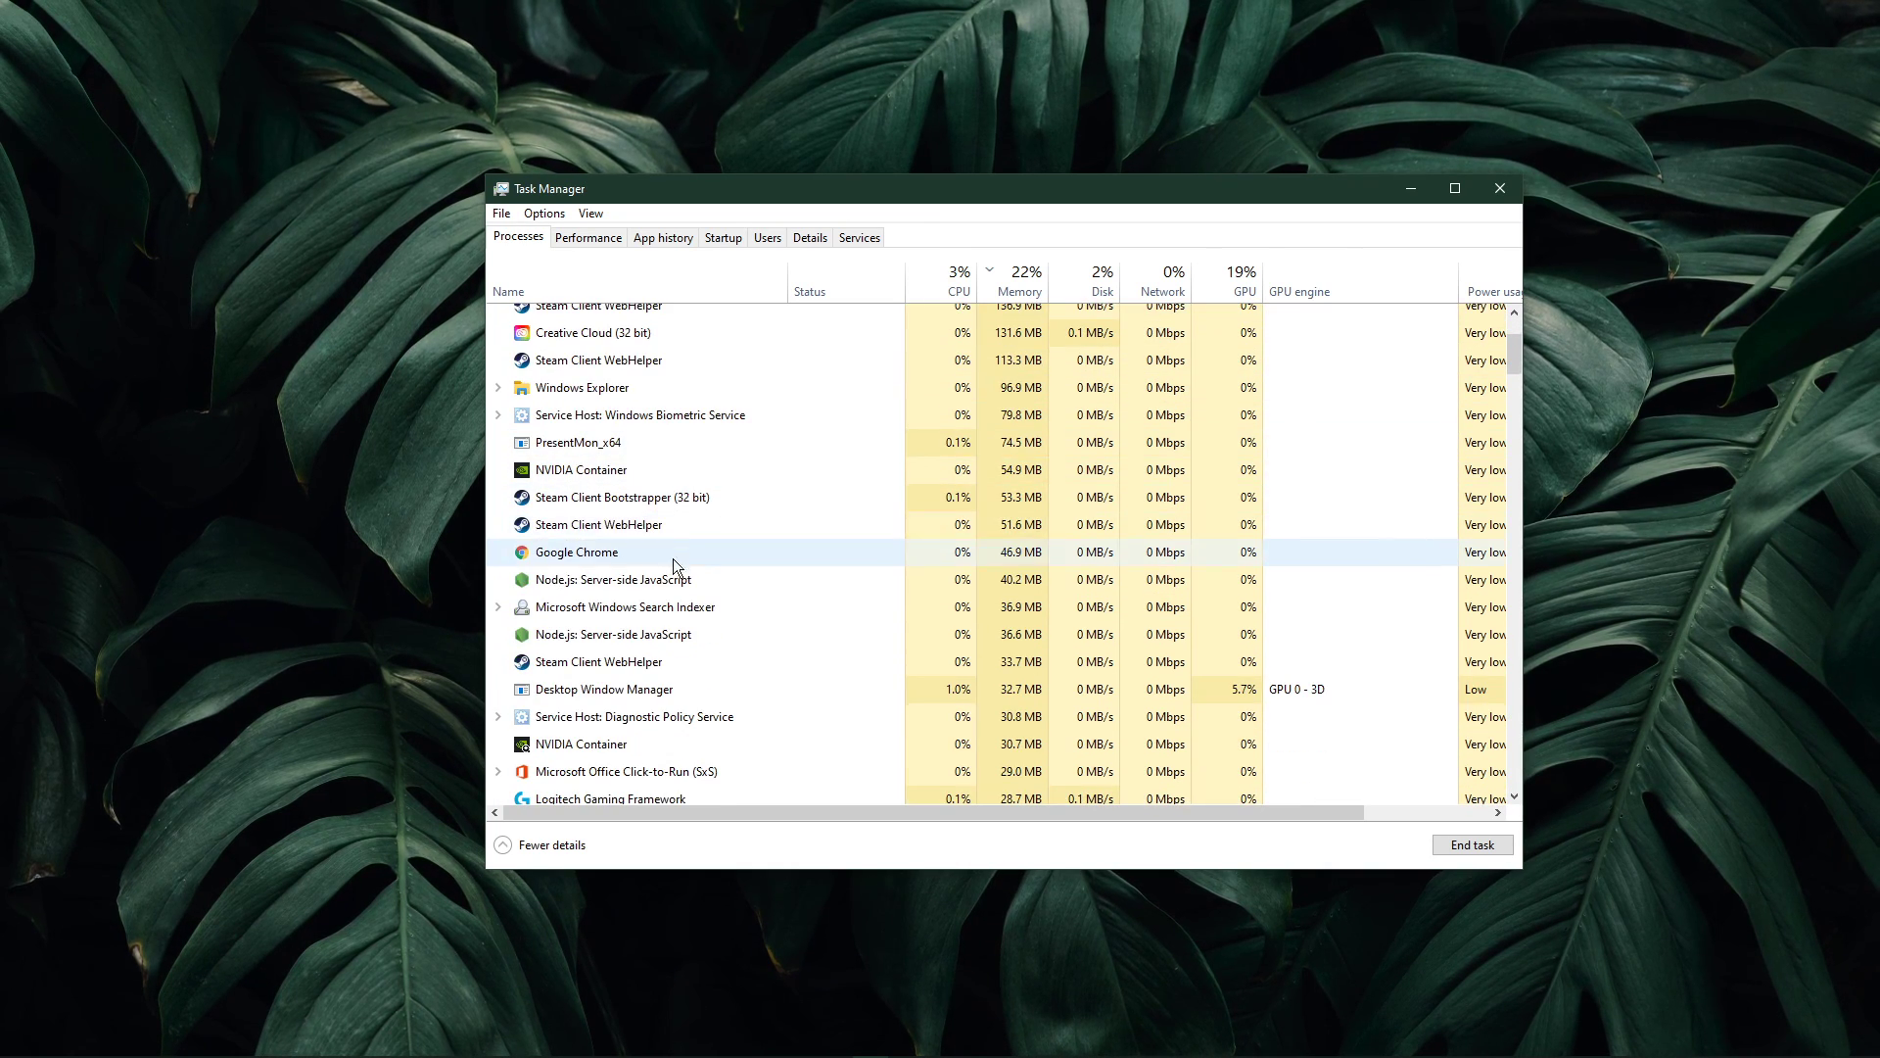
{"action": "left_click", "coordinate": [685, 578]}
{"action": "scroll", "coordinate": [749, 592], "scroll_direction": "down", "scroll_amount": 1}
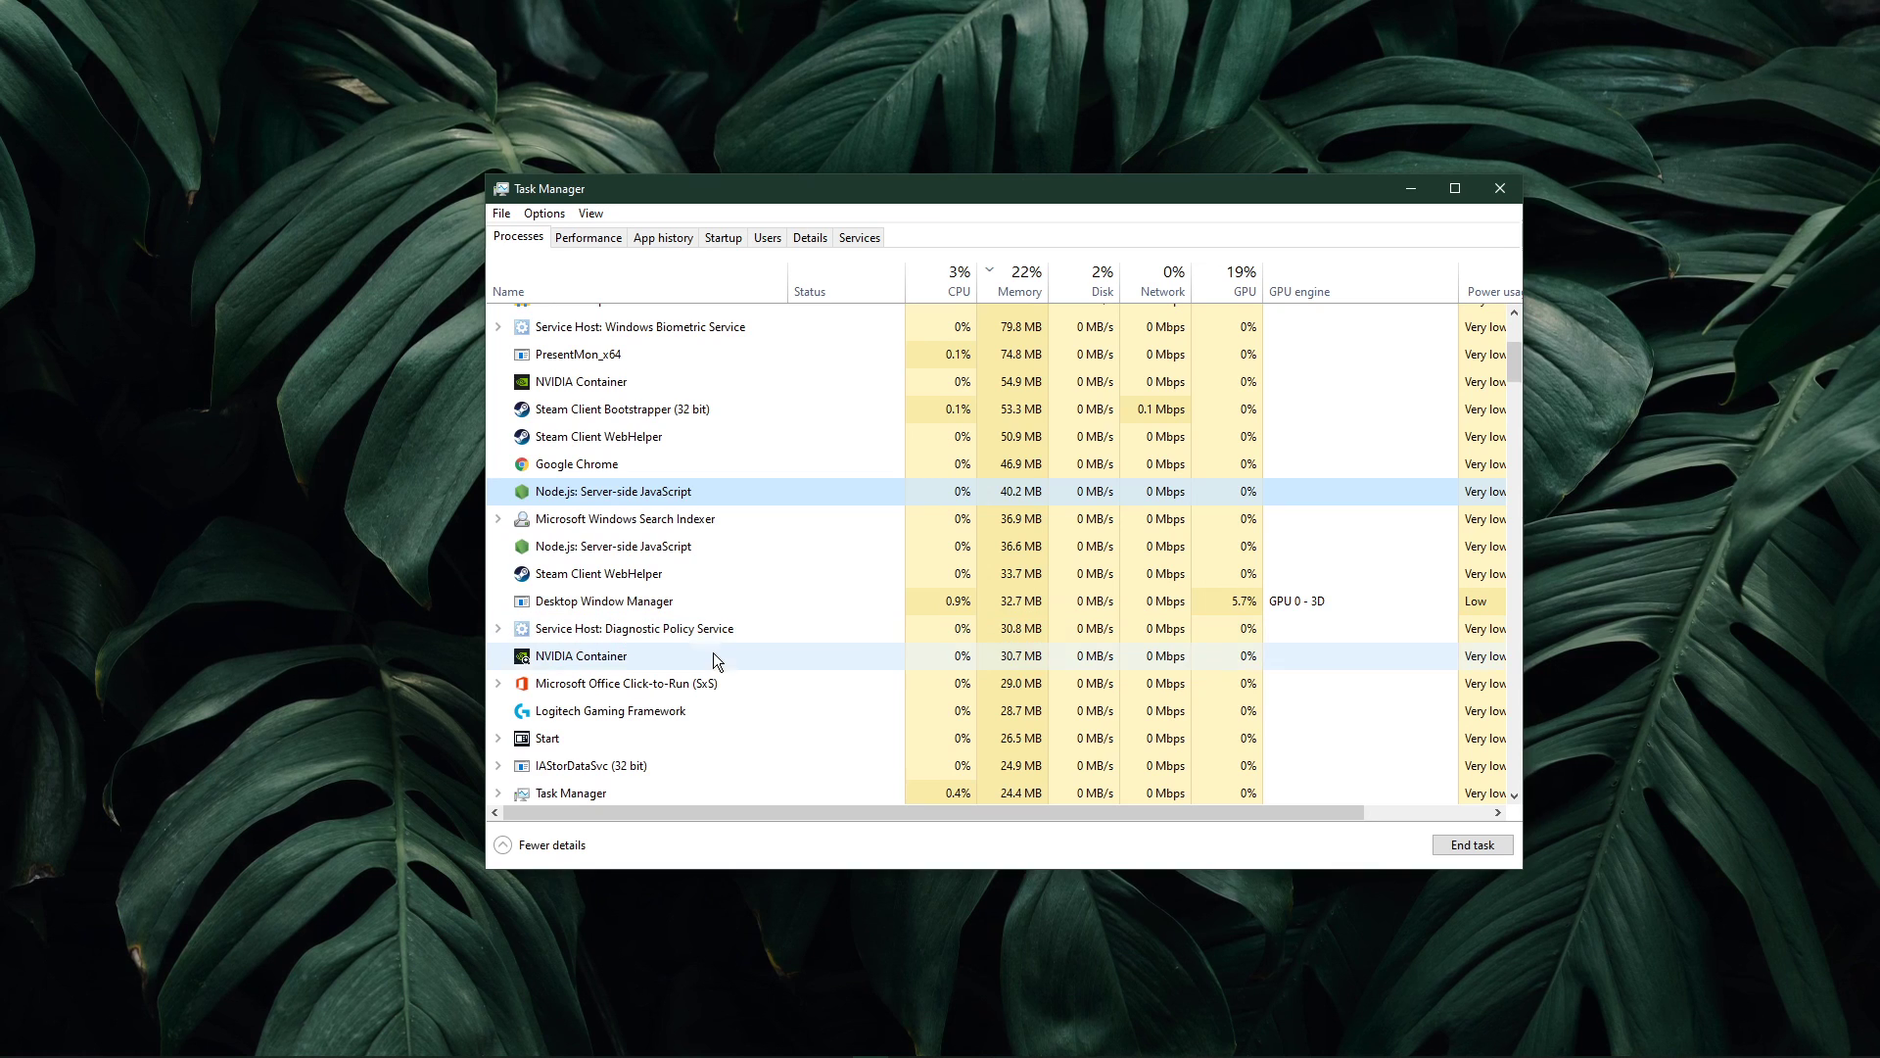
{"action": "scroll", "coordinate": [724, 656], "scroll_direction": "down", "scroll_amount": 2}
{"action": "right_click", "coordinate": [683, 514]}
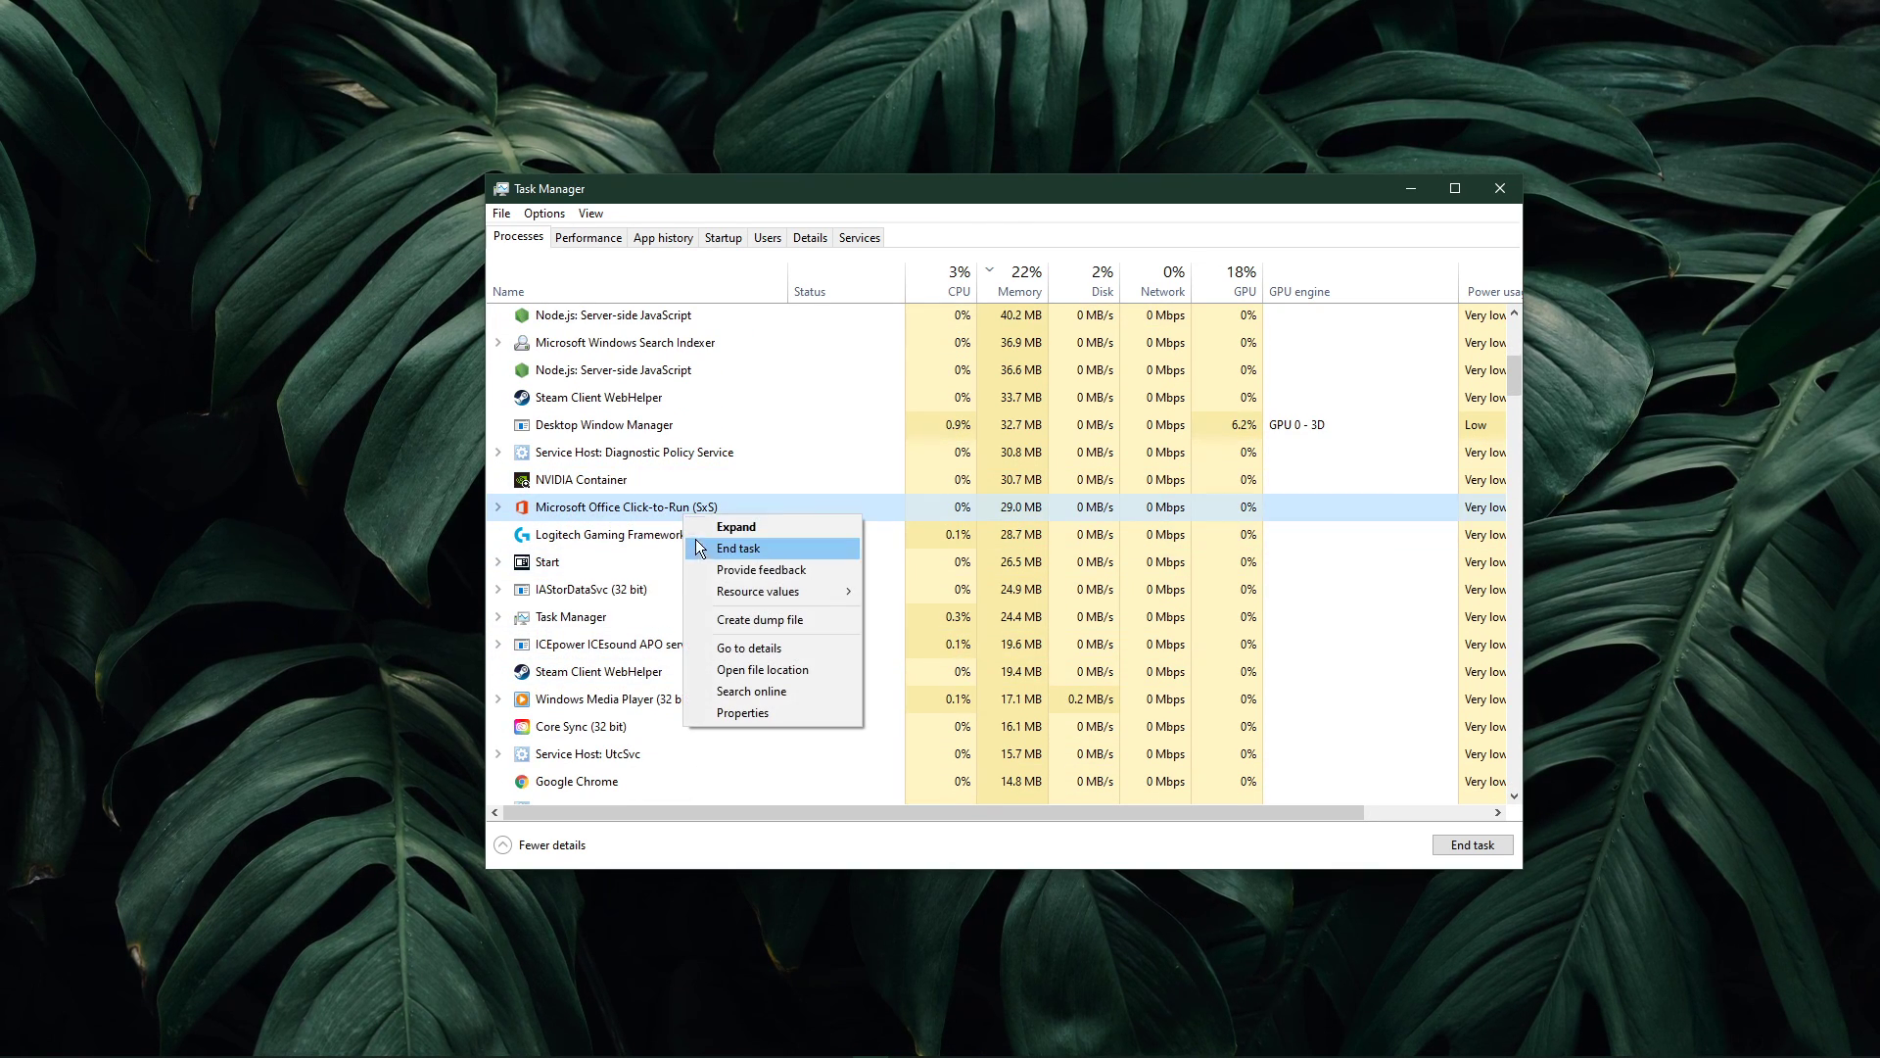
{"action": "left_click", "coordinate": [1479, 168]}
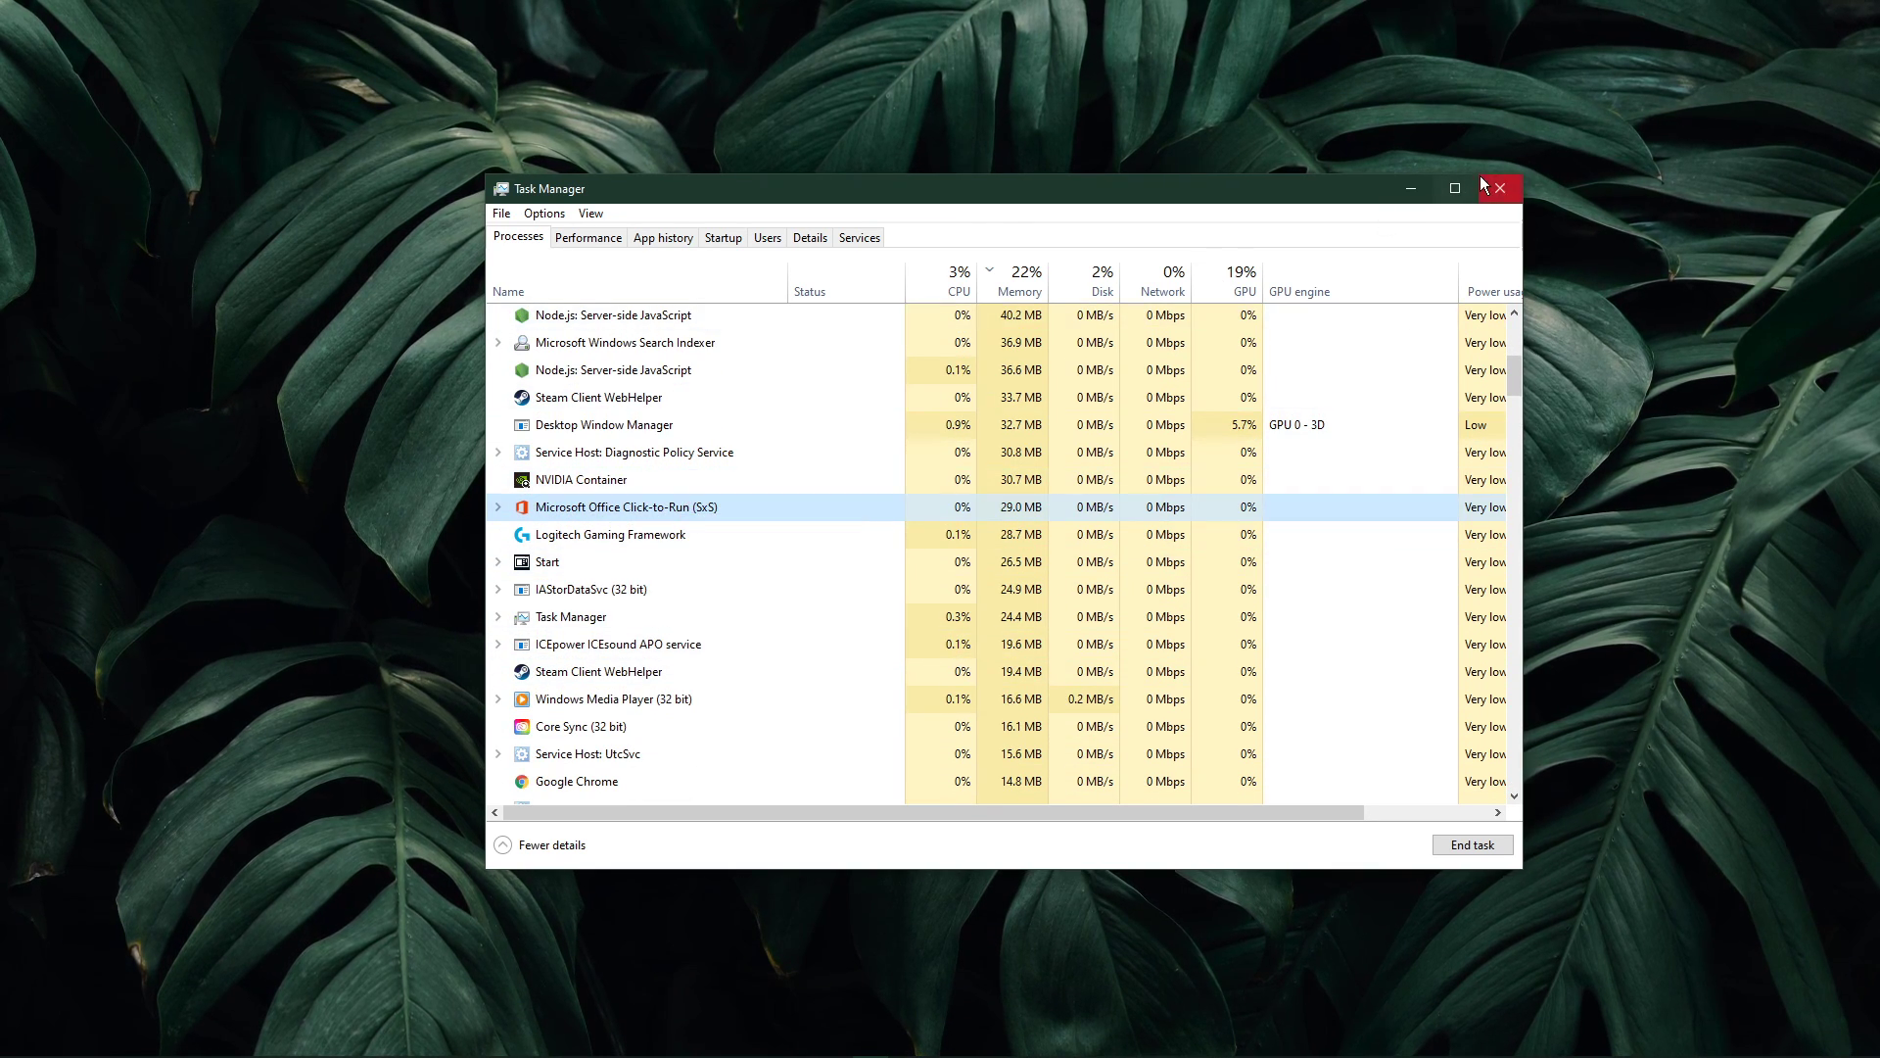